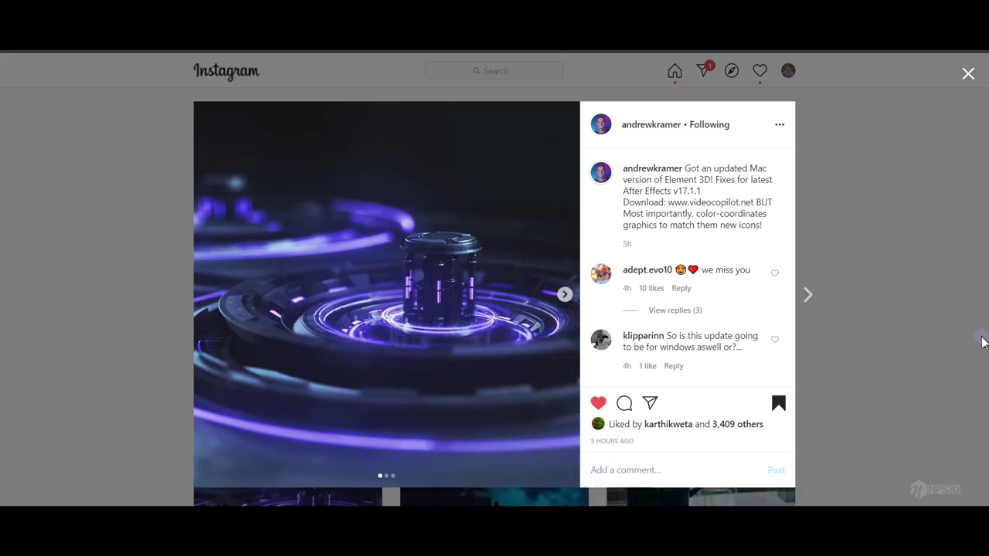
# Cycle the Element 3D v2.2 post's carousel back and forth repeatedly, ending on its second image.
pyautogui.click(566, 295)
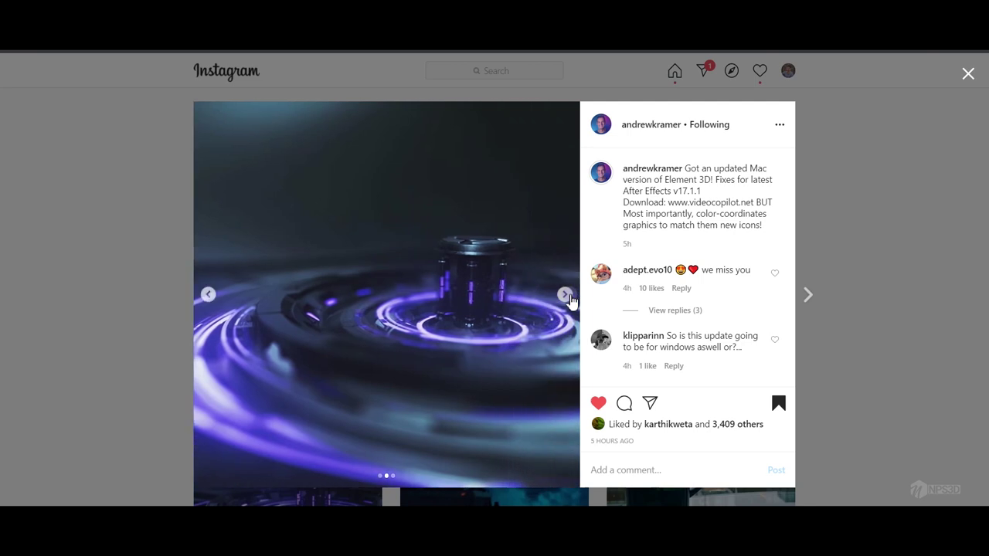
pyautogui.click(566, 297)
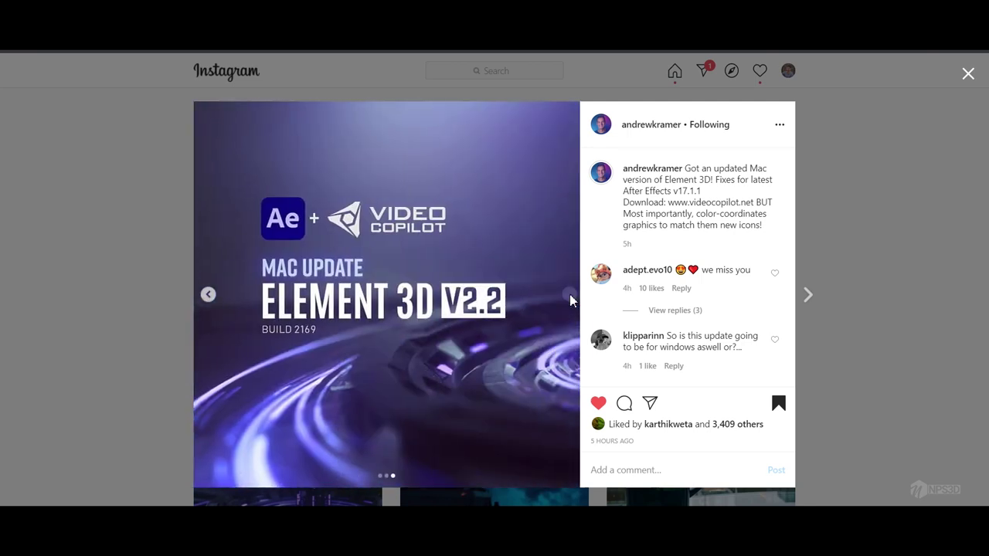
pyautogui.click(199, 296)
pyautogui.click(199, 298)
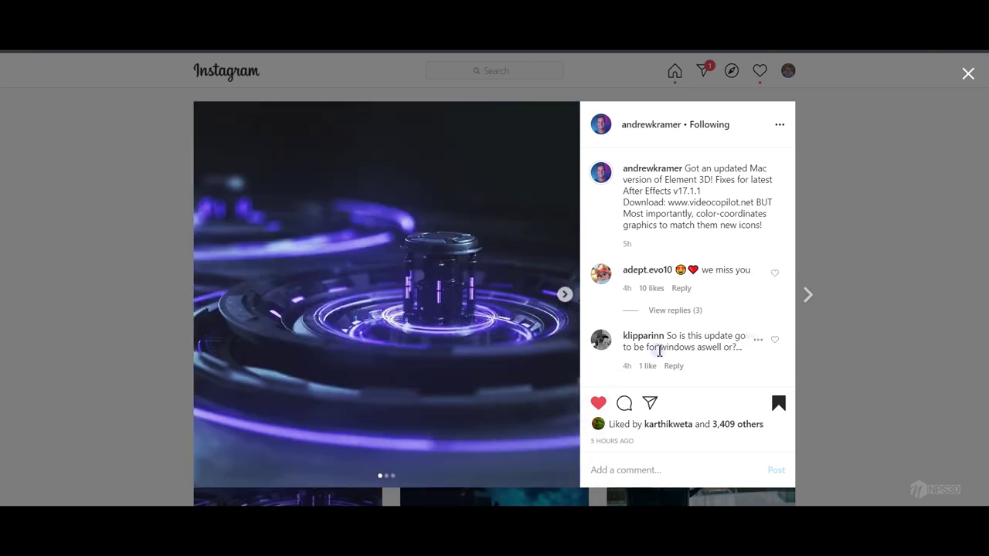
pyautogui.click(566, 296)
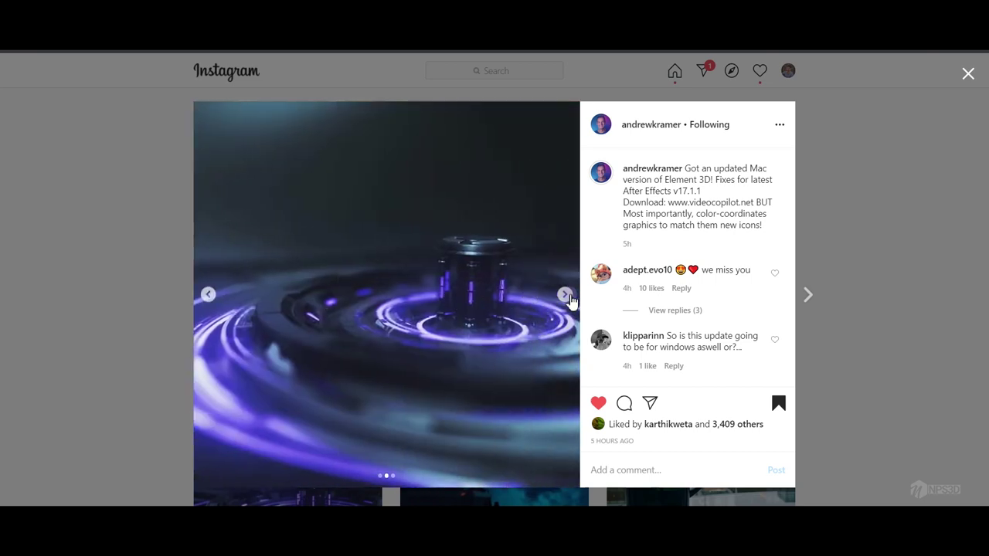
pyautogui.click(566, 297)
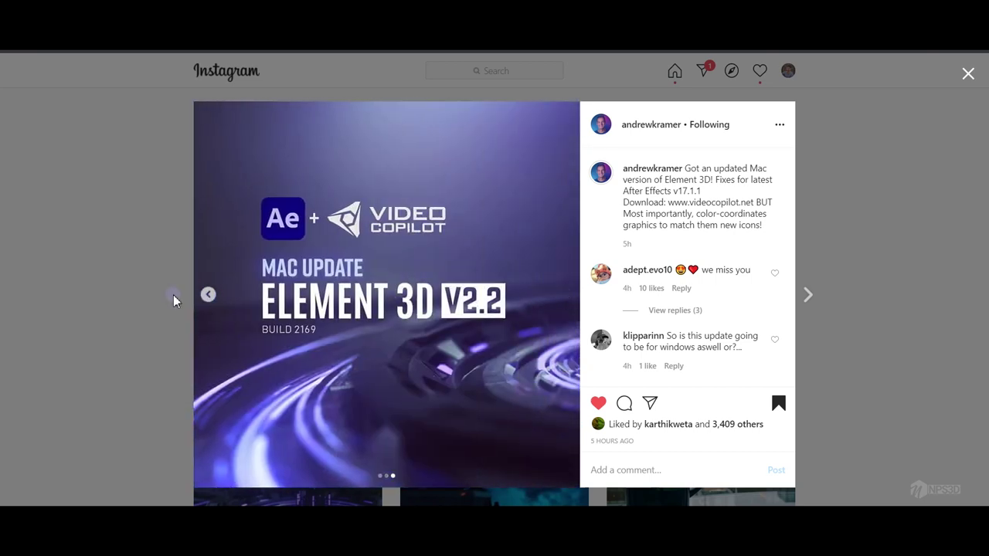
pyautogui.click(199, 298)
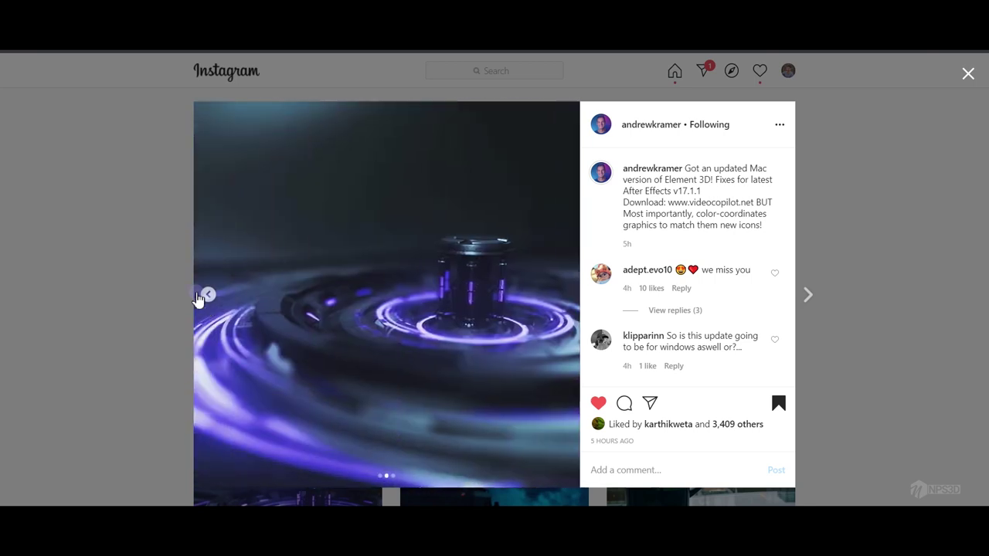
pyautogui.click(199, 297)
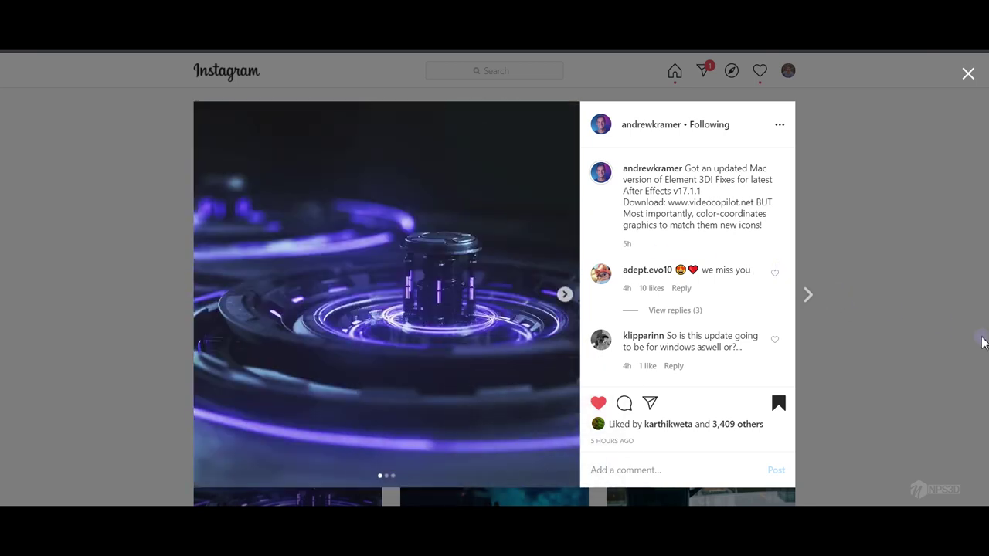
pyautogui.click(567, 297)
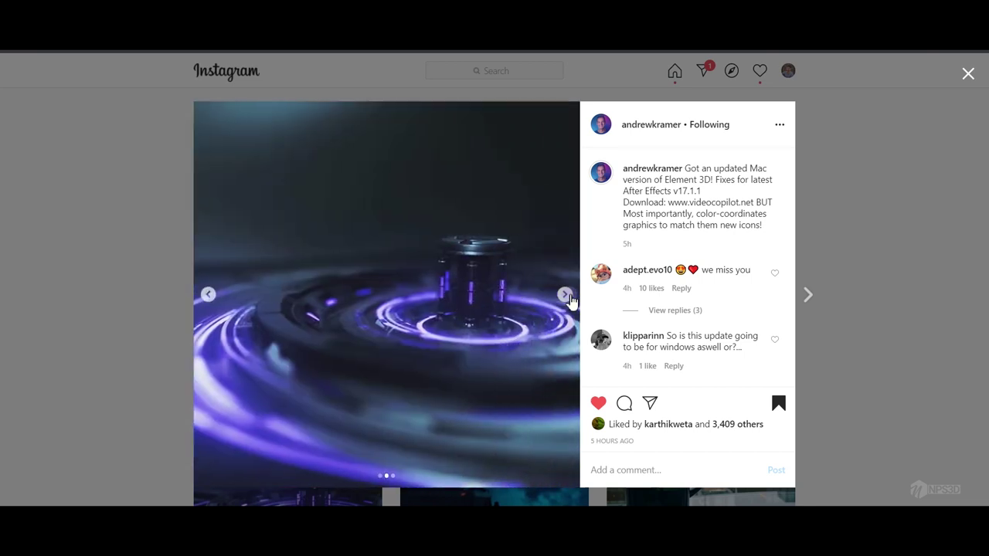
pyautogui.click(568, 298)
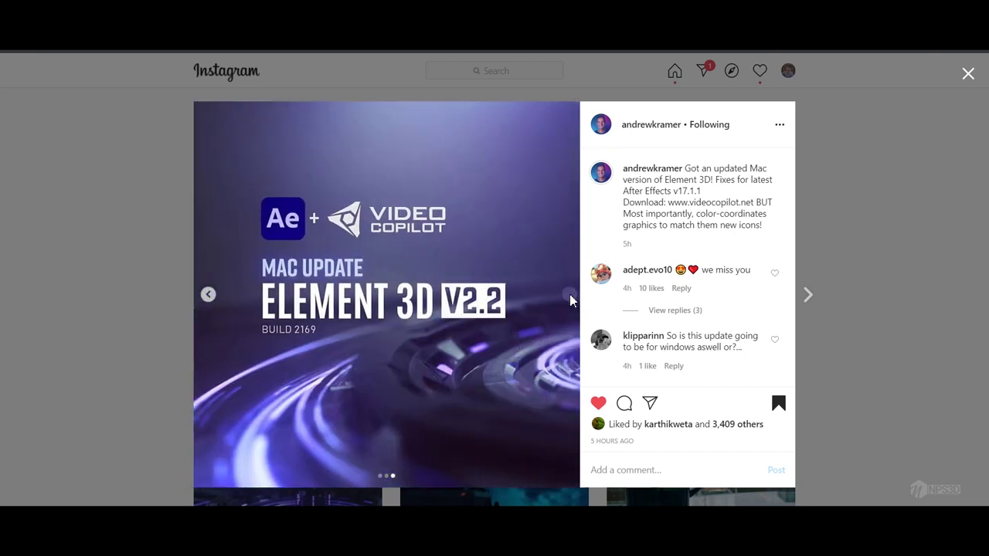
pyautogui.click(198, 298)
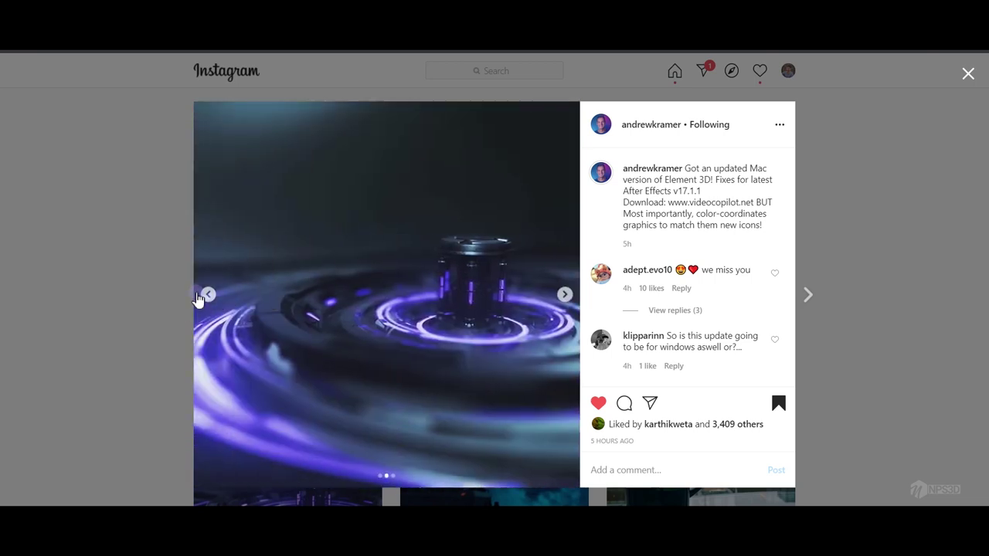
pyautogui.click(198, 298)
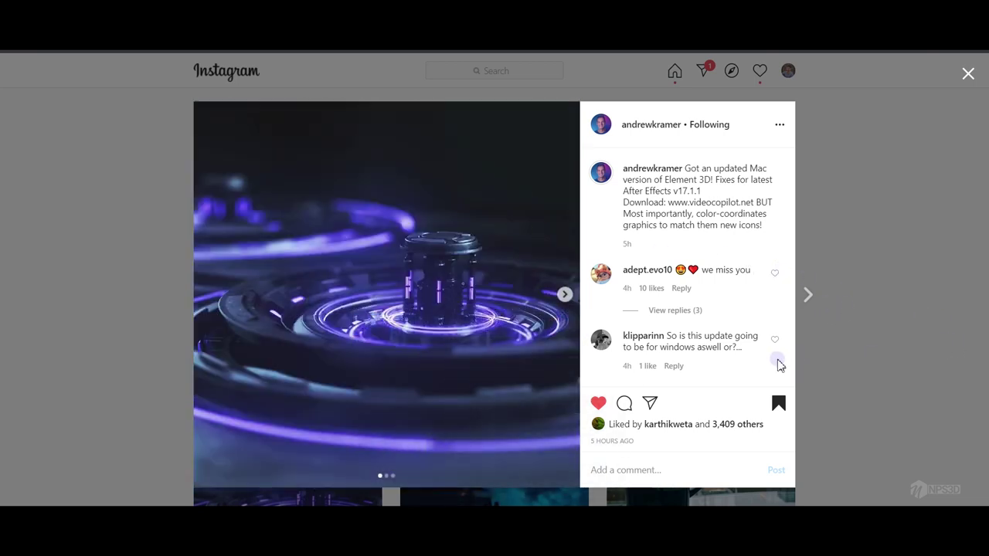
pyautogui.click(567, 297)
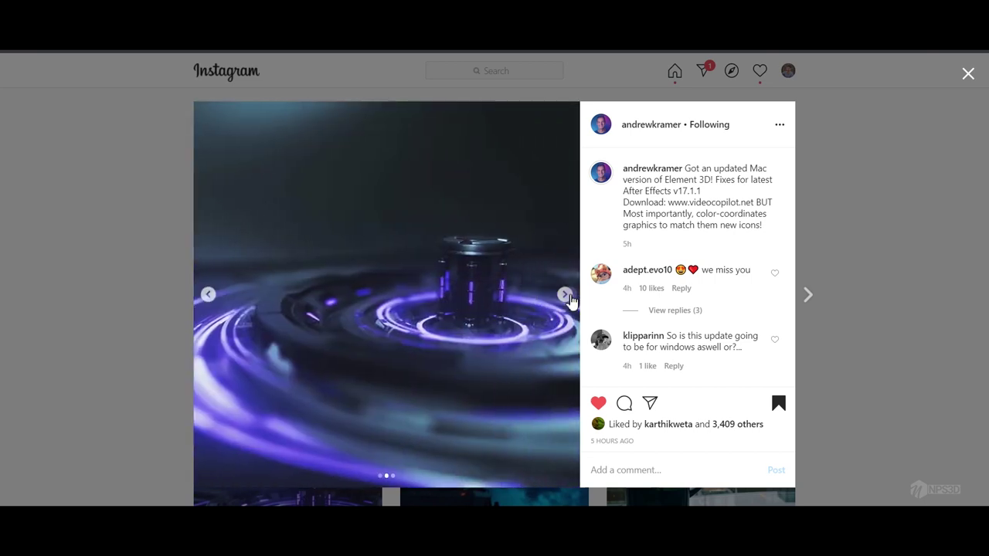
pyautogui.click(567, 298)
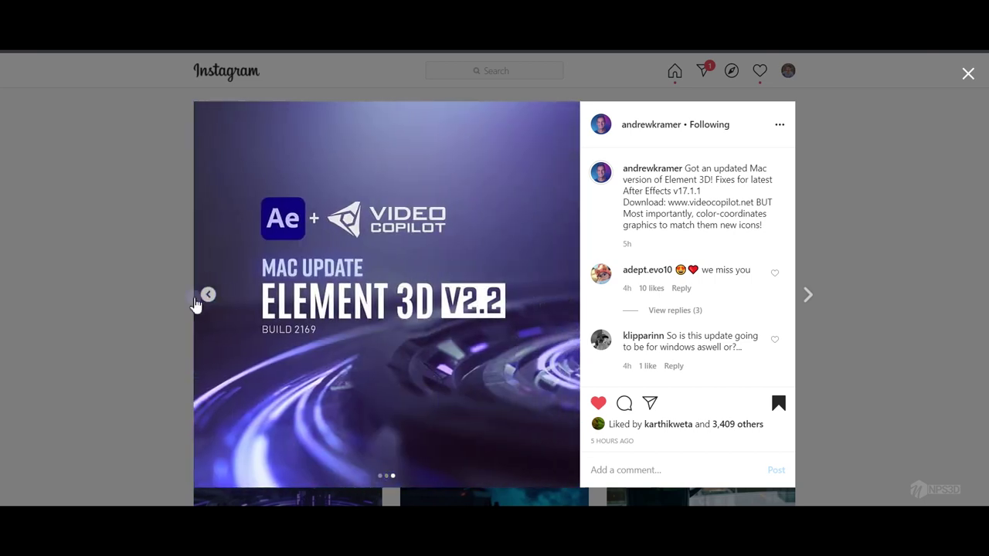
pyautogui.click(205, 295)
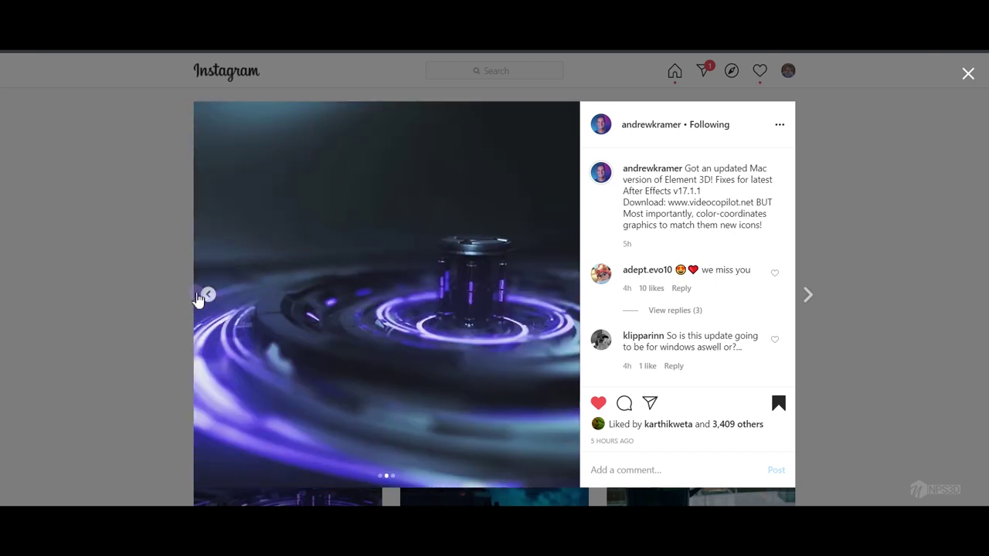
pyautogui.click(201, 297)
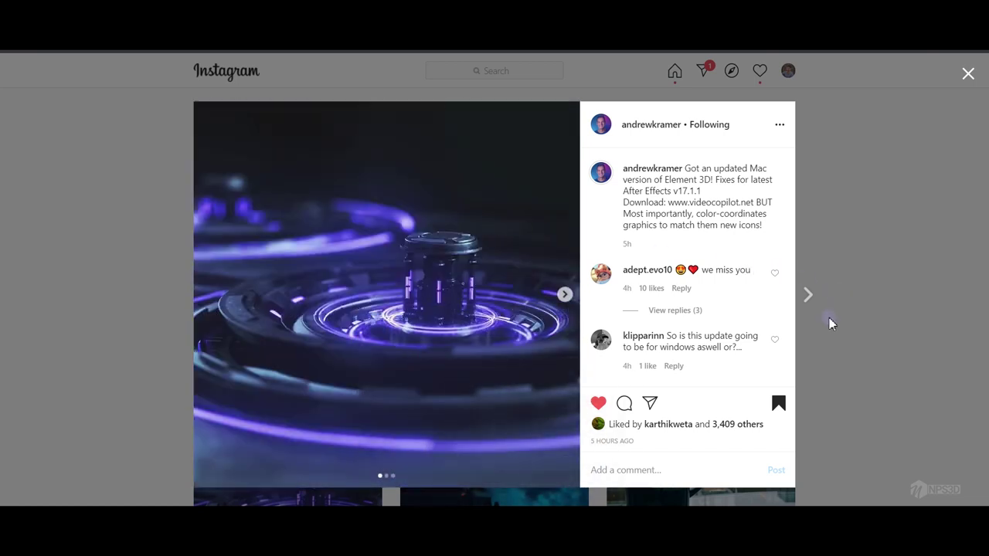
pyautogui.click(568, 298)
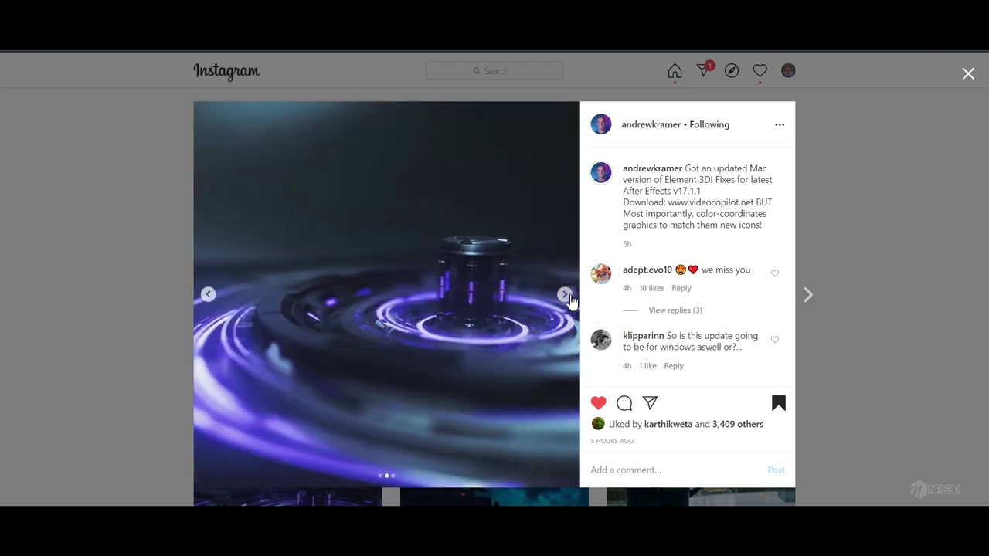
pyautogui.scroll(-3, 479, 352)
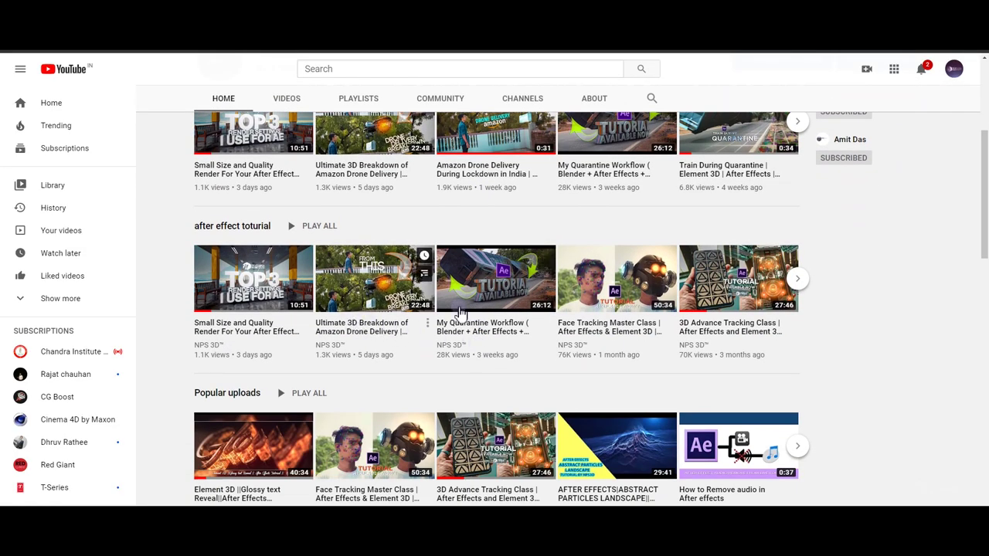
# Advance the 'after effect toturial' shelf twice to reveal the Glossy text and Realistic Car Paint videos.
pyautogui.click(798, 280)
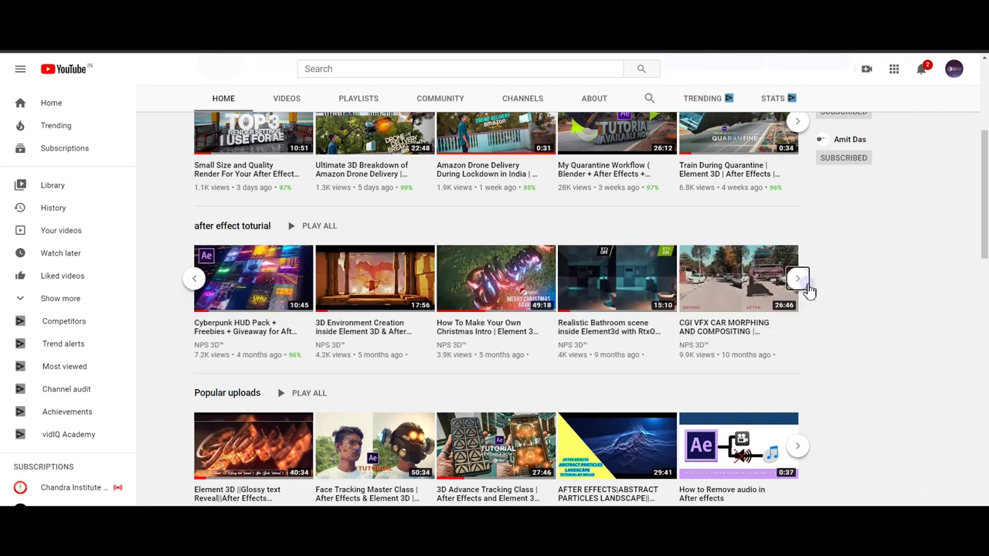
pyautogui.click(798, 279)
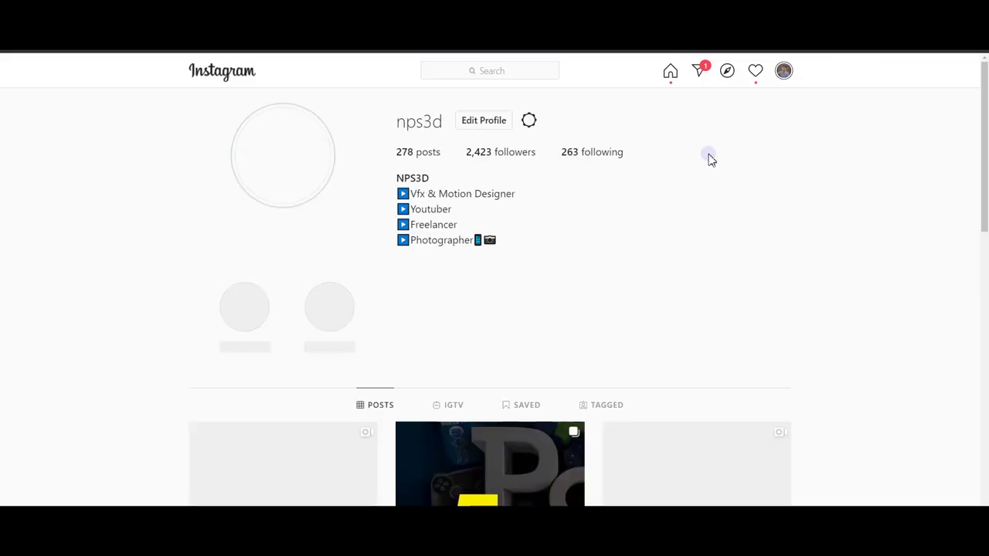
# Scroll far down the profile's posts grid to load and view older artwork.
pyautogui.scroll(-3, 809, 284)
pyautogui.scroll(-3, 810, 286)
pyautogui.scroll(-3, 809, 285)
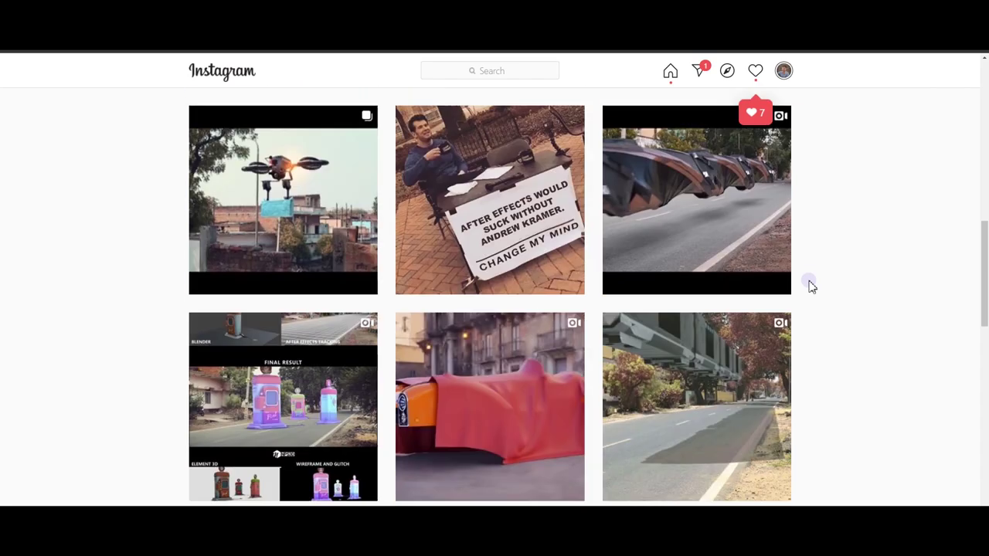
pyautogui.scroll(-3, 809, 285)
pyautogui.scroll(-3, 809, 286)
pyautogui.scroll(-3, 809, 286)
pyautogui.scroll(-2, 810, 286)
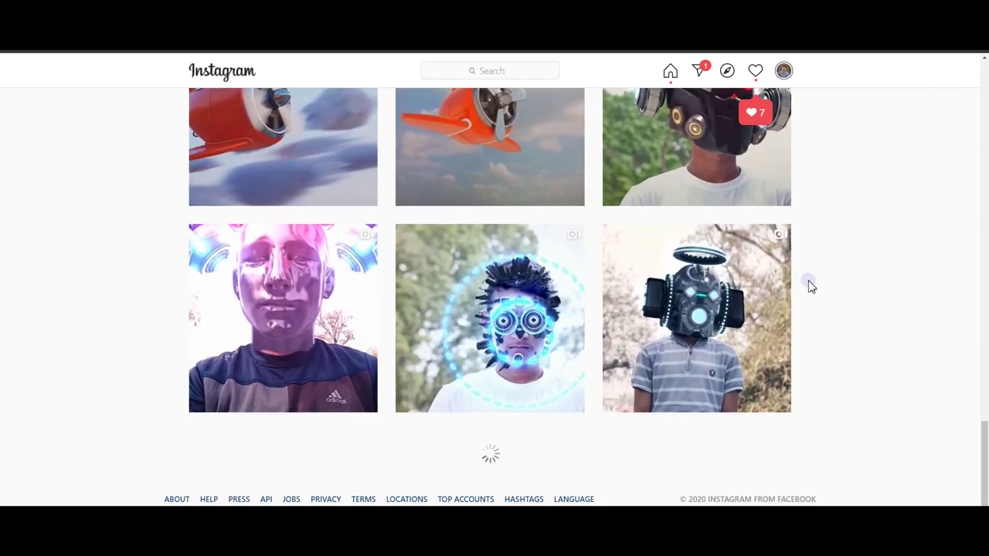
pyautogui.scroll(-5, 809, 286)
pyautogui.scroll(-3, 809, 287)
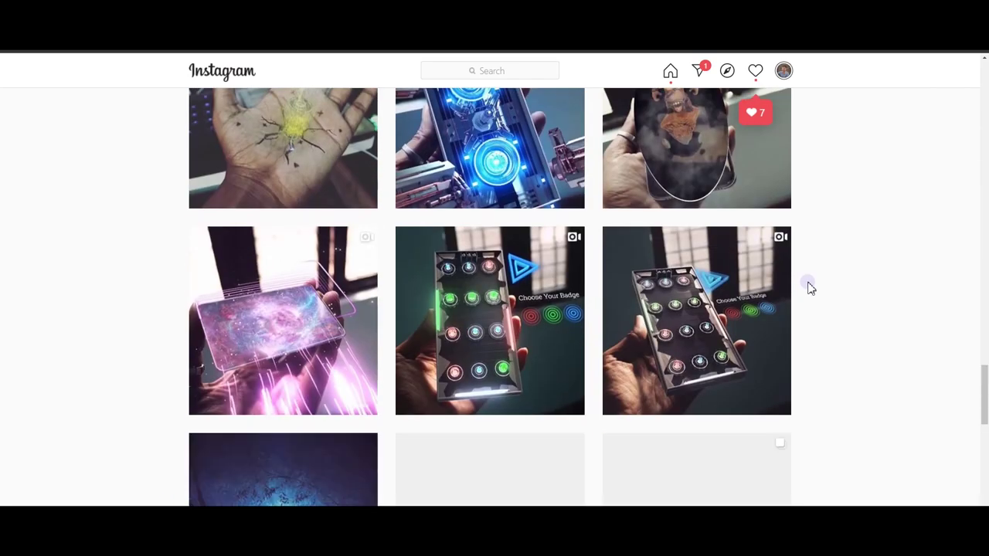
pyautogui.scroll(-3, 809, 288)
pyautogui.scroll(-3, 810, 288)
pyautogui.scroll(-3, 810, 288)
pyautogui.scroll(-3, 810, 286)
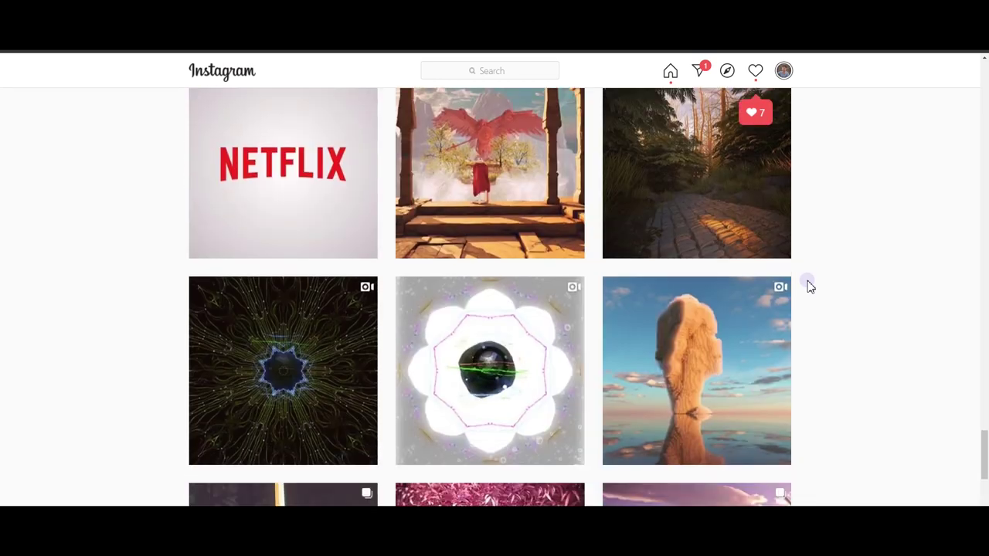
pyautogui.scroll(-3, 809, 285)
pyautogui.scroll(-3, 810, 286)
pyautogui.scroll(-4, 809, 286)
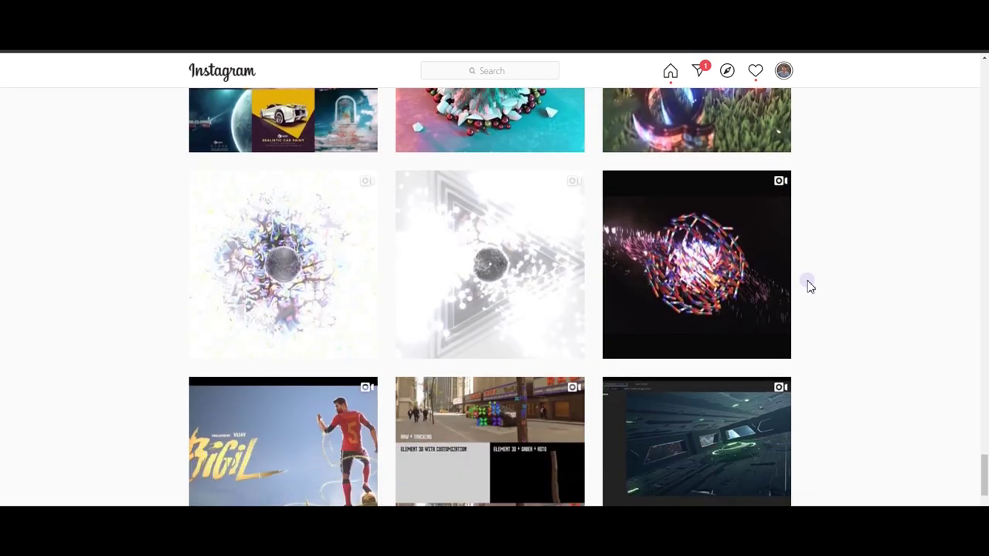
pyautogui.scroll(-4, 810, 287)
pyautogui.scroll(-3, 810, 288)
pyautogui.scroll(-3, 810, 288)
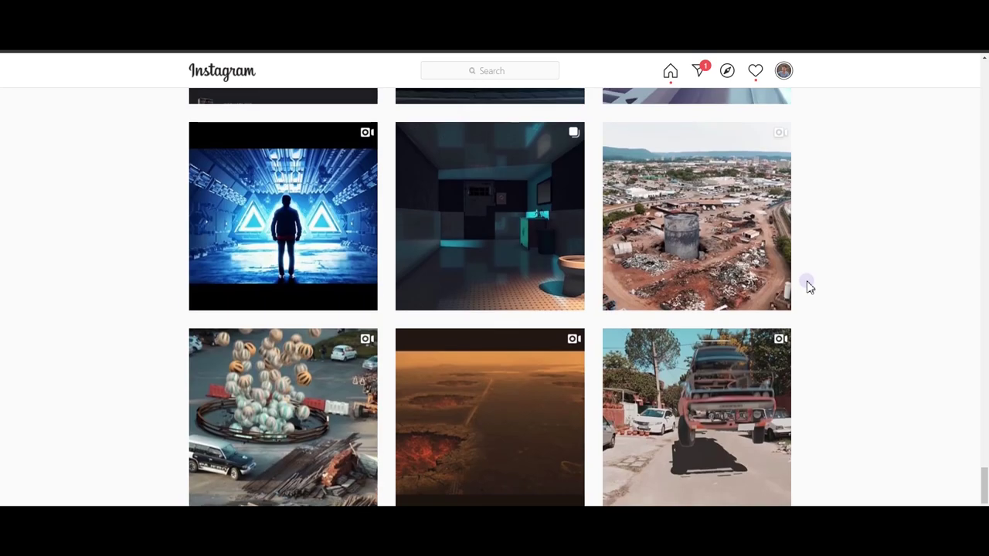
pyautogui.scroll(-4, 810, 287)
pyautogui.scroll(-4, 810, 287)
pyautogui.scroll(-3, 810, 288)
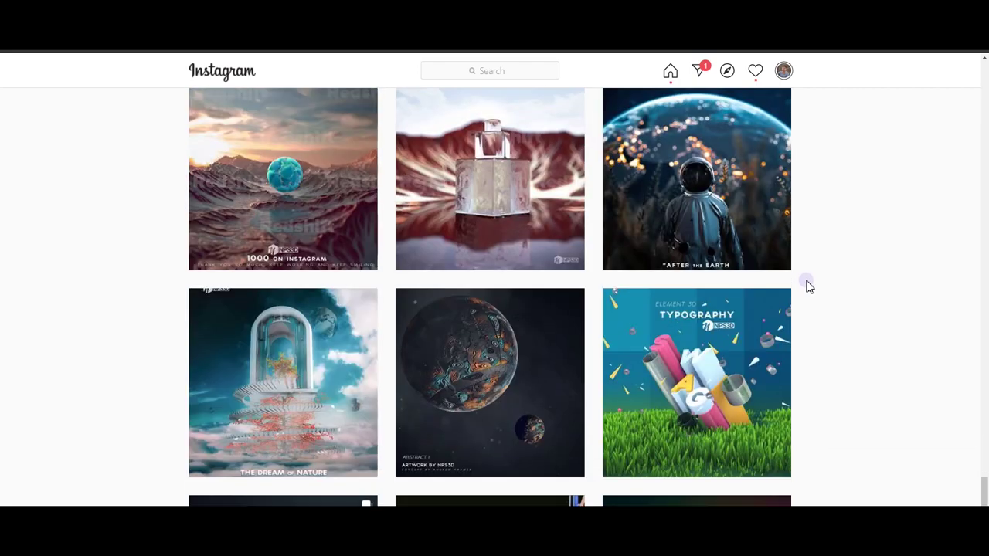
pyautogui.scroll(-1, 810, 287)
pyautogui.scroll(-2, 808, 287)
pyautogui.scroll(-2, 808, 286)
pyautogui.scroll(-4, 808, 287)
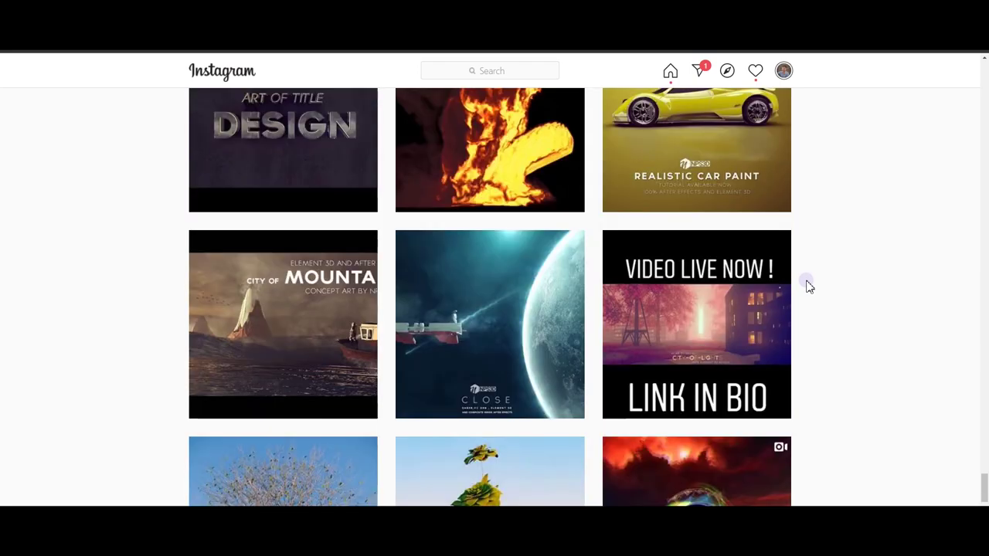
pyautogui.scroll(-3, 808, 285)
pyautogui.scroll(-3, 808, 286)
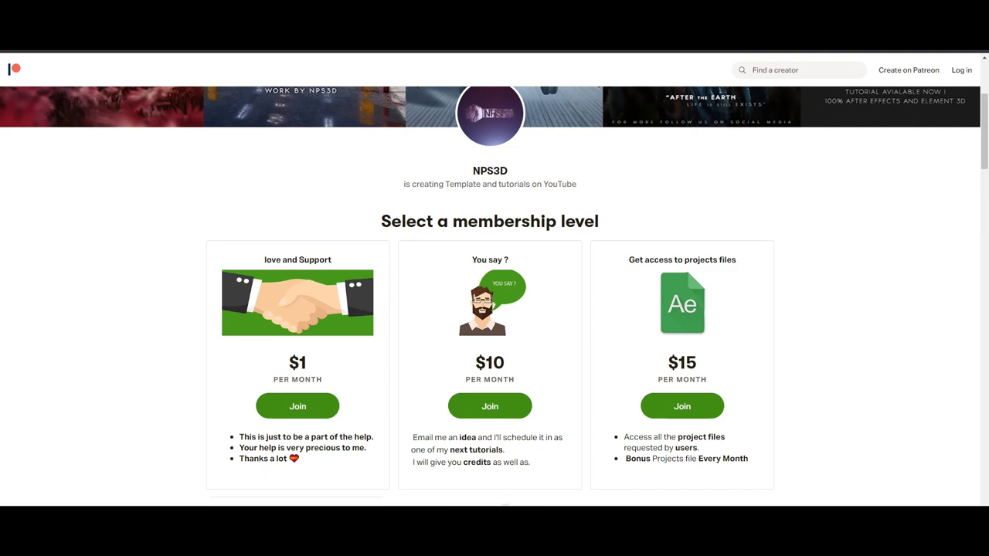
pyautogui.scroll(3, 825, 332)
pyautogui.scroll(-1, 825, 332)
pyautogui.scroll(-4, 825, 332)
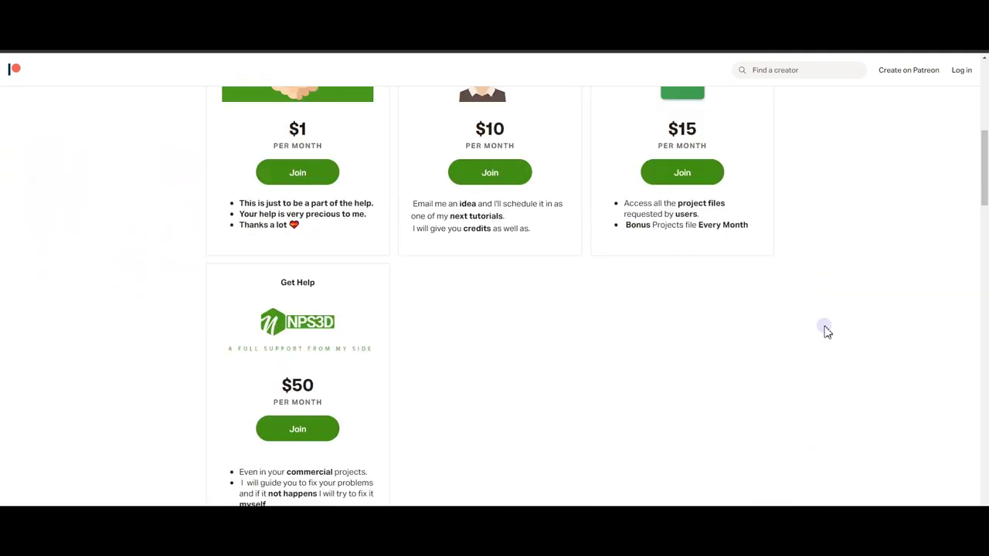
pyautogui.scroll(-5, 826, 332)
pyautogui.scroll(-3, 825, 330)
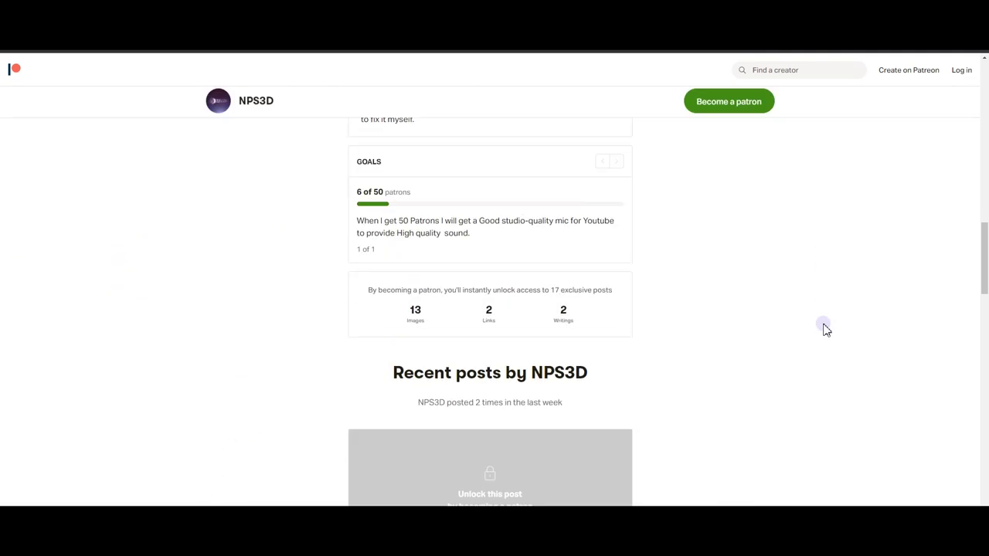
pyautogui.scroll(-2, 826, 331)
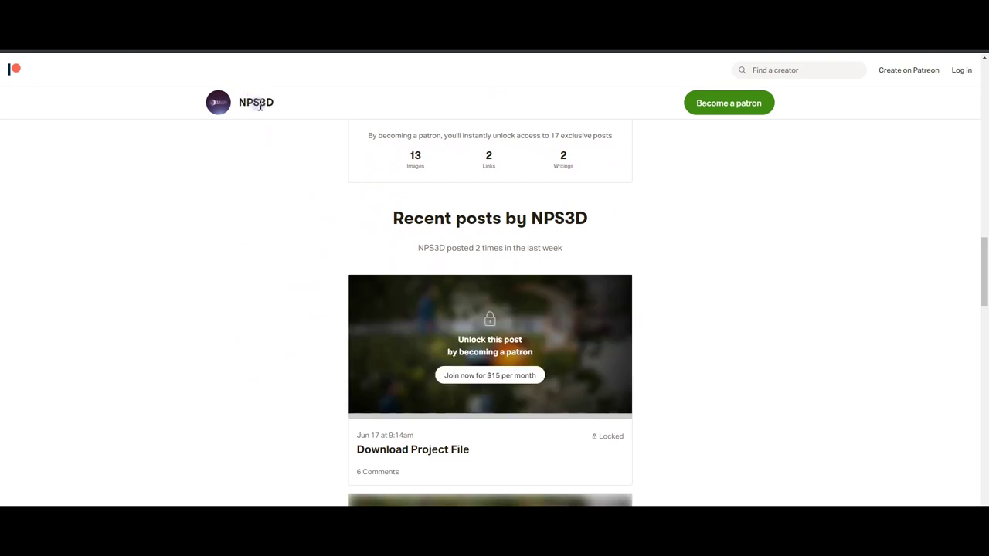
pyautogui.scroll(-3, 774, 256)
pyautogui.scroll(-3, 775, 256)
pyautogui.scroll(-3, 775, 255)
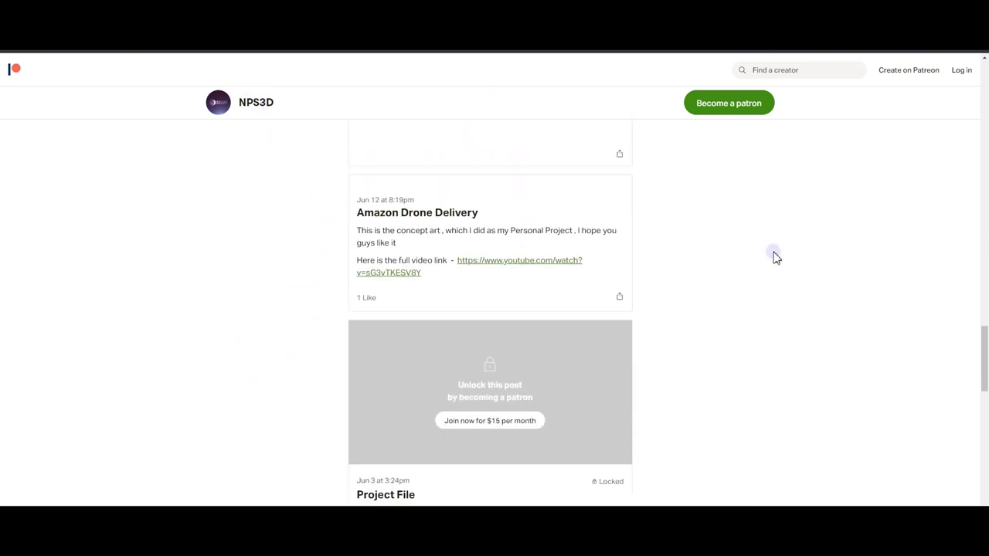
pyautogui.scroll(1, 774, 256)
pyautogui.scroll(5, 773, 255)
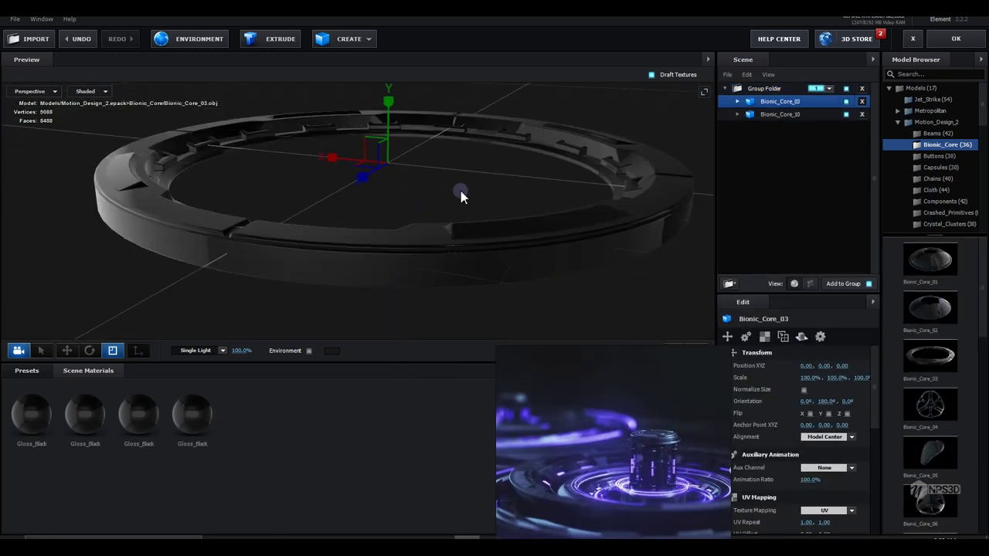
# Stack more rings: add and duplicate Bionic_Core_10, then add Bionic_Core_14.
pyautogui.moveTo(389, 108); pyautogui.dragTo(437, 245)
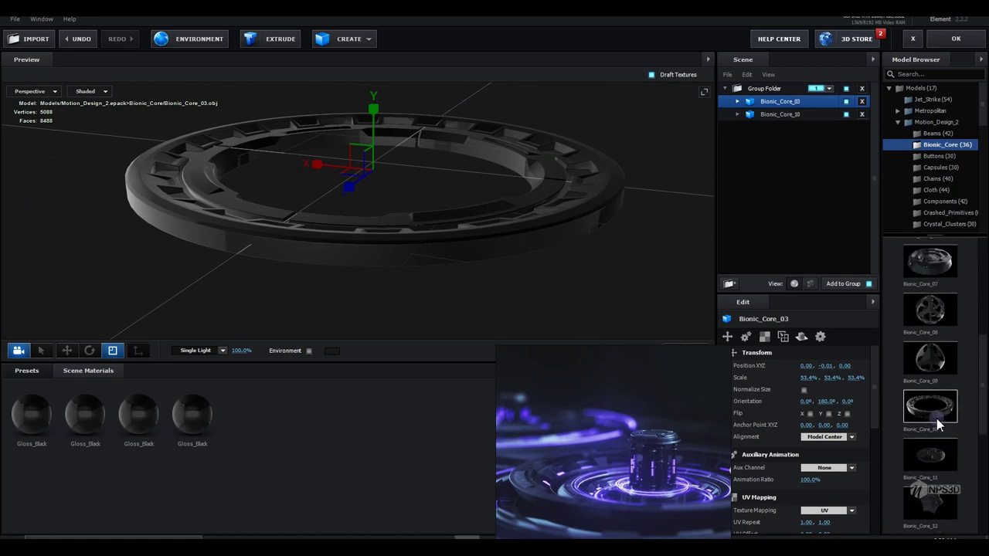
pyautogui.click(937, 425)
pyautogui.click(781, 128)
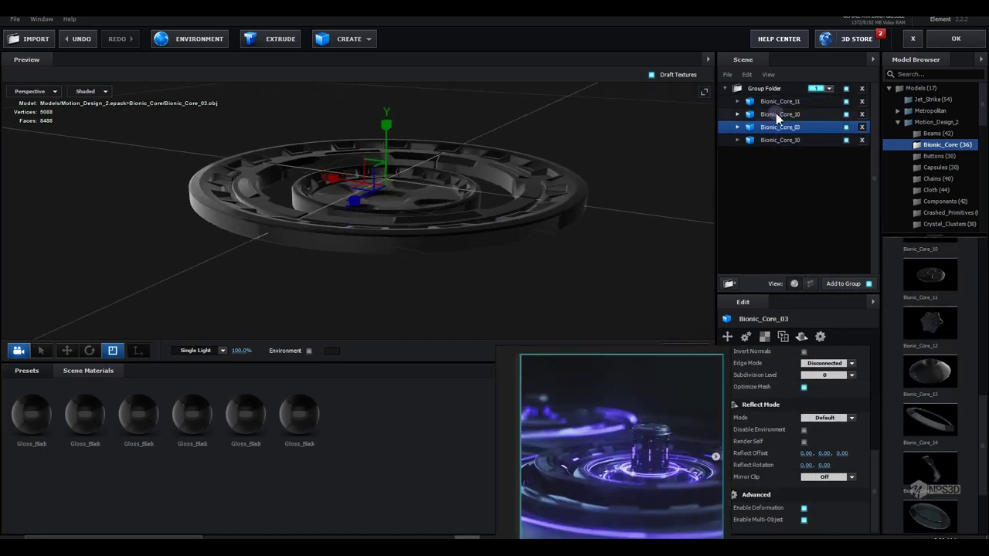
pyautogui.rightClick(781, 140)
pyautogui.click(811, 188)
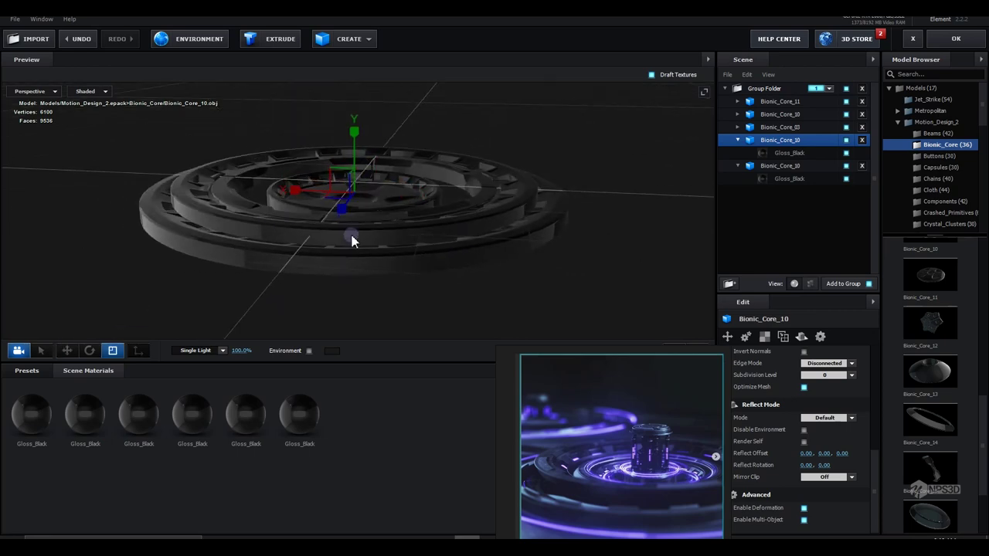
pyautogui.click(757, 103)
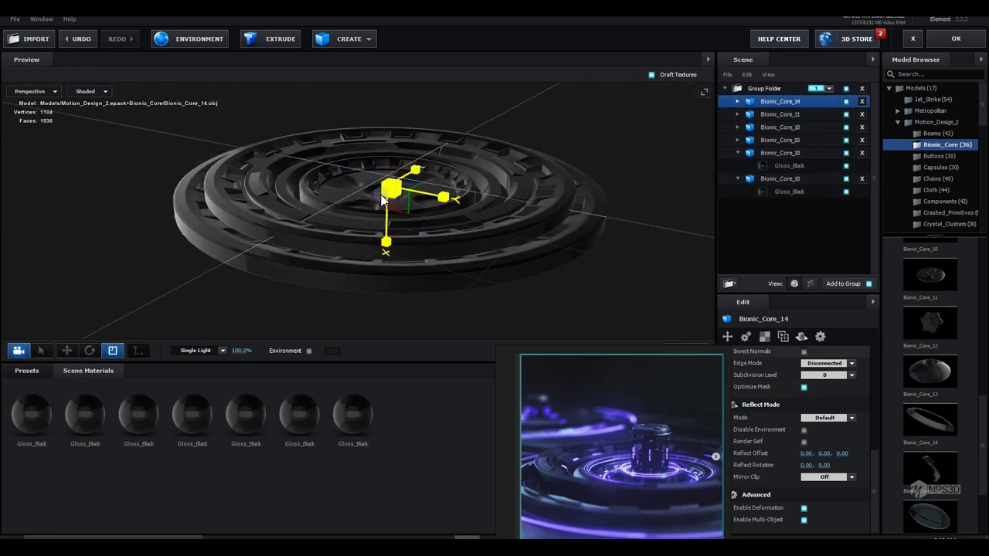
pyautogui.click(937, 156)
pyautogui.click(789, 165)
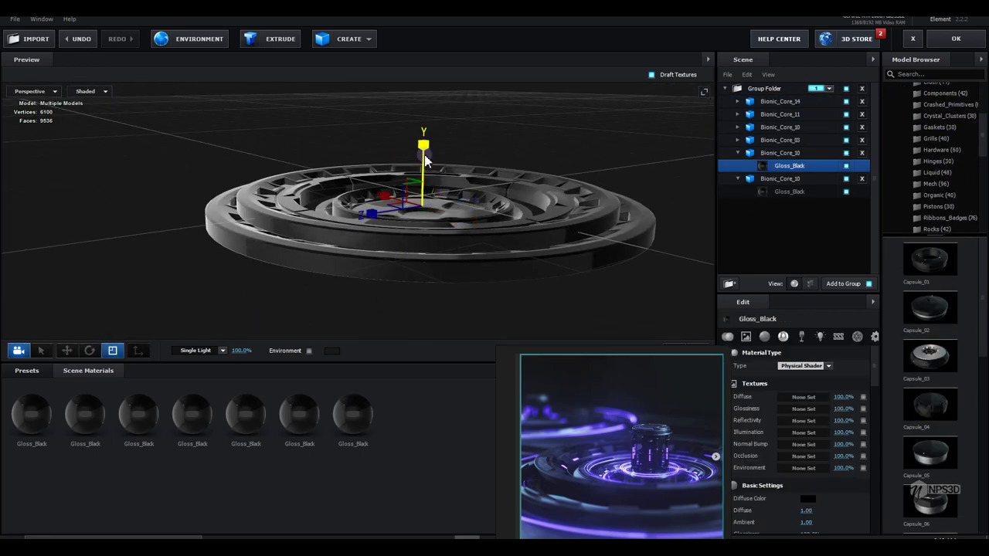
pyautogui.moveTo(402, 232); pyautogui.dragTo(348, 162)
pyautogui.click(346, 154)
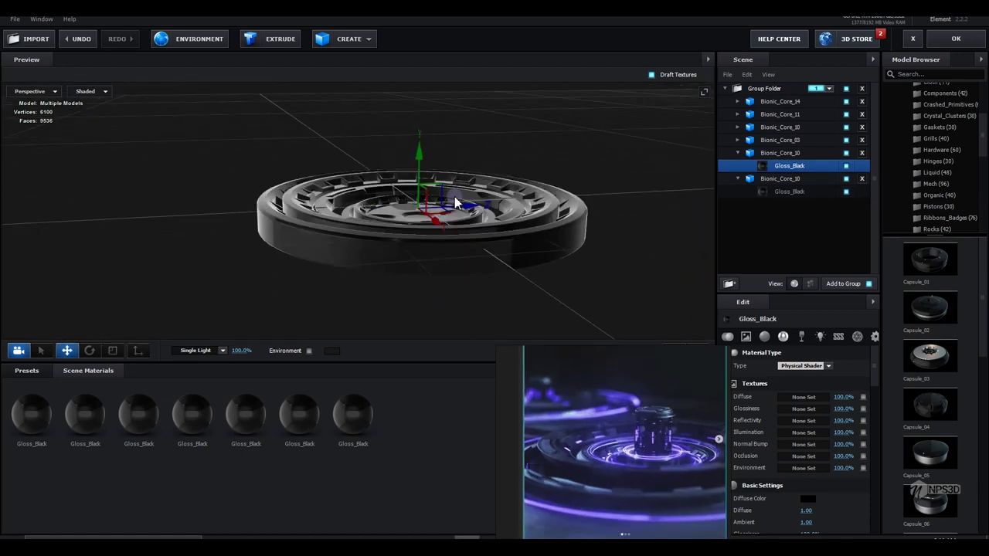
# Add Tech_Combustion_03 from the Tech_Components model category.
pyautogui.click(937, 206)
pyautogui.scroll(-5, 942, 135)
pyautogui.click(942, 131)
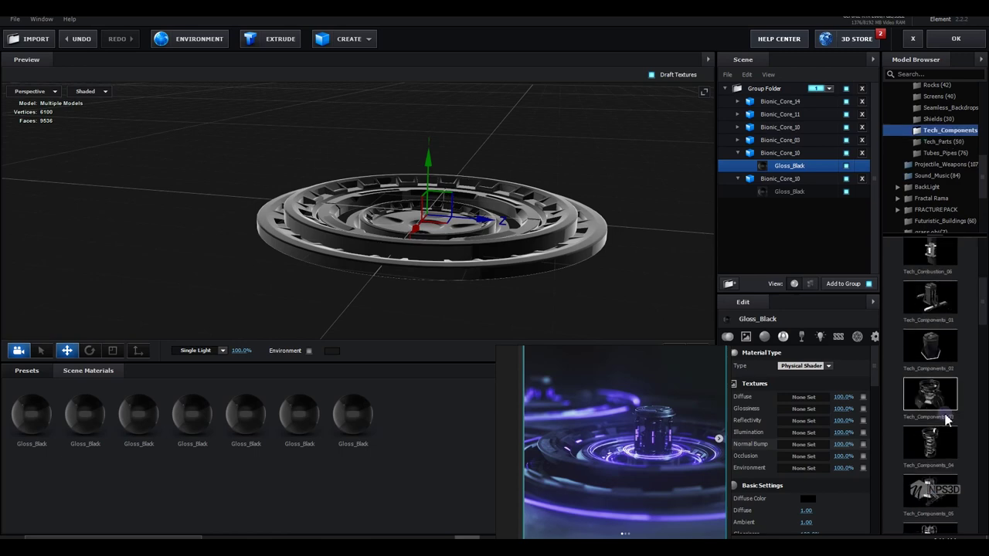
pyautogui.click(929, 357)
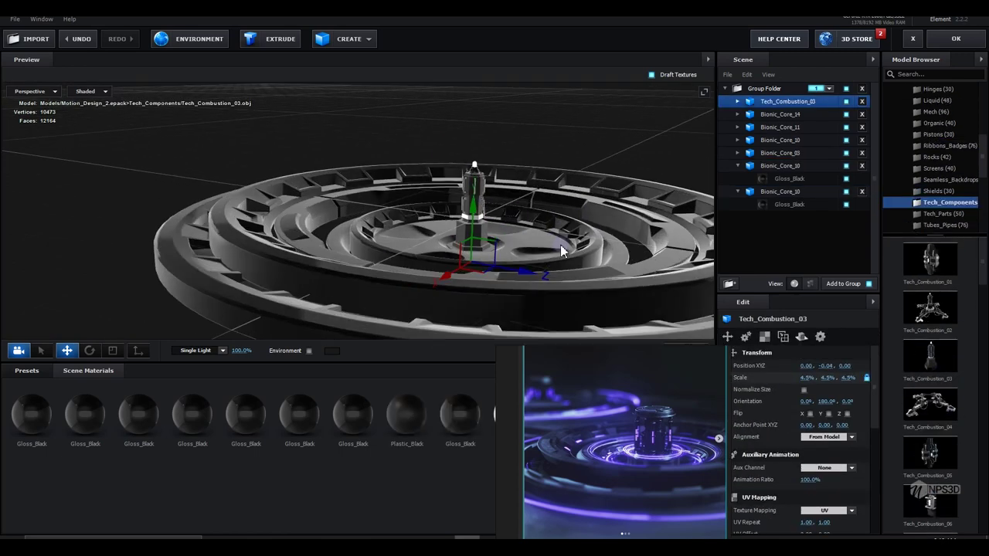
# Try piston_07 on the core's base, then remove it again.
pyautogui.scroll(-10, 943, 370)
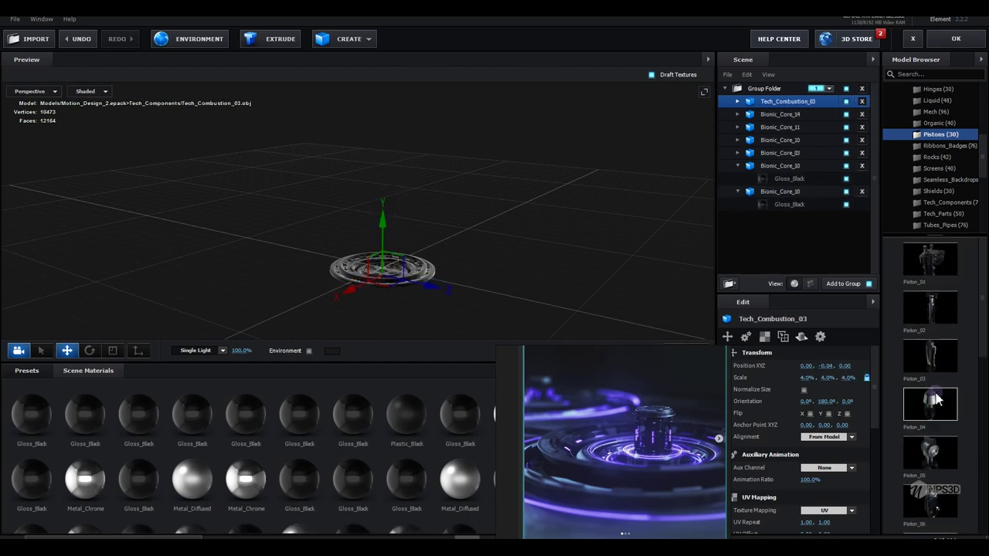
pyautogui.scroll(-2, 908, 316)
pyautogui.click(934, 441)
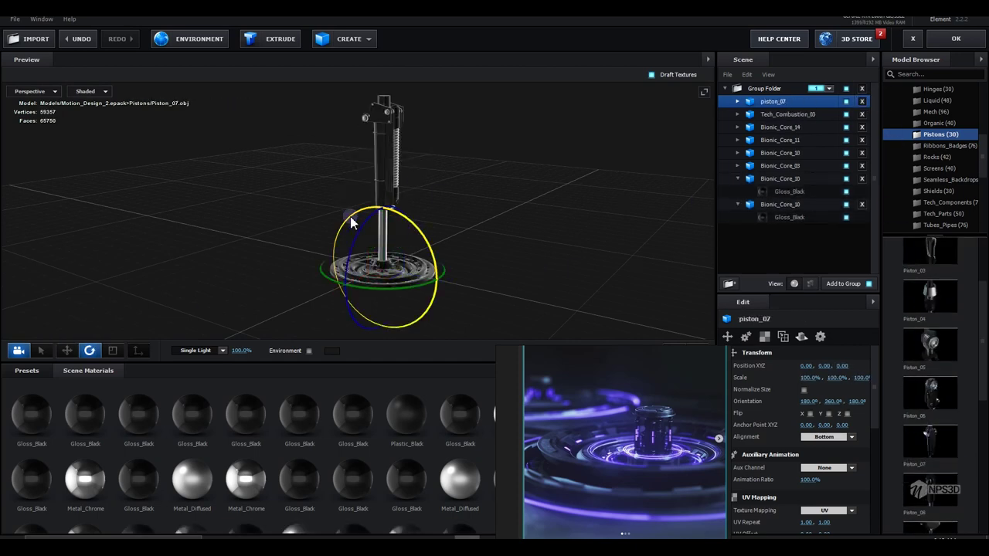
pyautogui.scroll(5, 381, 128)
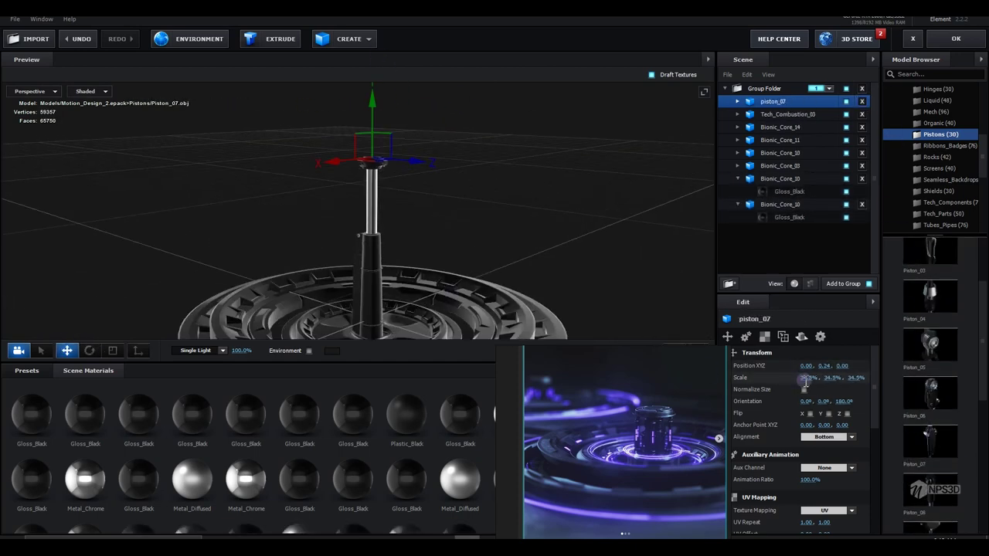
pyautogui.moveTo(387, 166); pyautogui.dragTo(481, 216)
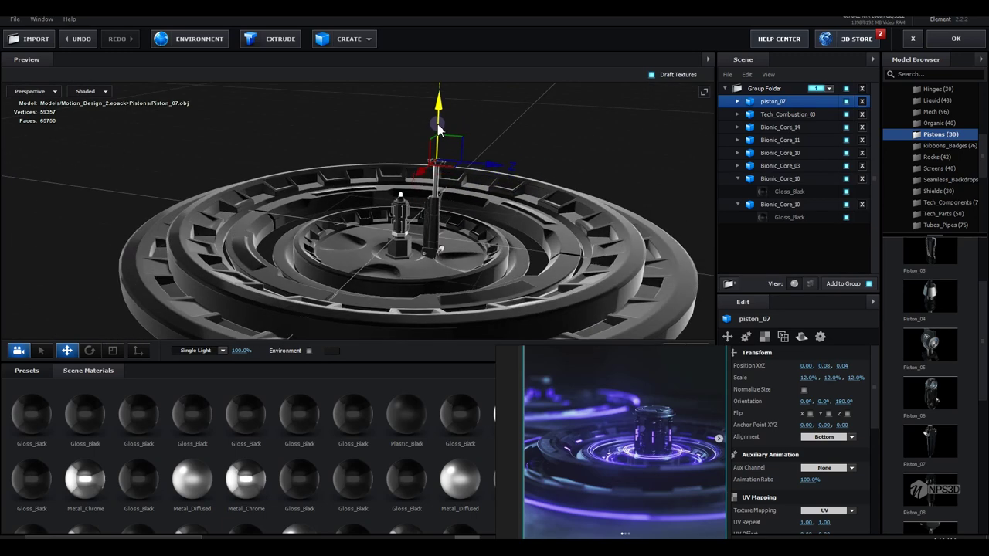
pyautogui.press('e')
pyautogui.hotkey('ctrl', 'z')
pyautogui.hotkey('ctrl', 'z')
pyautogui.hotkey('ctrl', 'z')
# Add piston_09, compare other piston models, and move piston_09 into its own Group 2.
pyautogui.scroll(-5, 929, 289)
pyautogui.click(928, 288)
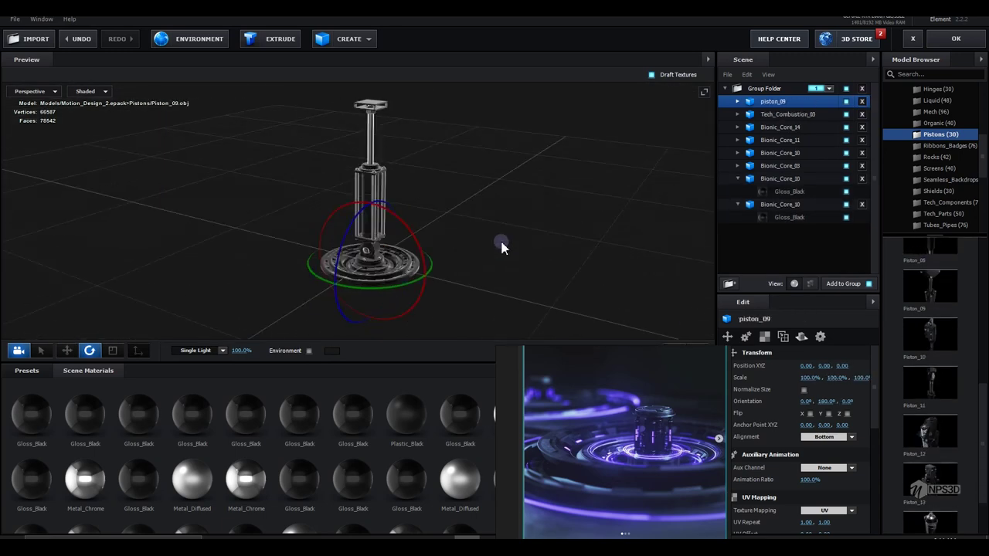
pyautogui.press('Down')
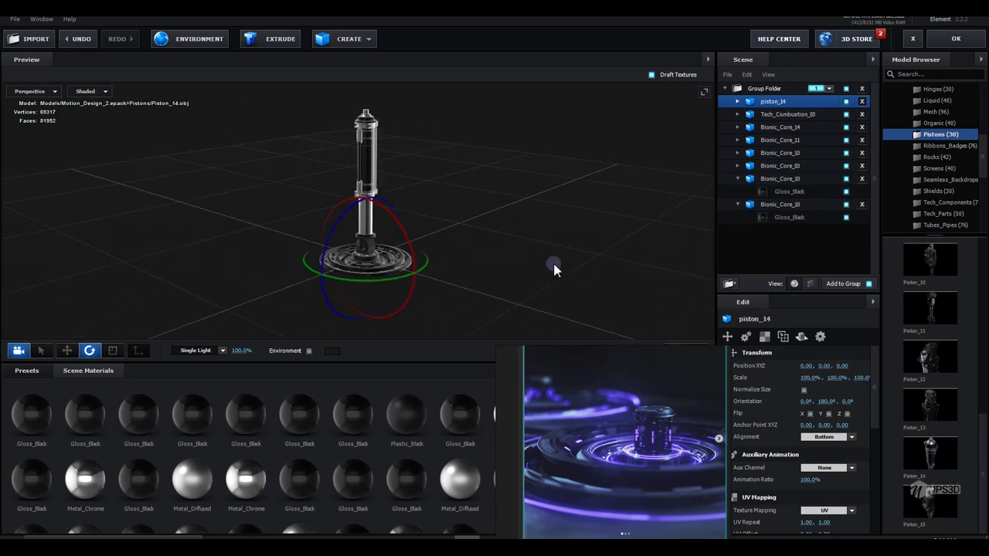
pyautogui.moveTo(390, 71); pyautogui.dragTo(370, 238)
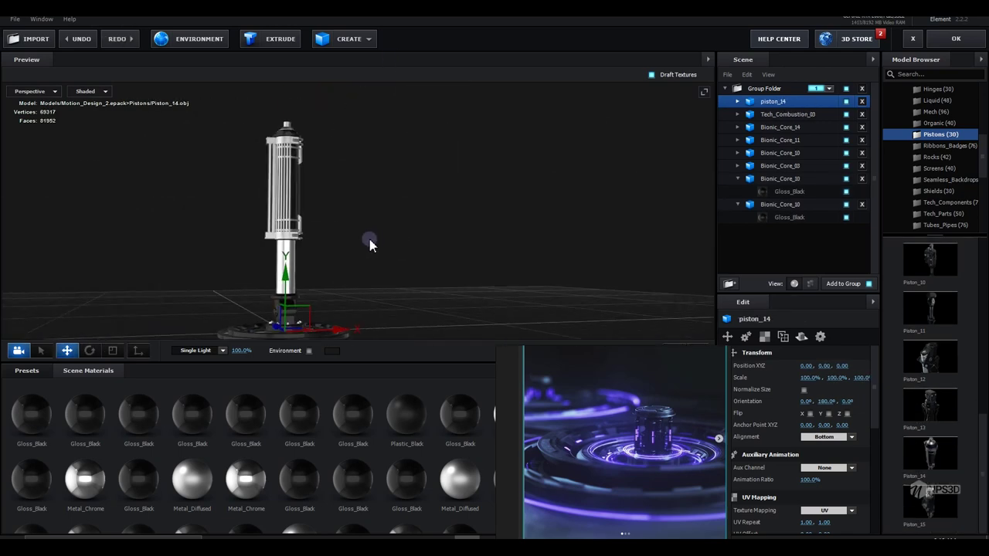
pyautogui.press('Down')
pyautogui.press('Up')
pyautogui.press('Up')
pyautogui.press('Up')
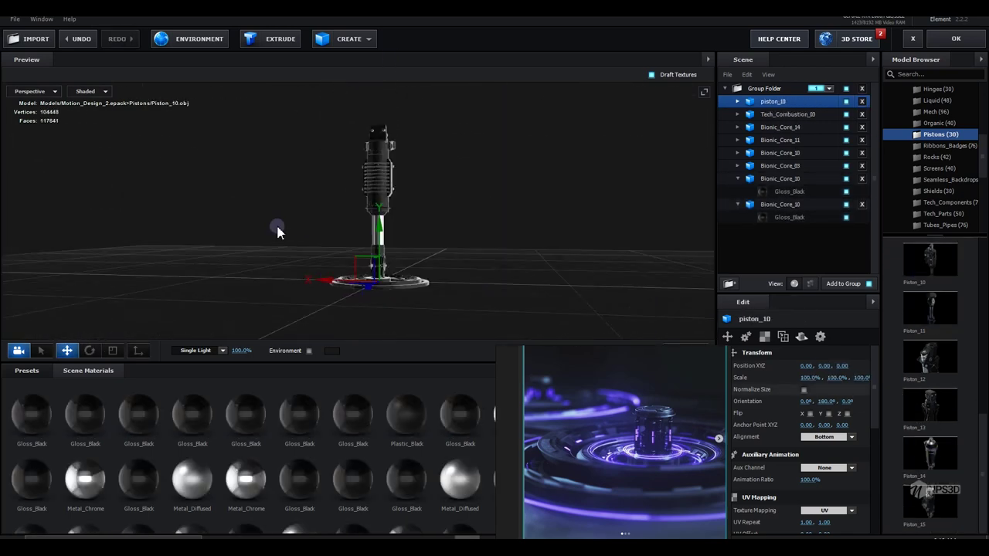
pyautogui.press('Up')
pyautogui.press('Up')
pyautogui.press('Up')
pyautogui.moveTo(386, 248)
pyautogui.mouseDown()
pyautogui.moveTo(478, 294)
pyautogui.moveTo(433, 232)
pyautogui.mouseUp()
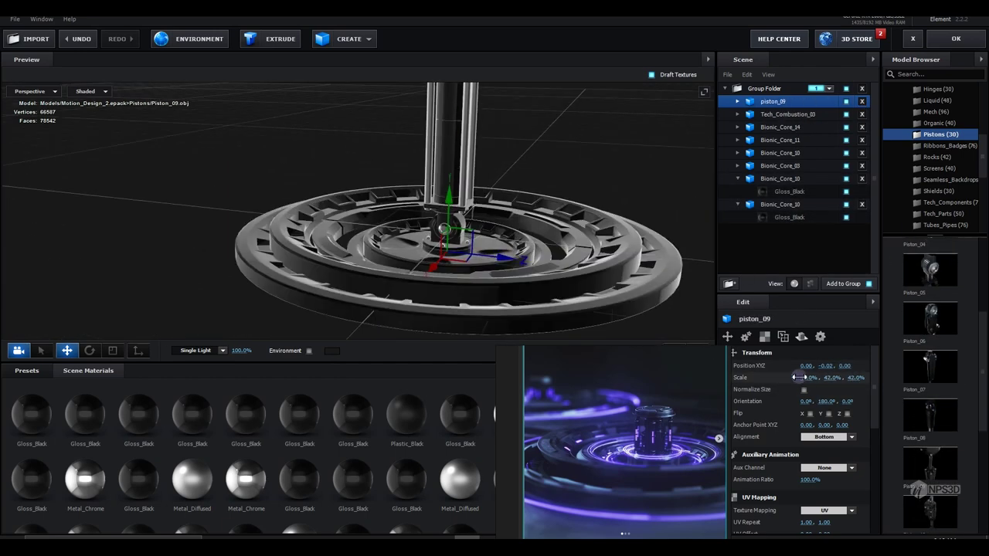
pyautogui.click(766, 105)
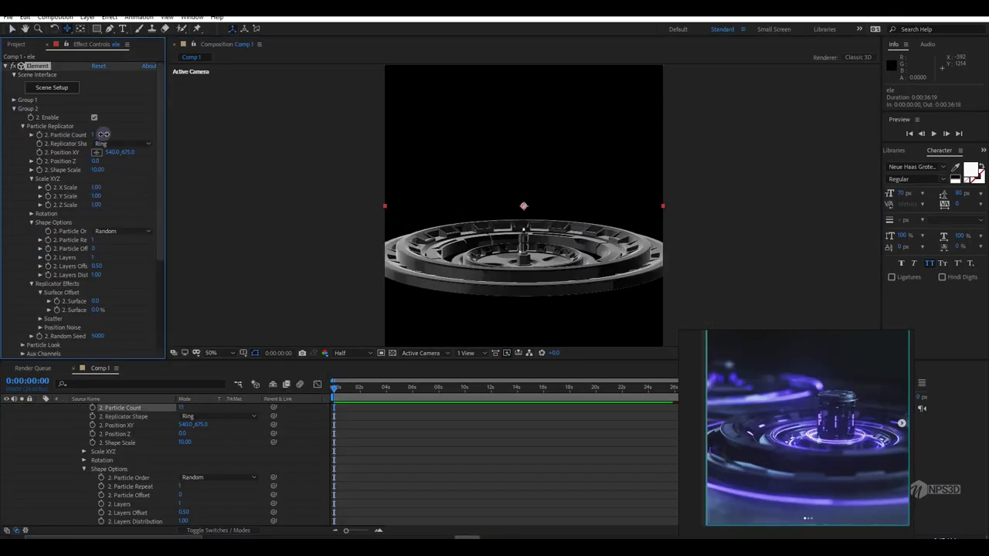
# Set the Group 2 replicator to 6 particles at shape scale 0.02 and save the project as t.
pyautogui.moveTo(102, 135); pyautogui.dragTo(116, 134)
pyautogui.moveTo(97, 169)
pyautogui.mouseDown()
pyautogui.moveTo(133, 171)
pyautogui.moveTo(125, 153)
pyautogui.mouseUp()
pyautogui.hotkey('ctrl', 's')
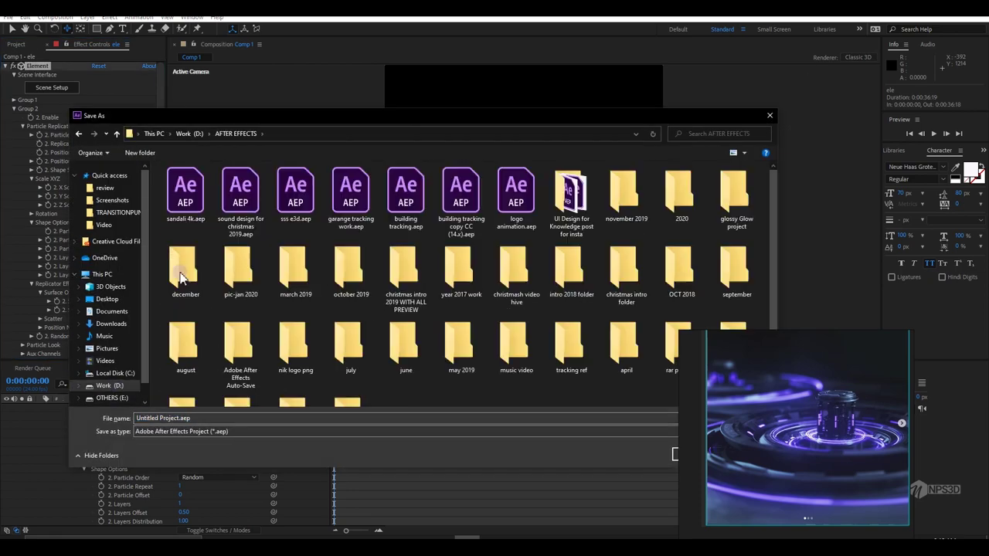
pyautogui.write('t')
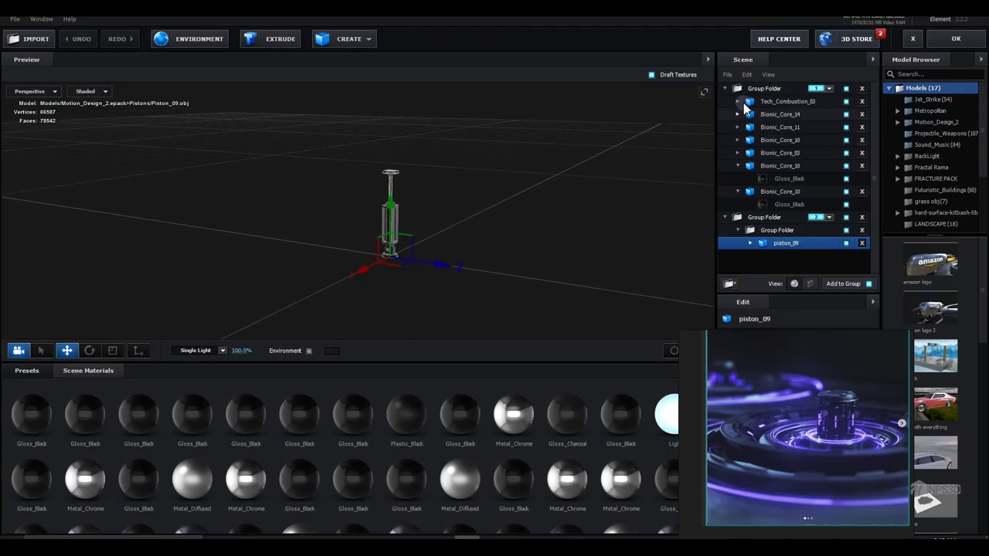
# Add Capsule_11 above the rings and piston_08 at the core's centre, then apply the scene.
pyautogui.scroll(-3, 937, 309)
pyautogui.click(934, 452)
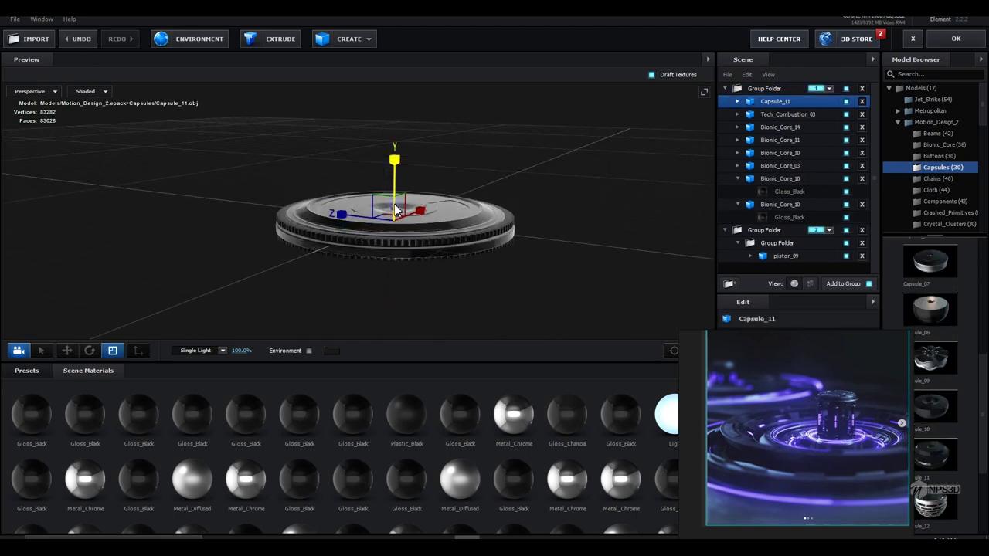
pyautogui.moveTo(386, 170); pyautogui.dragTo(393, 132)
pyautogui.scroll(5, 466, 182)
pyautogui.scroll(-4, 465, 183)
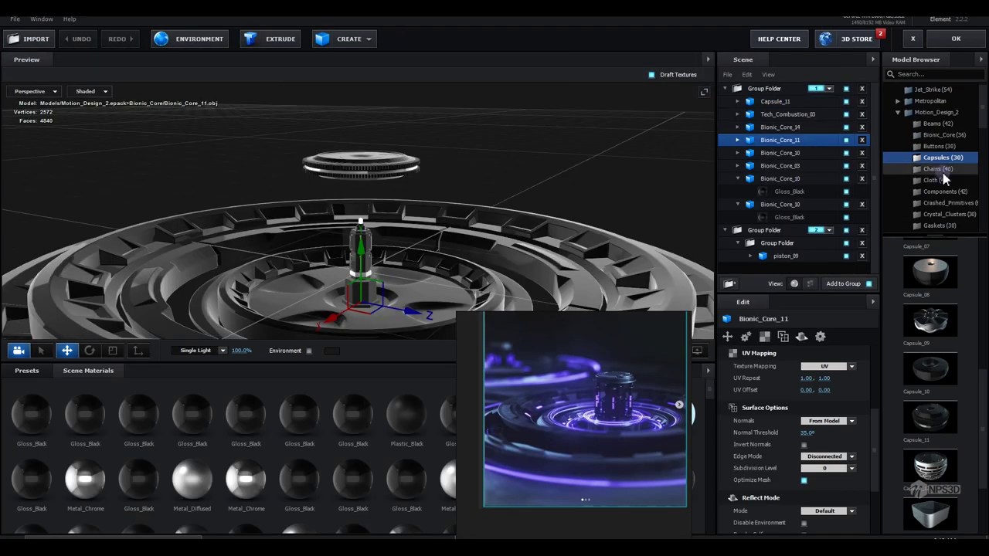
pyautogui.scroll(-3, 944, 179)
pyautogui.click(941, 160)
pyautogui.click(930, 421)
pyautogui.moveTo(780, 379); pyautogui.dragTo(294, 286)
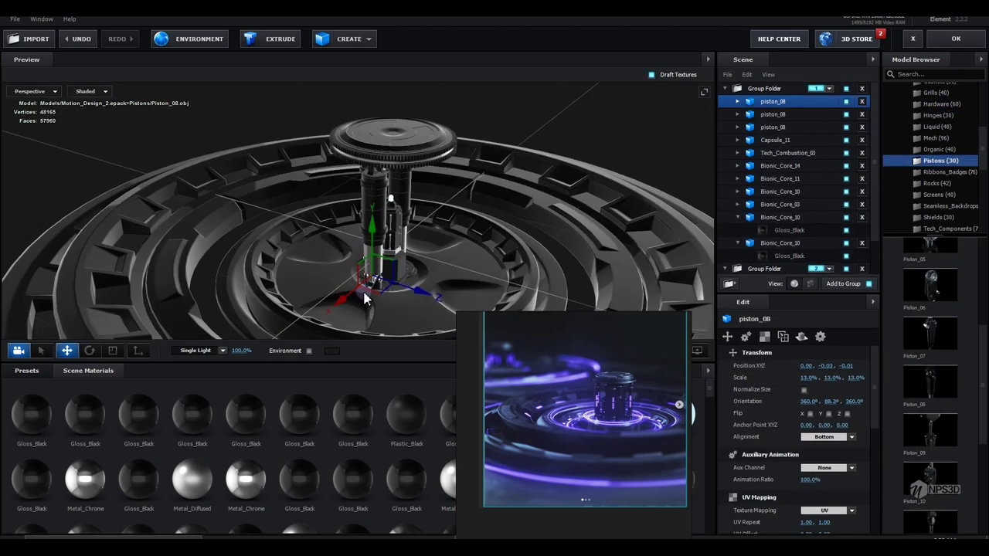
pyautogui.click(953, 42)
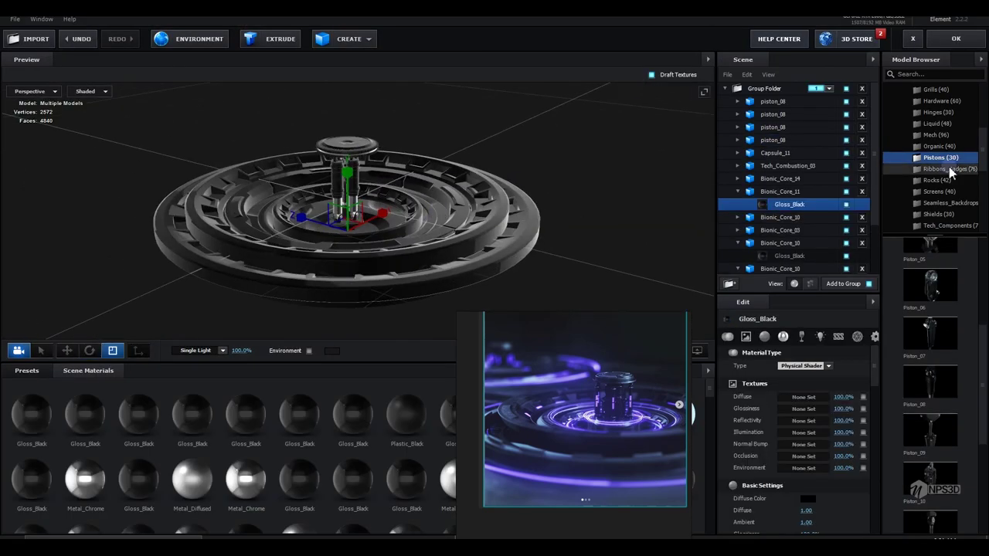
# Add Tech_Combustion_03 to the core from the model browser.
pyautogui.click(342, 224)
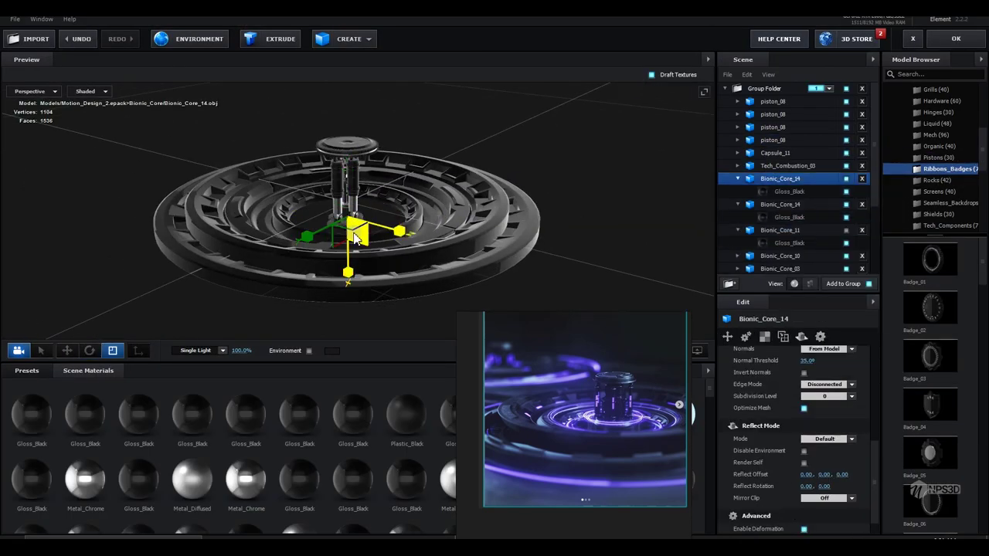
pyautogui.moveTo(356, 239); pyautogui.dragTo(432, 224)
pyautogui.scroll(-4, 938, 154)
pyautogui.click(944, 128)
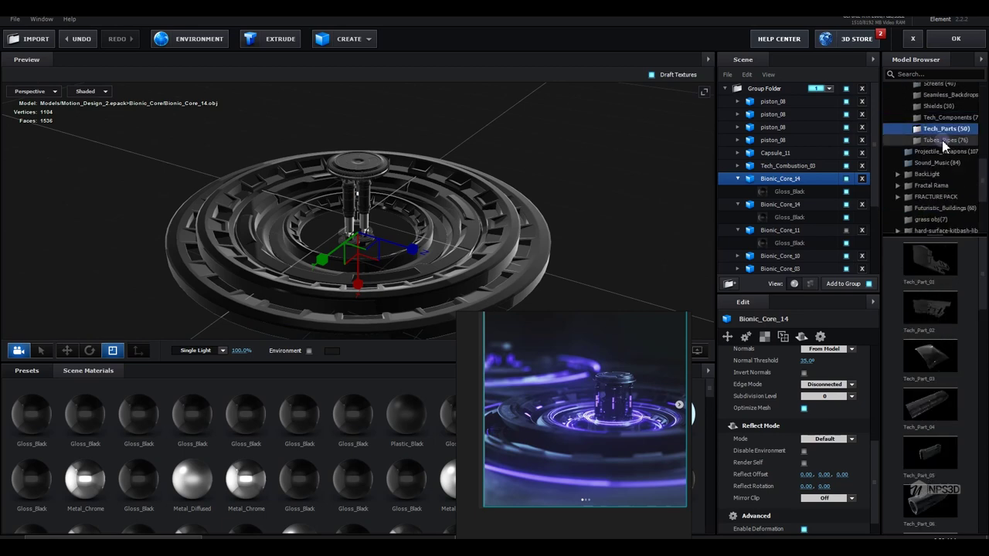
pyautogui.scroll(-3, 940, 393)
pyautogui.scroll(-3, 943, 389)
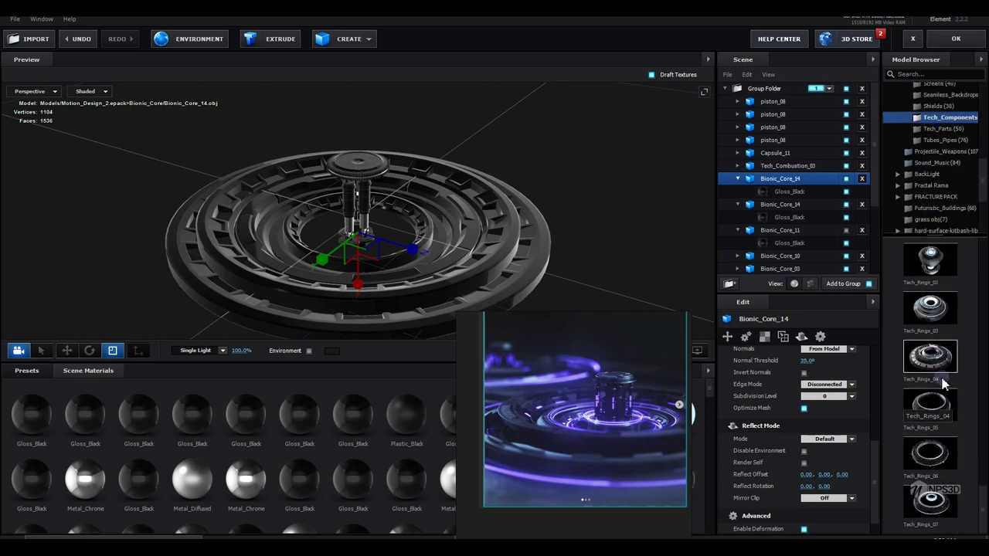
pyautogui.click(952, 365)
pyautogui.scroll(5, 485, 210)
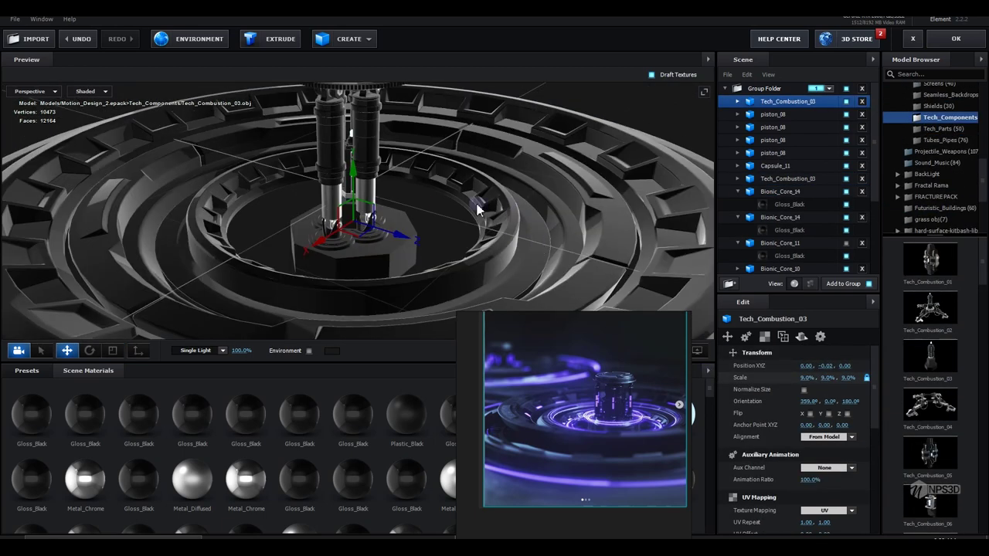
# Select the Bionic_Core_03 ring piece and duplicate it.
pyautogui.click(354, 219)
pyautogui.scroll(-4, 362, 204)
pyautogui.click(374, 259)
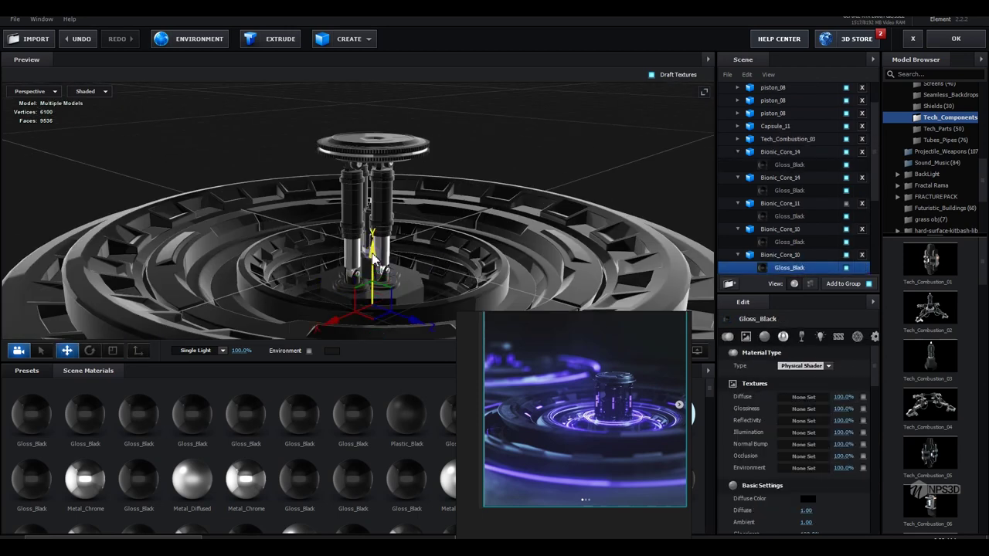
pyautogui.click(371, 267)
pyautogui.press('r')
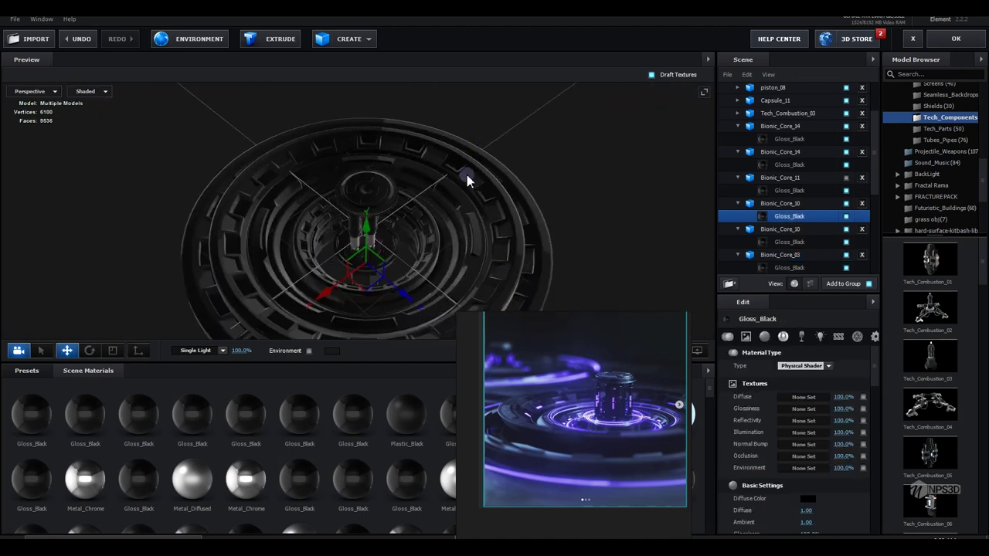
pyautogui.moveTo(355, 274); pyautogui.dragTo(511, 222)
pyautogui.scroll(-4, 511, 222)
pyautogui.rightClick(761, 254)
pyautogui.click(783, 301)
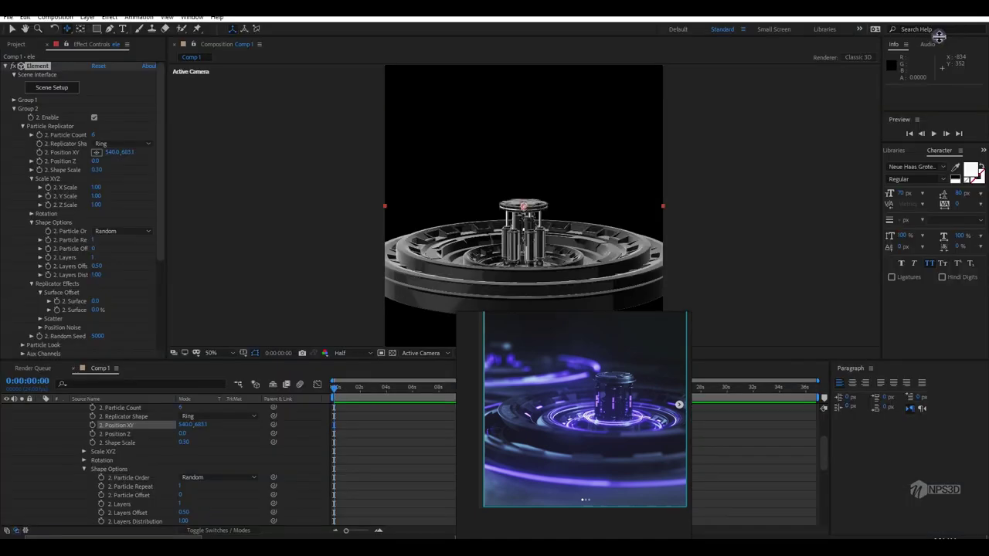
pyautogui.moveTo(541, 241); pyautogui.dragTo(595, 275)
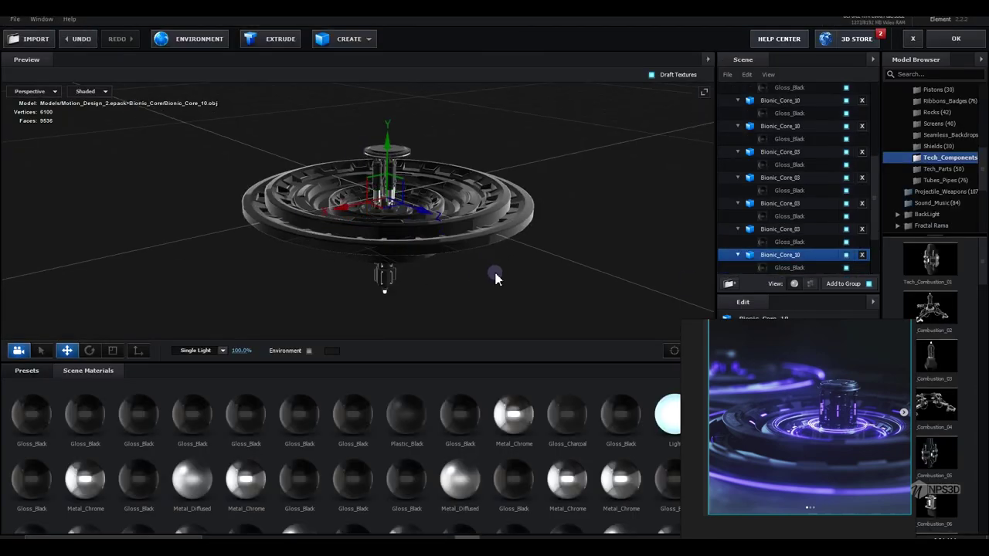
# Add the Tech_Rings_03 model to the scene and select it.
pyautogui.scroll(-3, 943, 423)
pyautogui.click(930, 340)
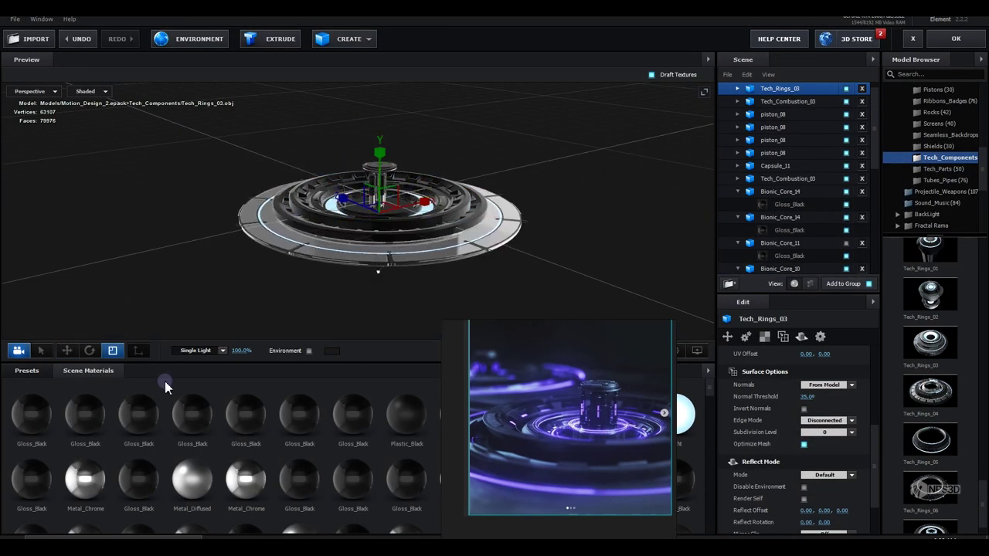
pyautogui.moveTo(386, 162)
pyautogui.mouseDown()
pyautogui.moveTo(463, 161)
pyautogui.moveTo(433, 147)
pyautogui.mouseUp()
pyautogui.click(463, 162)
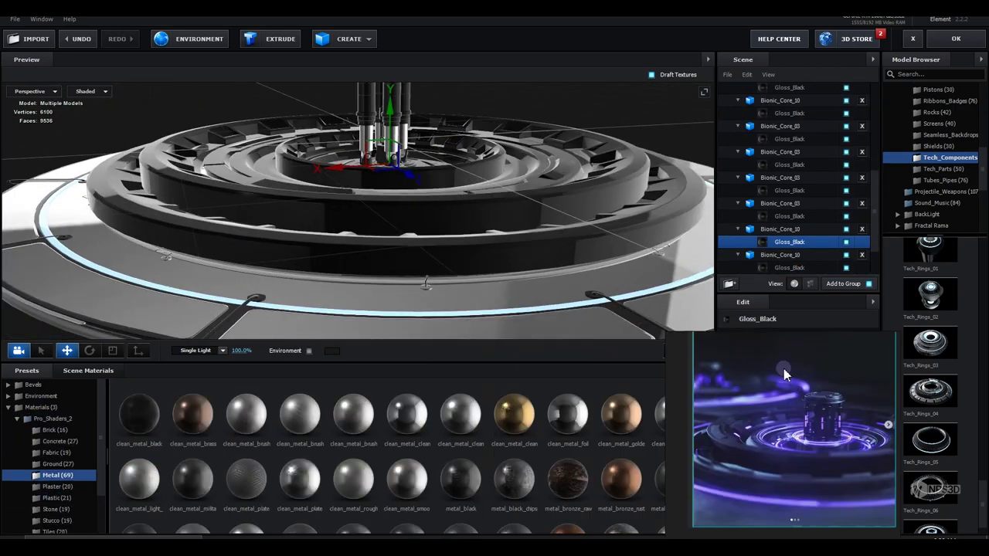
pyautogui.click(785, 101)
# Give the cores the metal_grunge_midnight material with higher texture contrast and an edited UV Repeat.
pyautogui.scroll(-1, 618, 432)
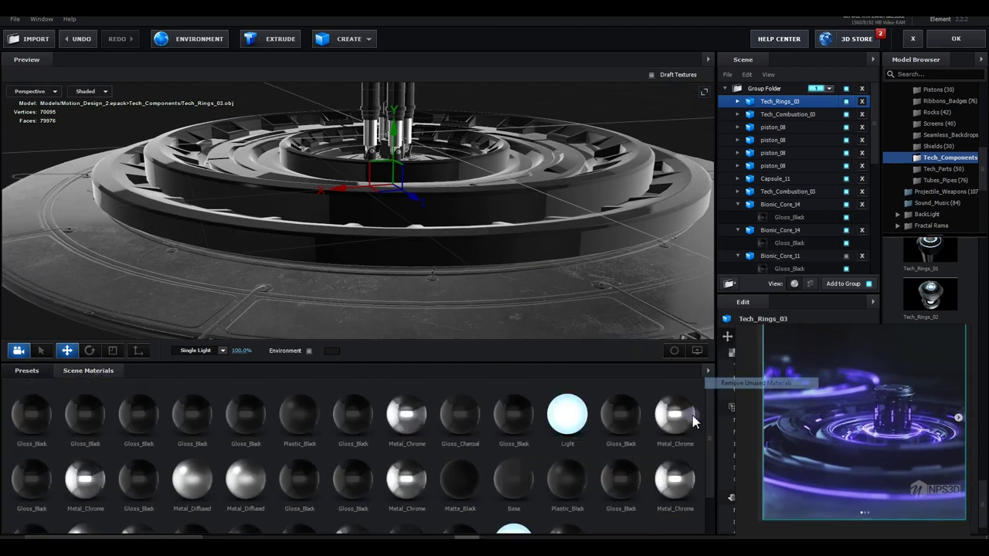
pyautogui.scroll(-1, 612, 459)
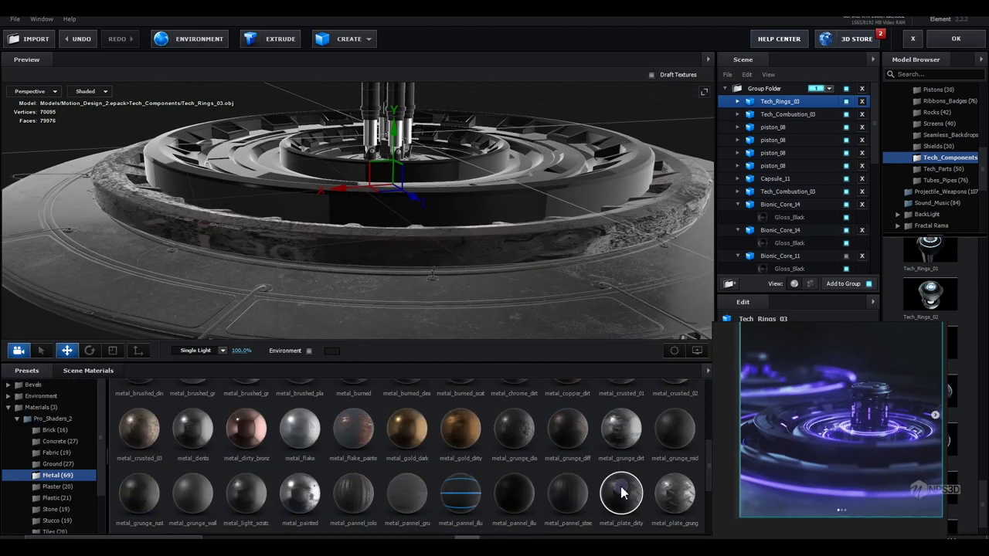
pyautogui.moveTo(533, 197); pyautogui.dragTo(604, 182)
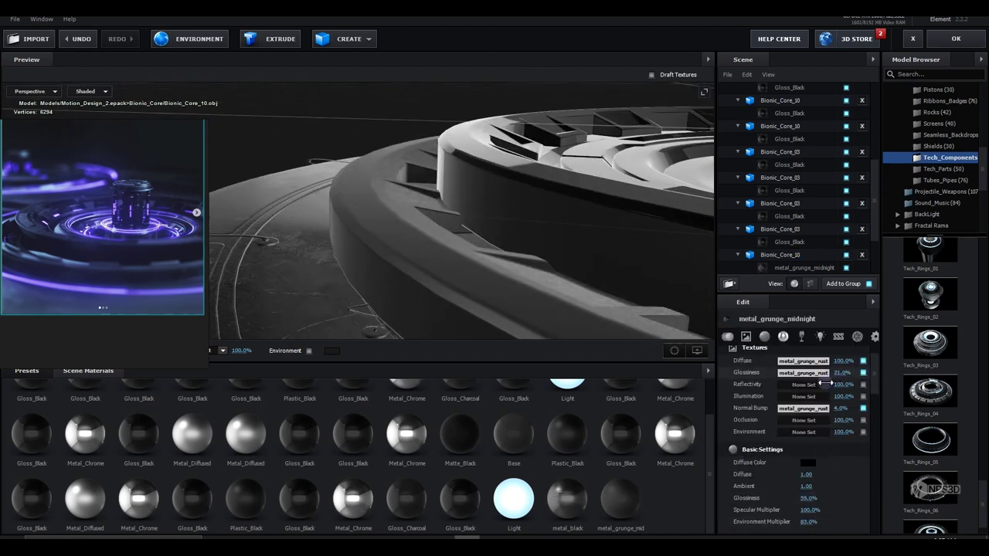
pyautogui.moveTo(881, 452); pyautogui.dragTo(876, 443)
pyautogui.scroll(-3, 800, 465)
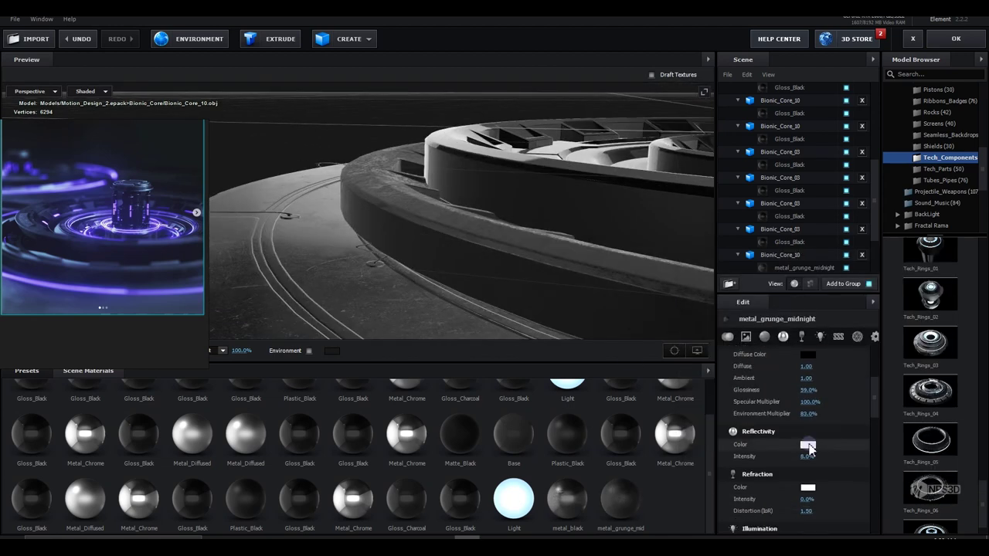
pyautogui.moveTo(479, 231)
pyautogui.mouseDown()
pyautogui.moveTo(551, 254)
pyautogui.moveTo(560, 242)
pyautogui.moveTo(509, 275)
pyautogui.mouseUp()
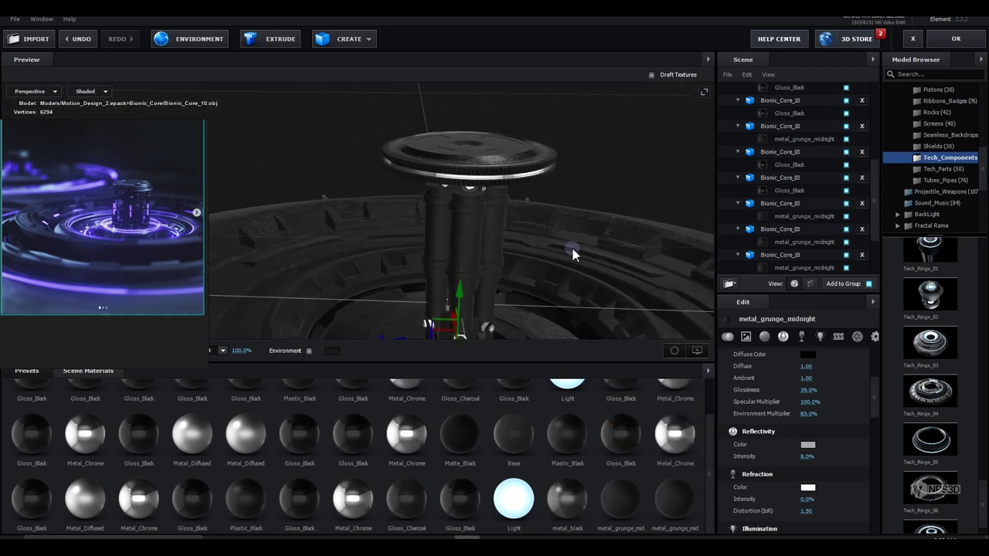
pyautogui.moveTo(572, 254); pyautogui.dragTo(399, 273)
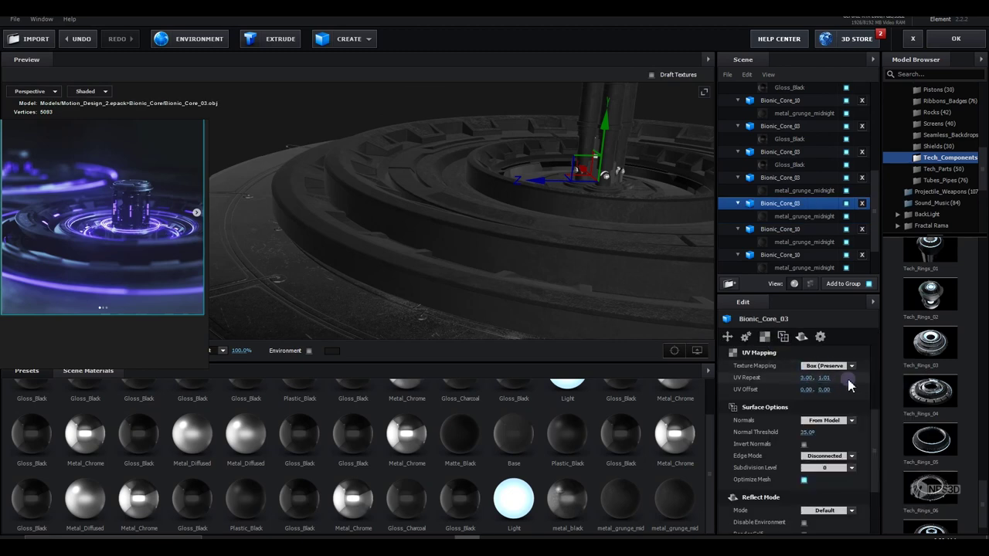
pyautogui.doubleClick(828, 378)
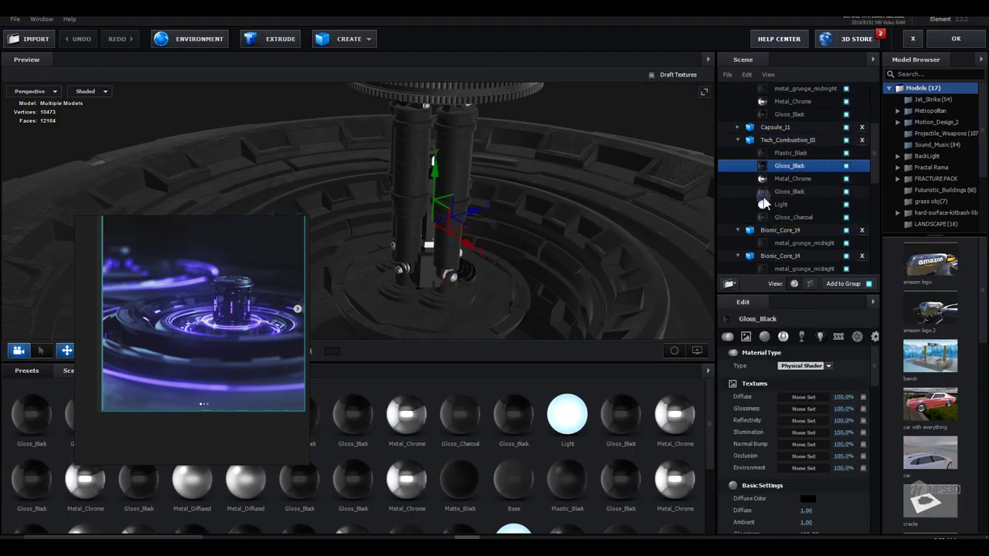
pyautogui.click(775, 152)
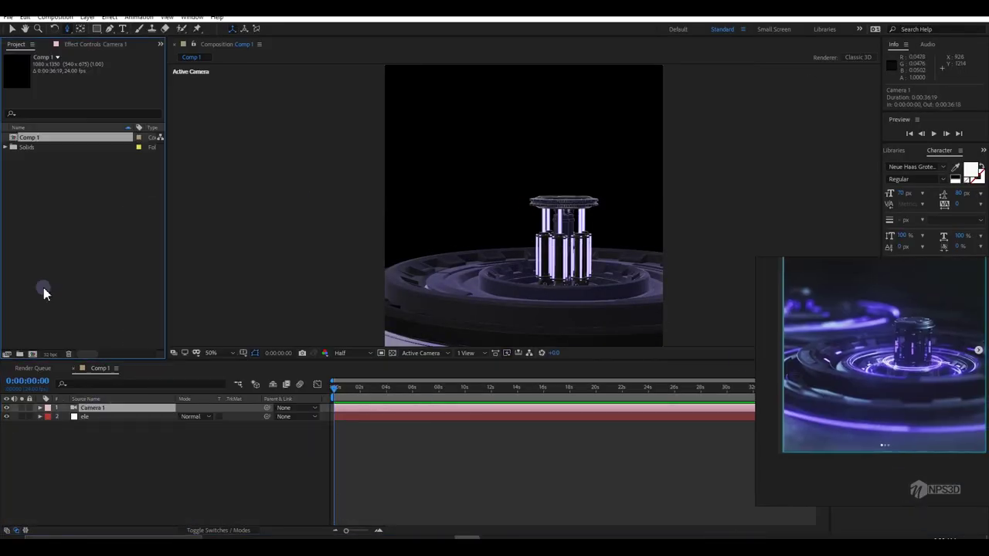
# Create a Fractal Noise solid stretched into thin dark vertical streaks.
pyautogui.click(311, 446)
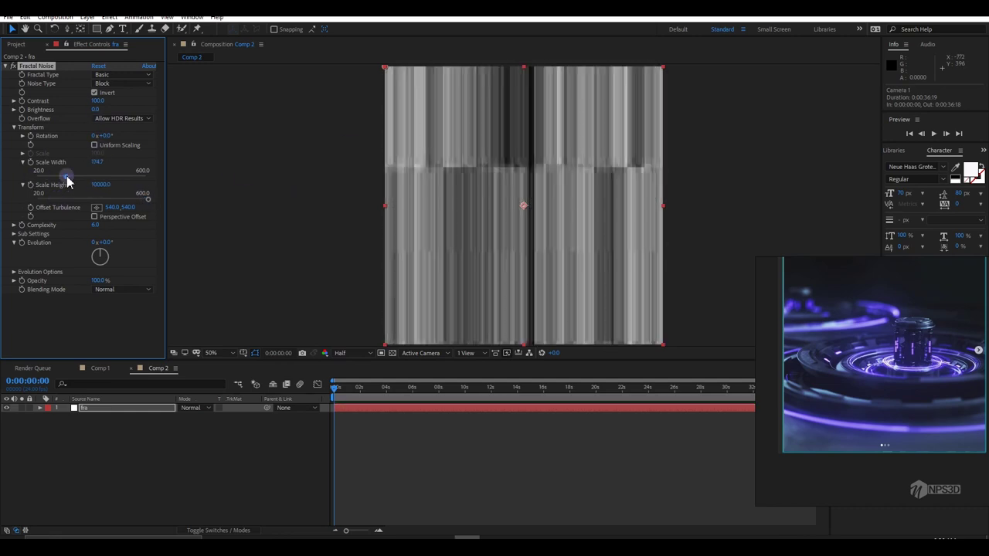
pyautogui.moveTo(67, 176); pyautogui.dragTo(83, 179)
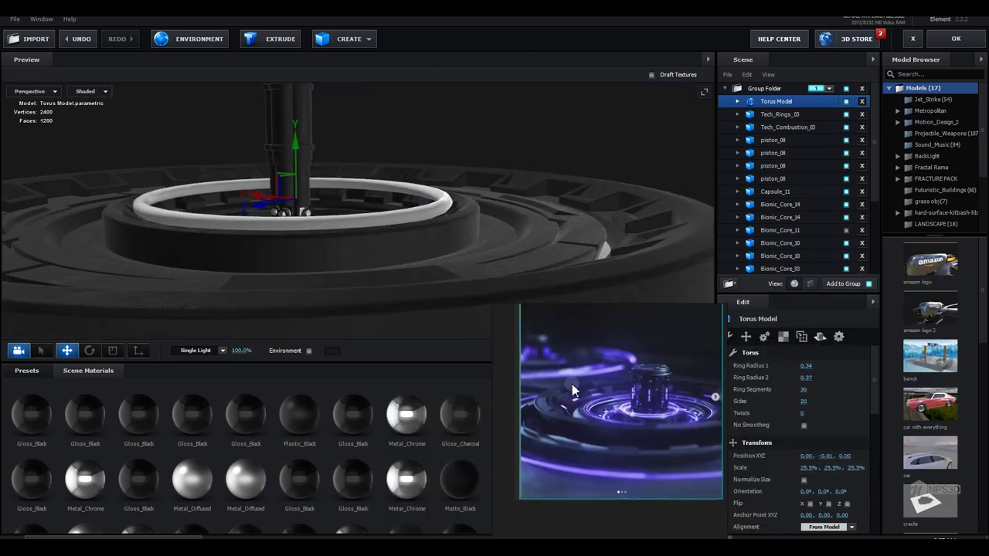
# Load Custom Layer 1 as the torus material's Illumination texture.
pyautogui.click(827, 362)
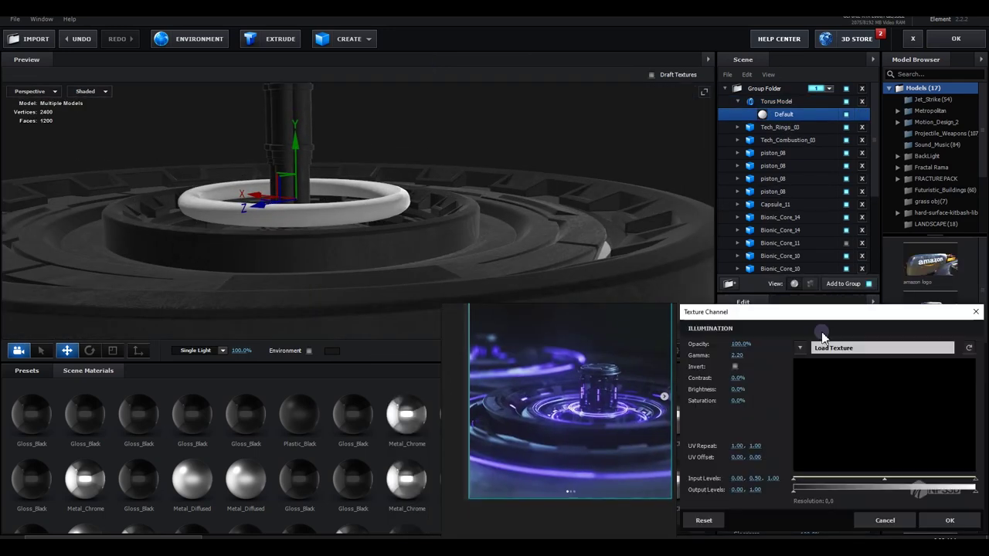
pyautogui.click(945, 515)
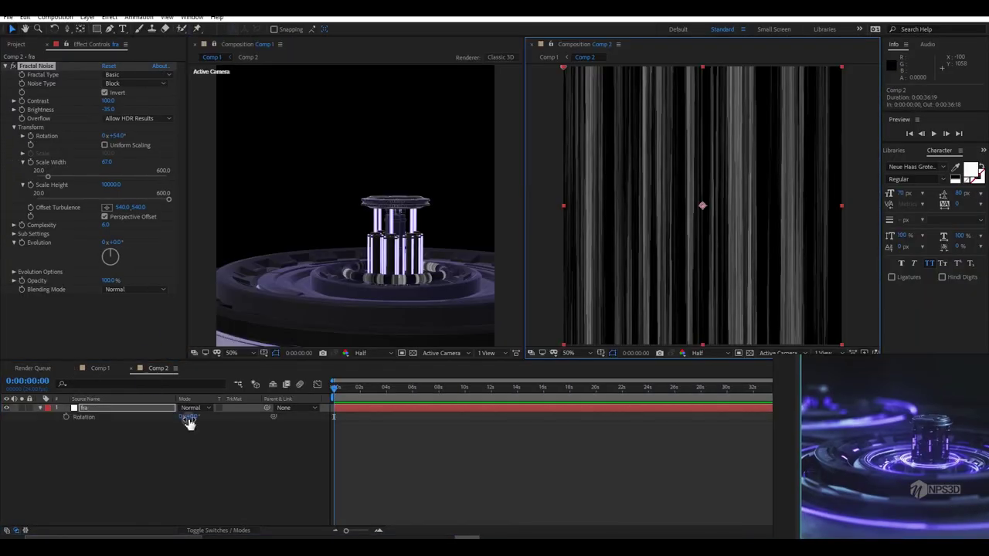
# Rotate the noise layer 90 degrees, then reopen the scene and set the torus material's blend mode.
pyautogui.rightClick(188, 420)
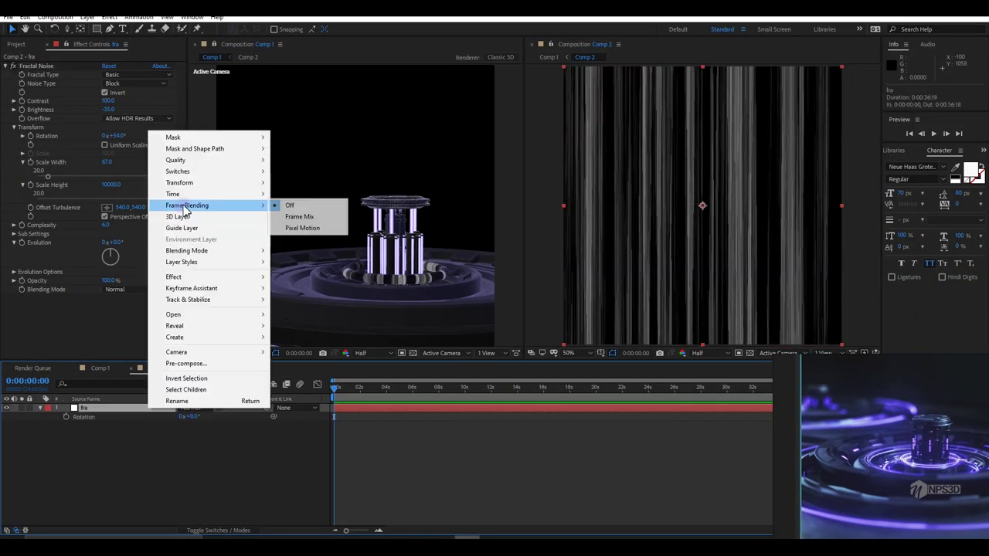
pyautogui.click(301, 283)
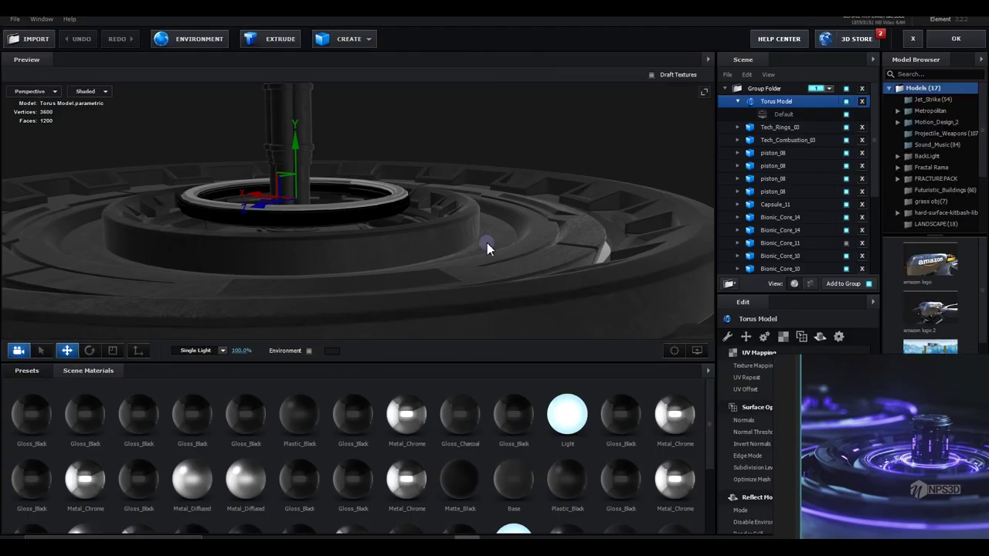
pyautogui.scroll(5, 811, 425)
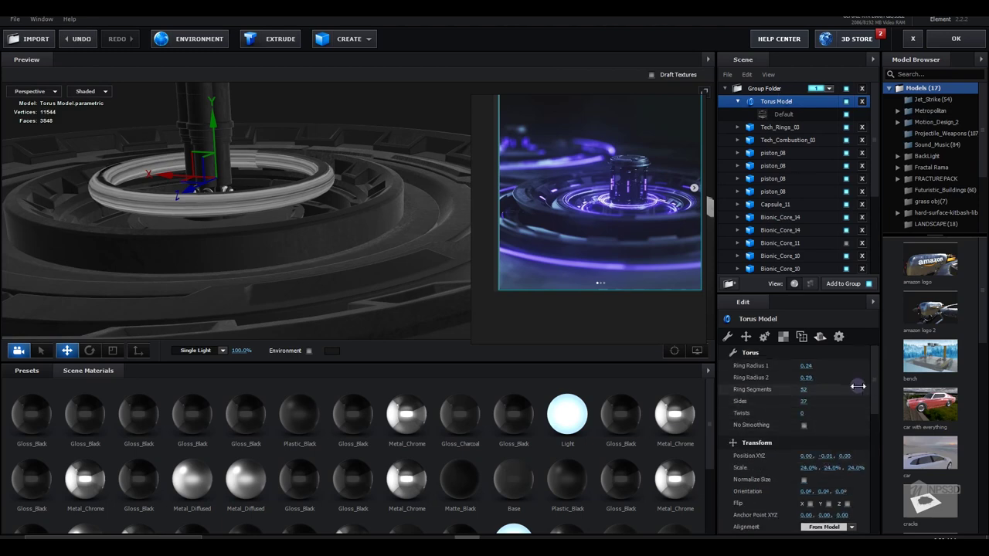
pyautogui.scroll(3, 805, 439)
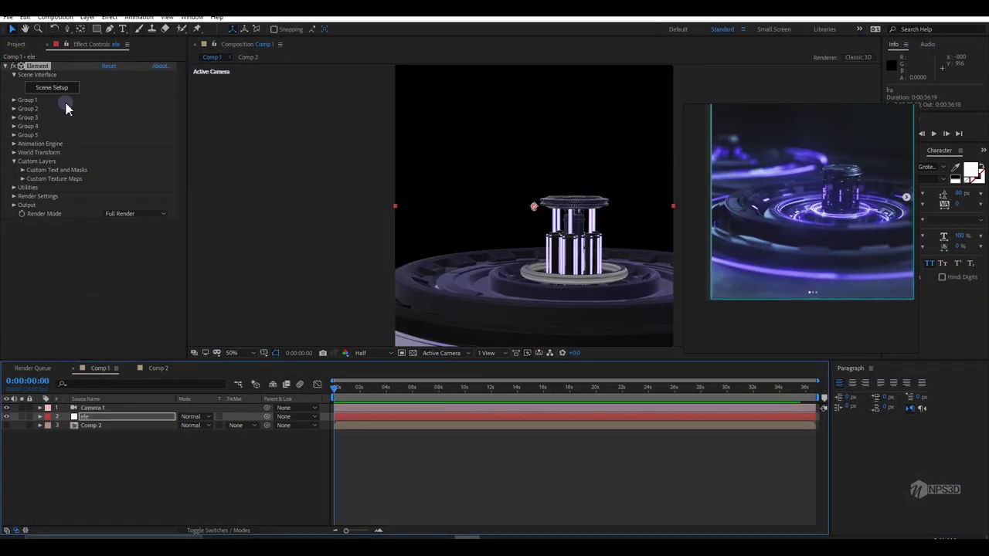
pyautogui.click(70, 89)
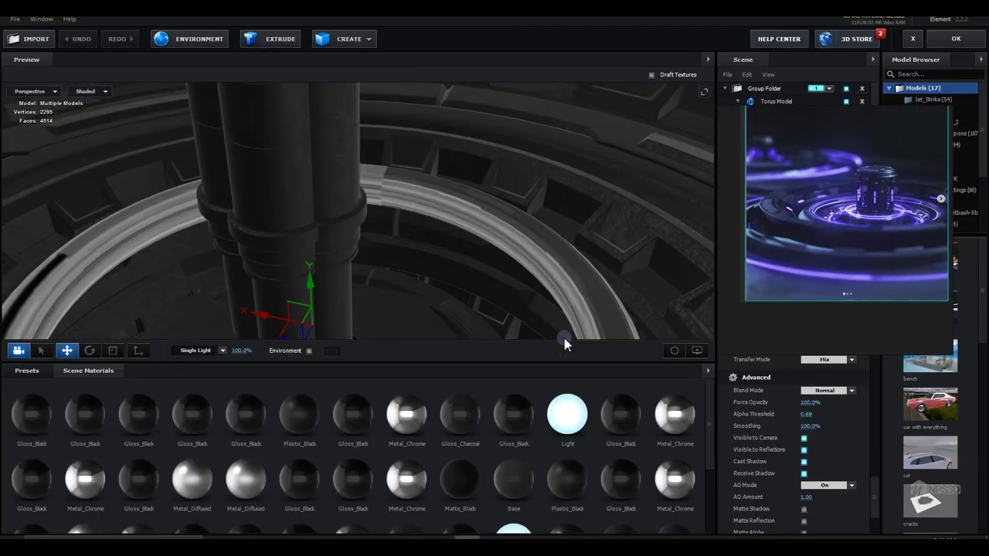
pyautogui.click(830, 391)
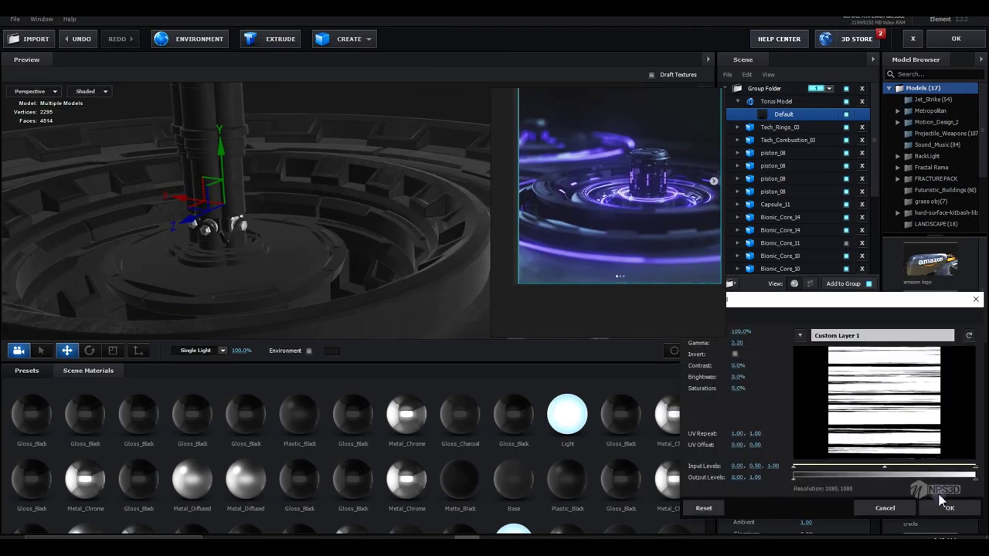
# Give the torus rings' Default material a purple 8172F7 diffuse colour.
pyautogui.scroll(-10, 830, 441)
pyautogui.click(825, 367)
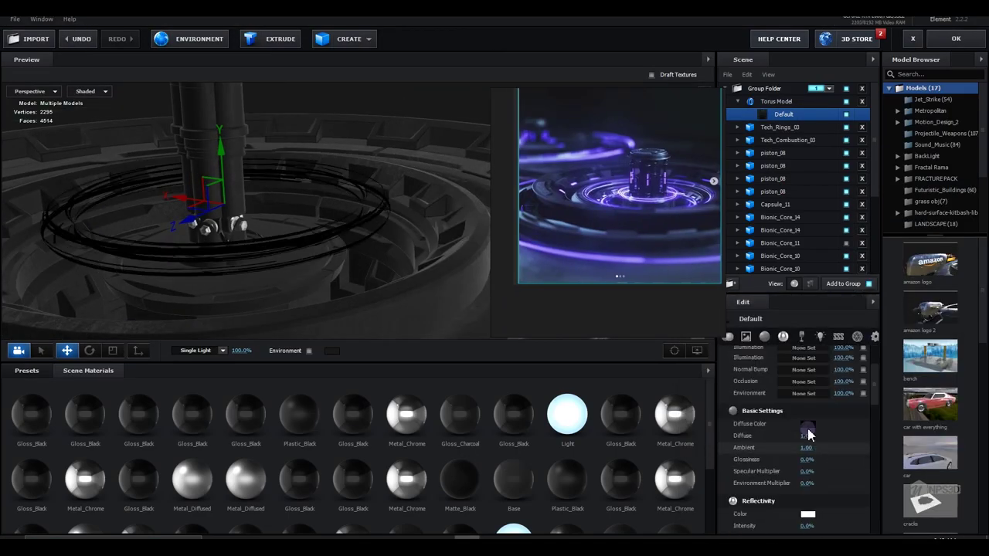
pyautogui.scroll(3, 809, 435)
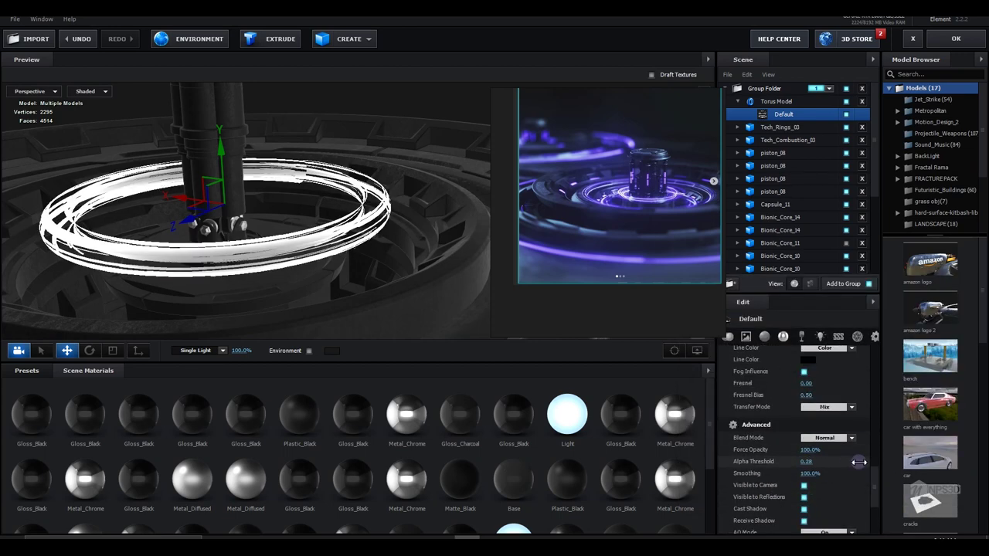
pyautogui.scroll(-1, 331, 490)
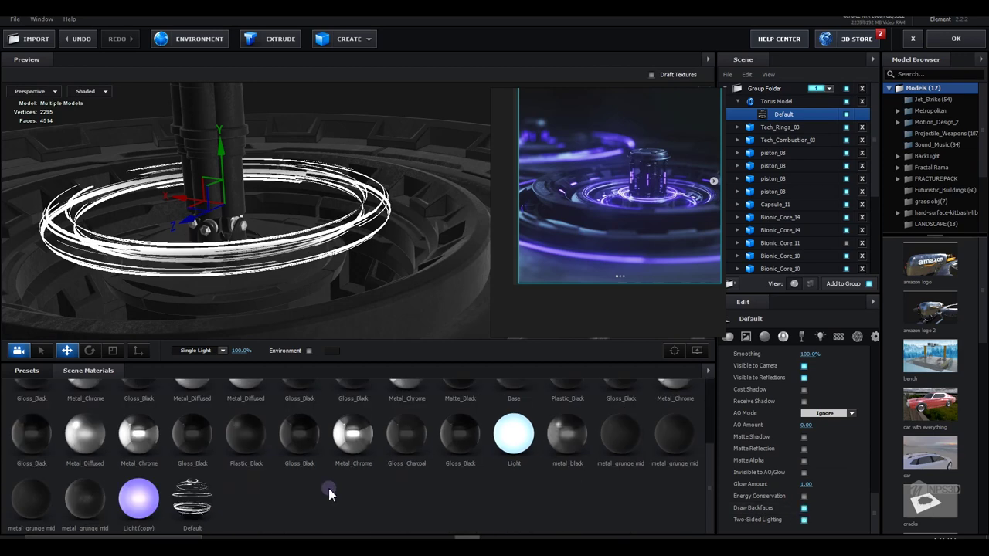
pyautogui.click(193, 502)
pyautogui.click(808, 375)
pyautogui.click(808, 323)
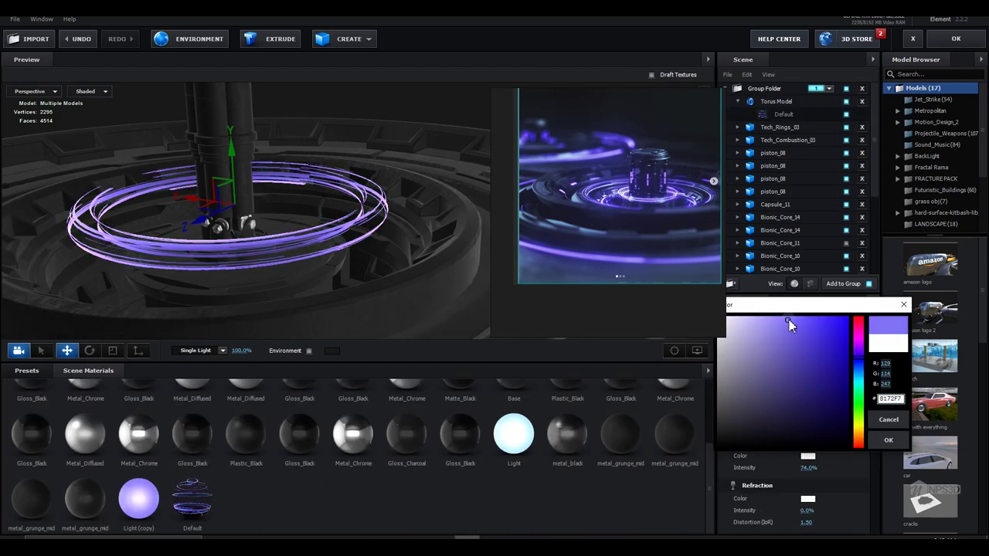
pyautogui.click(889, 439)
pyautogui.scroll(-3, 803, 475)
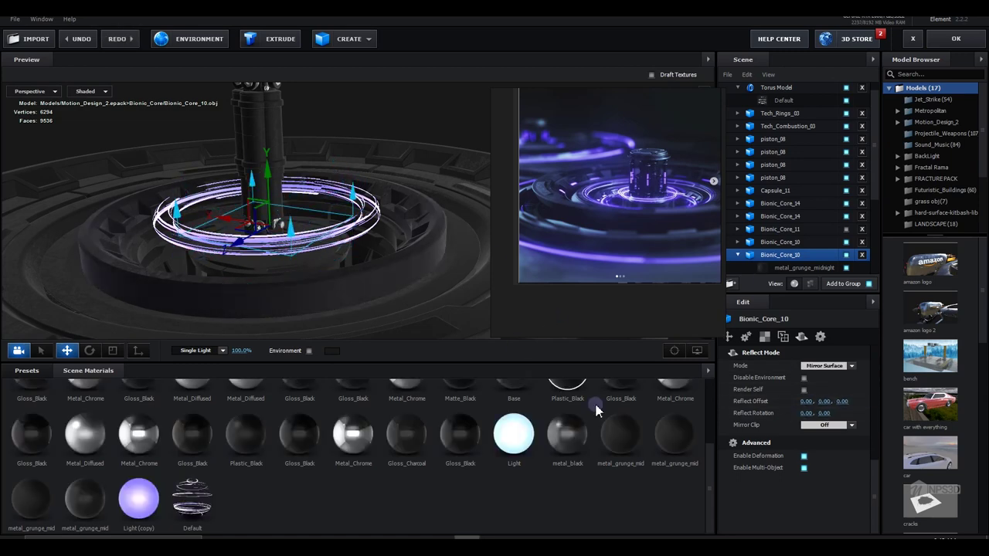
# Select Bionic_Core_10 for Spherical reflections, then reposition Parallel Light 1.
pyautogui.click(401, 330)
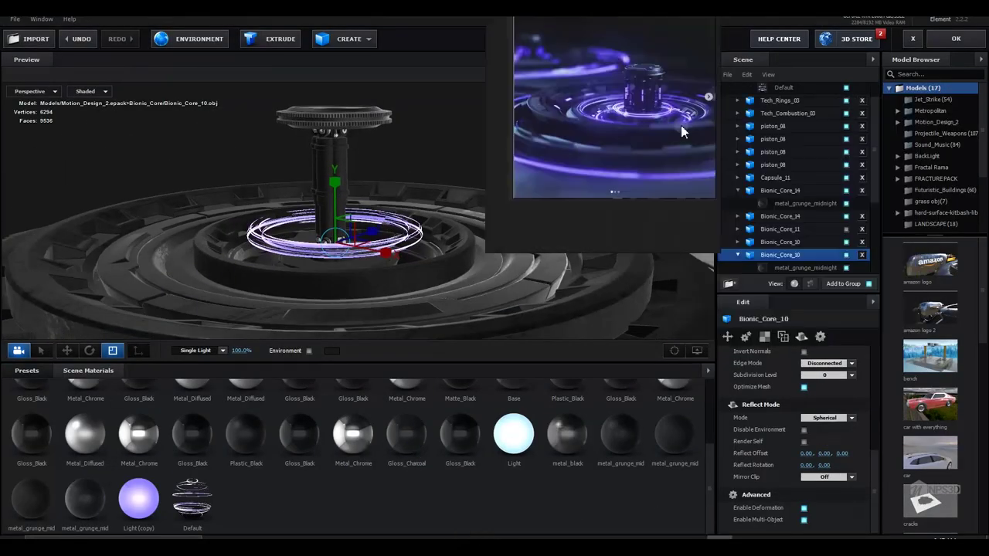
pyautogui.moveTo(680, 126); pyautogui.dragTo(452, 303)
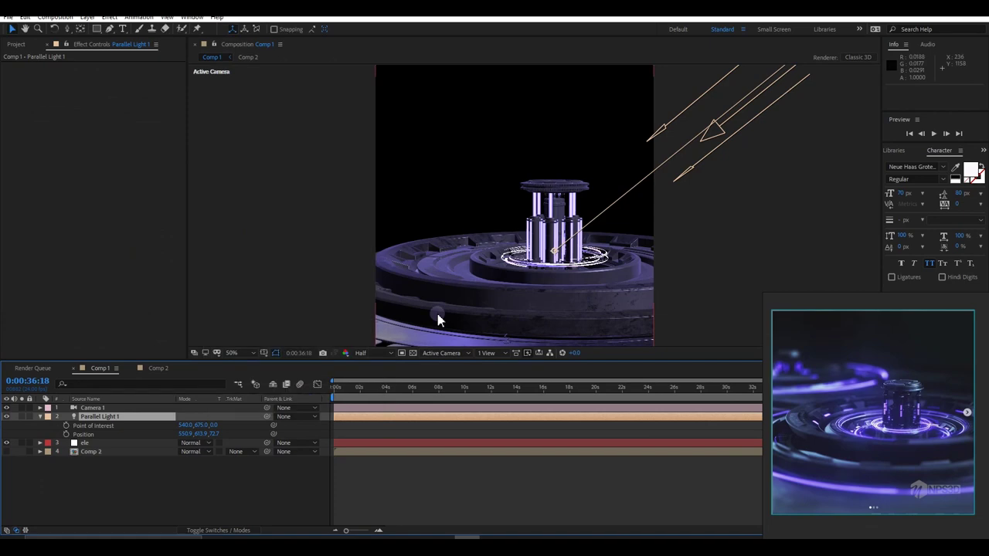
pyautogui.press(',')
pyautogui.moveTo(657, 165)
pyautogui.mouseDown()
pyautogui.moveTo(610, 174)
pyautogui.moveTo(695, 132)
pyautogui.mouseUp()
# Set the ele layer's ambient occlusion mode to Ray-Traced.
pyautogui.press('.')
pyautogui.click(85, 443)
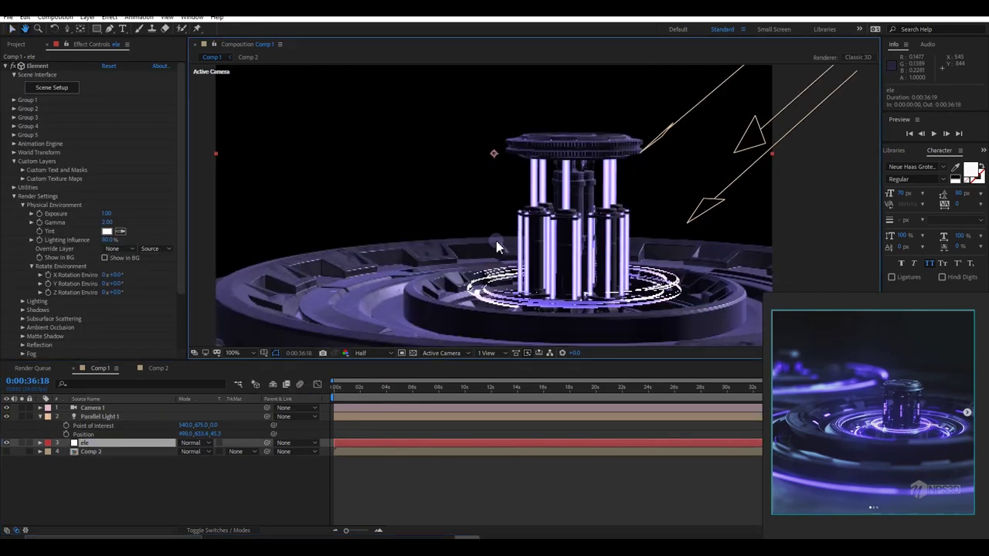
pyautogui.click(133, 240)
pyautogui.click(133, 263)
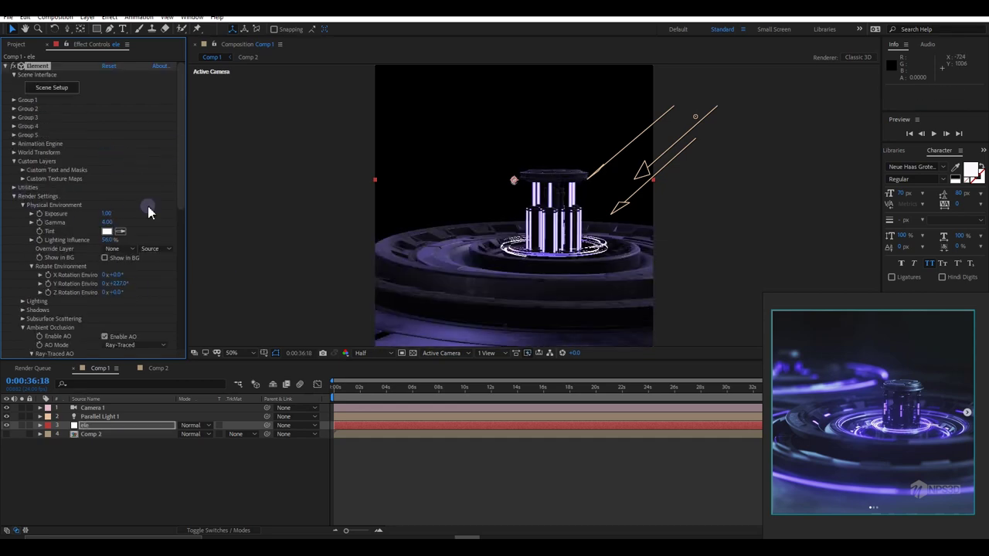
# Undo an accidental light aim change and reopen the ele layer's Element 3D scene setup.
pyautogui.moveTo(513, 180); pyautogui.dragTo(599, 244)
pyautogui.hotkey('ctrl', 'z')
pyautogui.click(104, 426)
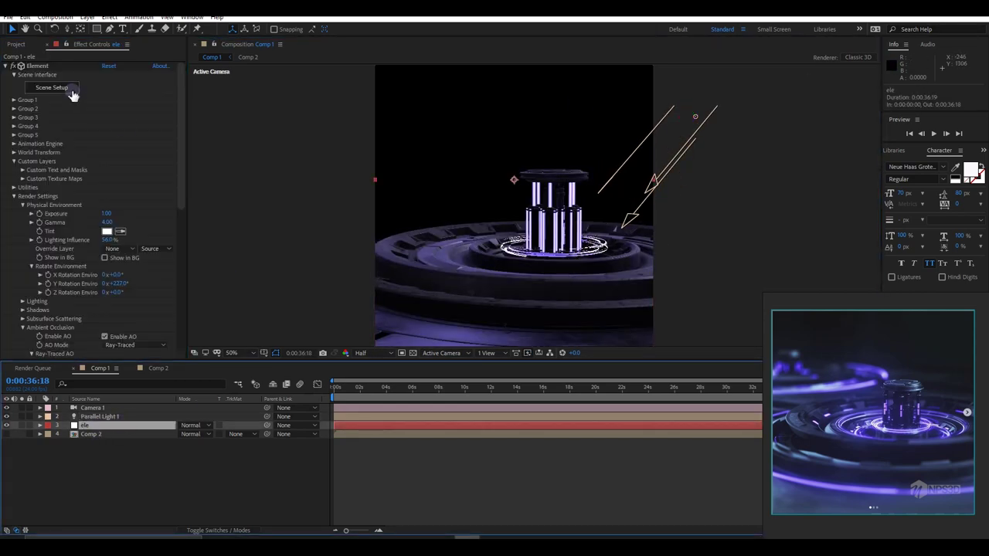
pyautogui.click(51, 87)
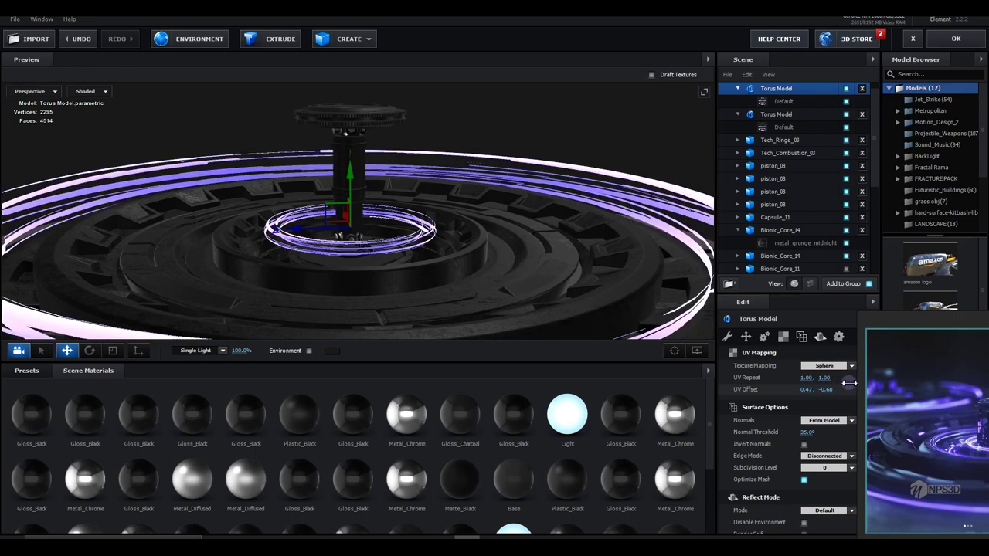
# Bring up the Torus shape parameters to widen the duplicated ring around the platform edge.
pyautogui.click(765, 89)
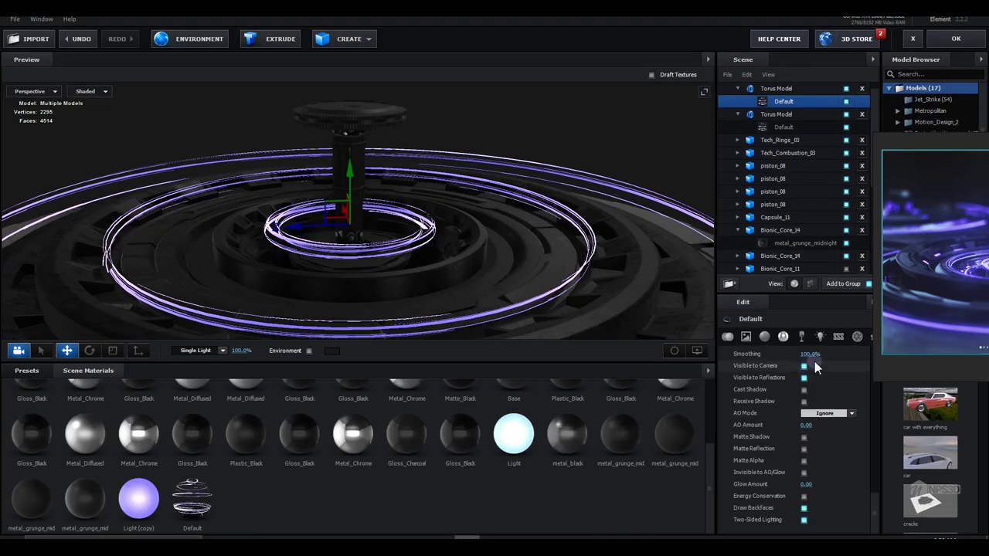
pyautogui.scroll(3, 814, 364)
pyautogui.scroll(3, 814, 418)
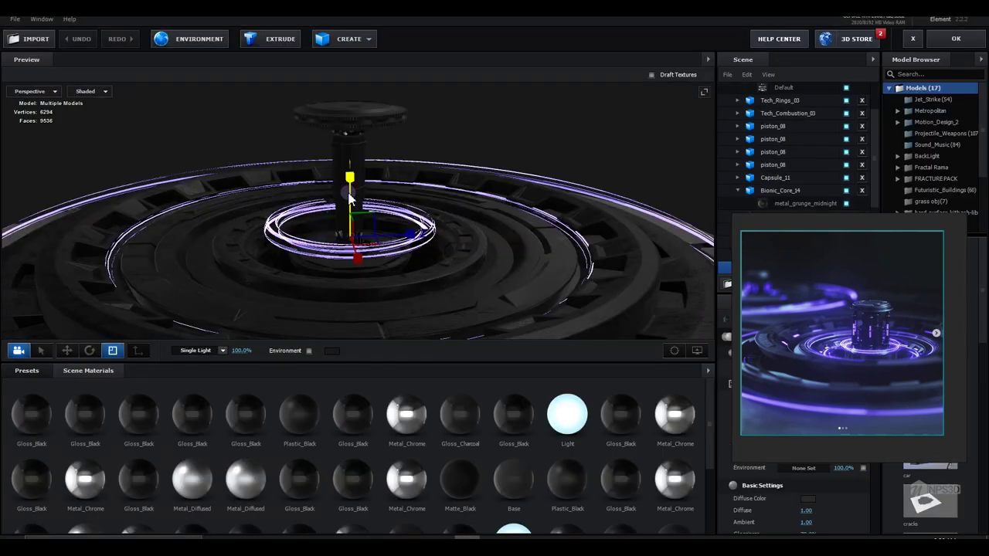
# Turn Parallel Light 1 into a blue point light at 1000% intensity and duplicate it.
pyautogui.scroll(-1, 520, 481)
pyautogui.click(807, 498)
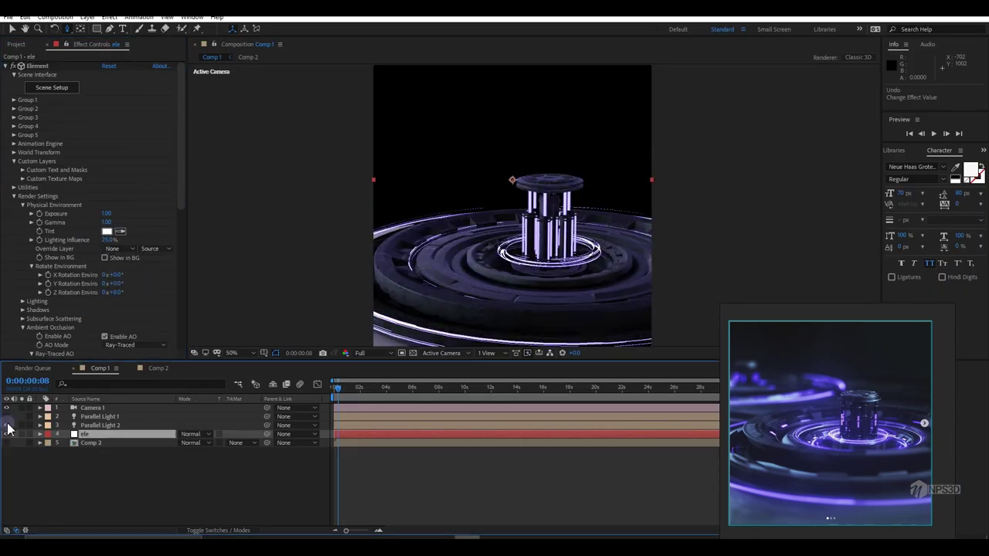
pyautogui.click(99, 416)
pyautogui.press('p')
pyautogui.doubleClick(334, 419)
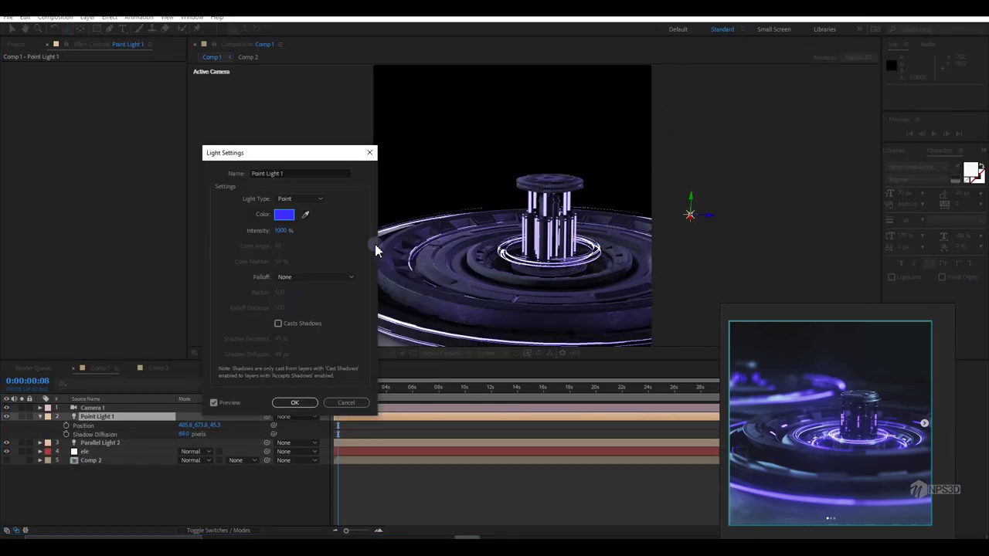
pyautogui.press('Return')
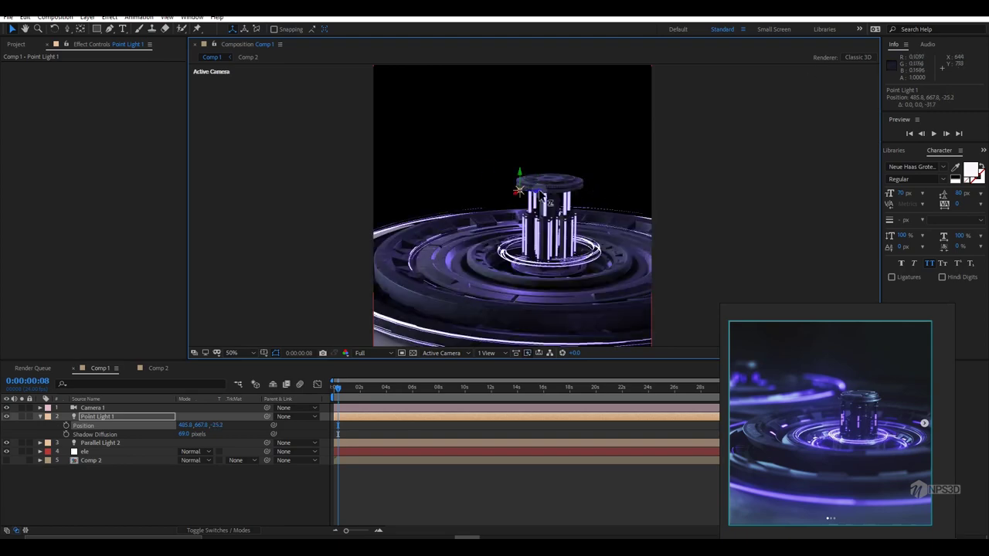
pyautogui.hotkey('ctrl', 'd')
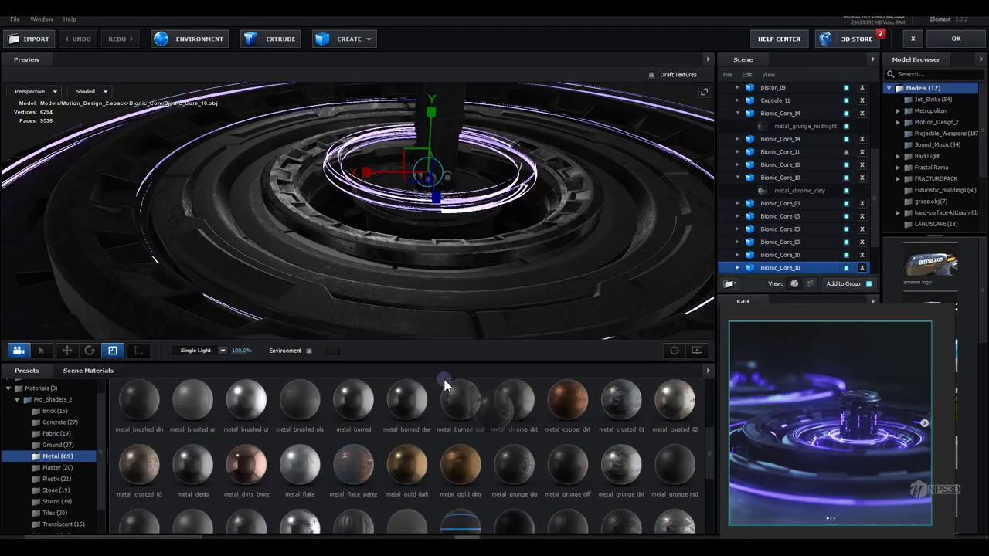
# Show the scene's materials to apply metal_scatter_box to Bionic_Core_14.
pyautogui.scroll(-5, 562, 398)
pyautogui.moveTo(495, 255); pyautogui.dragTo(453, 271)
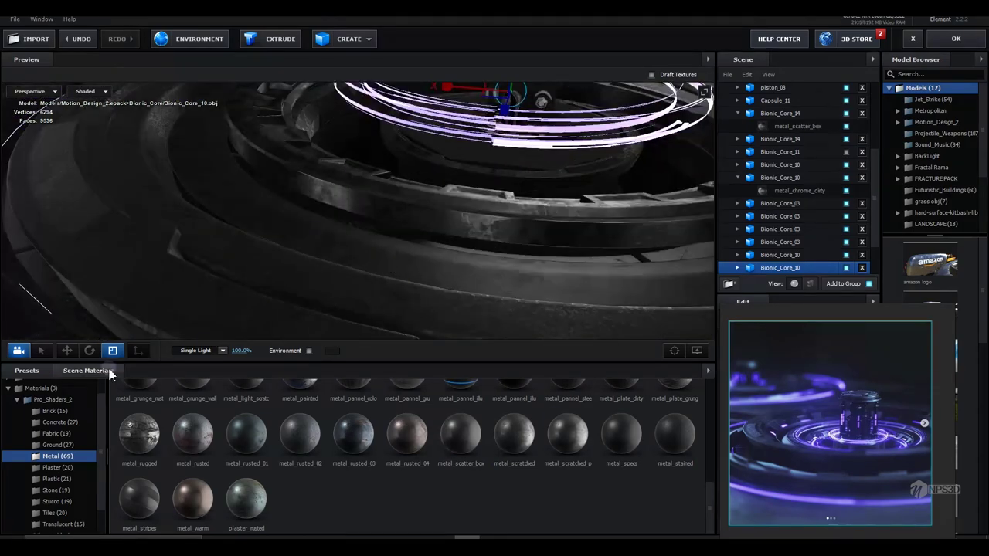
pyautogui.click(100, 370)
pyautogui.moveTo(136, 280); pyautogui.dragTo(324, 232)
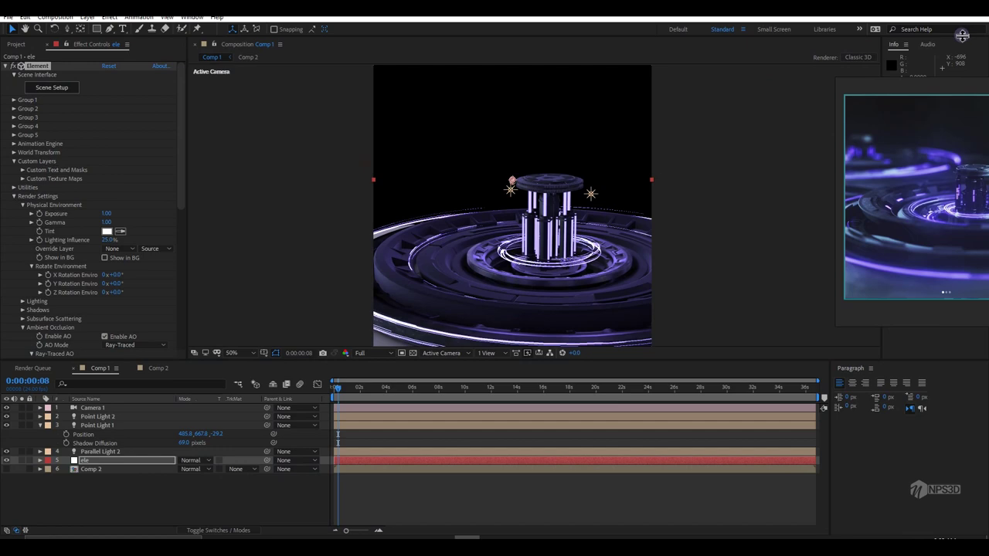
# Set the camera's iris shape to Pentagon.
pyautogui.scroll(-5, 122, 303)
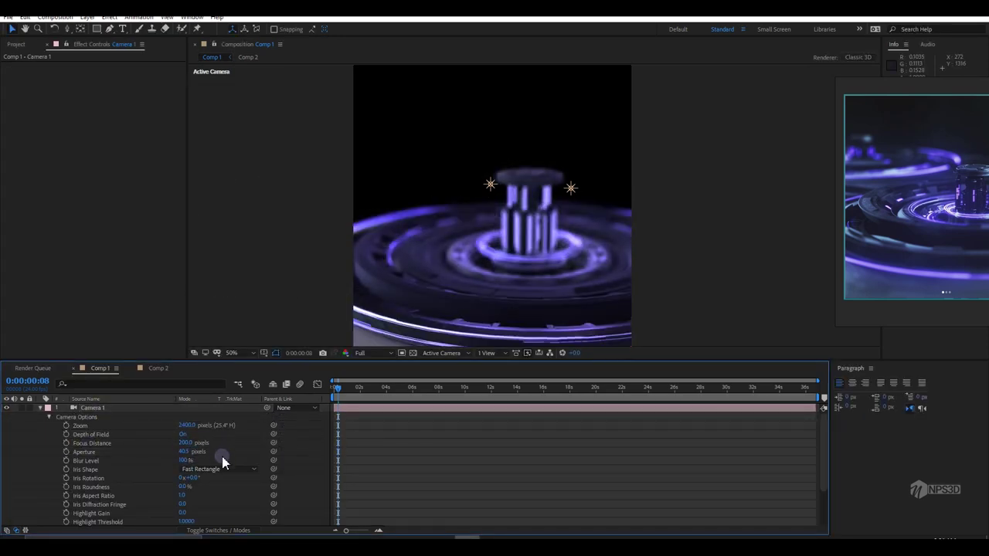
pyautogui.click(216, 469)
pyautogui.click(196, 461)
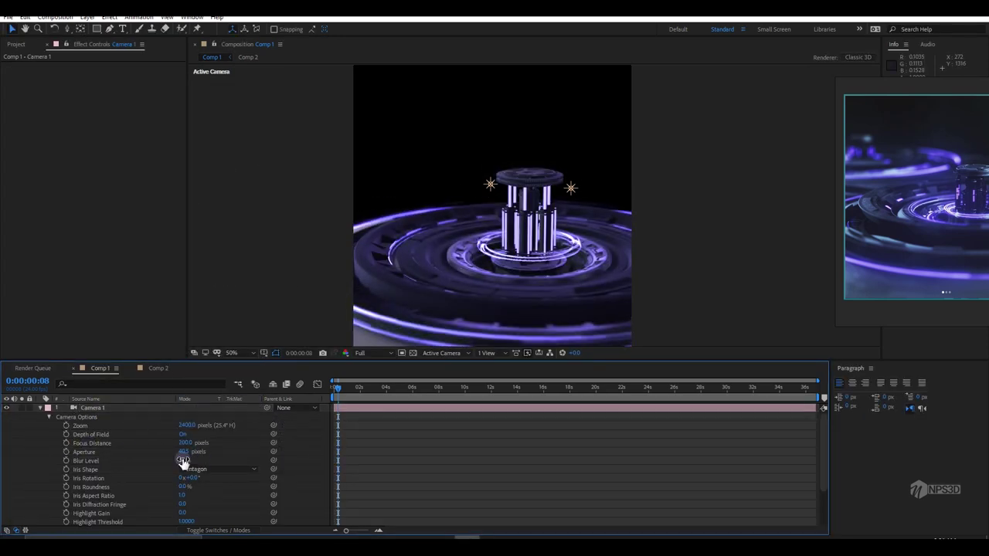
# Set the duplicate ele layer's output to show only the Illumination pass.
pyautogui.click(87, 444)
pyautogui.click(138, 214)
pyautogui.click(135, 338)
# Add an Optical Glow through the effect search and set its Falloff to 100.
pyautogui.click(137, 213)
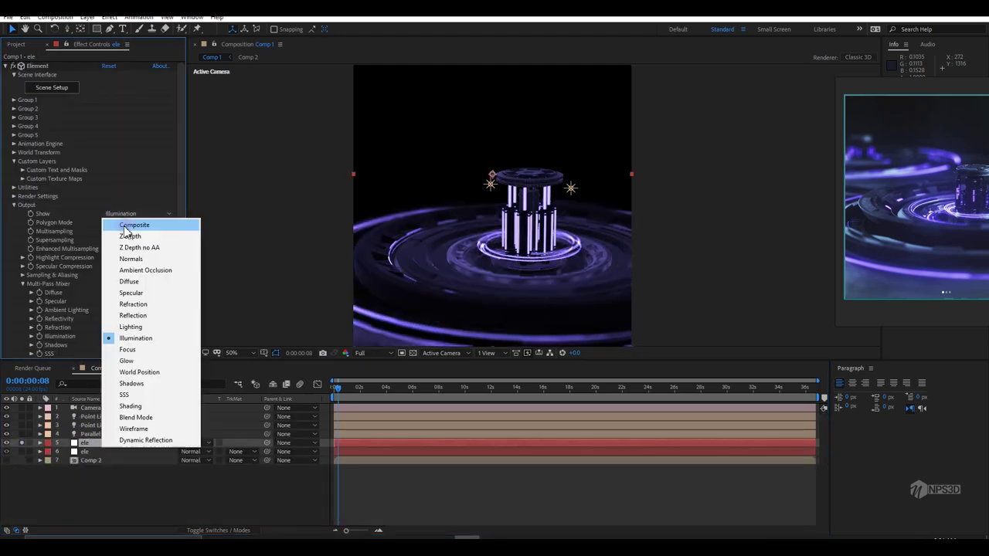
pyautogui.click(127, 226)
pyautogui.hotkey('ctrl', 'space')
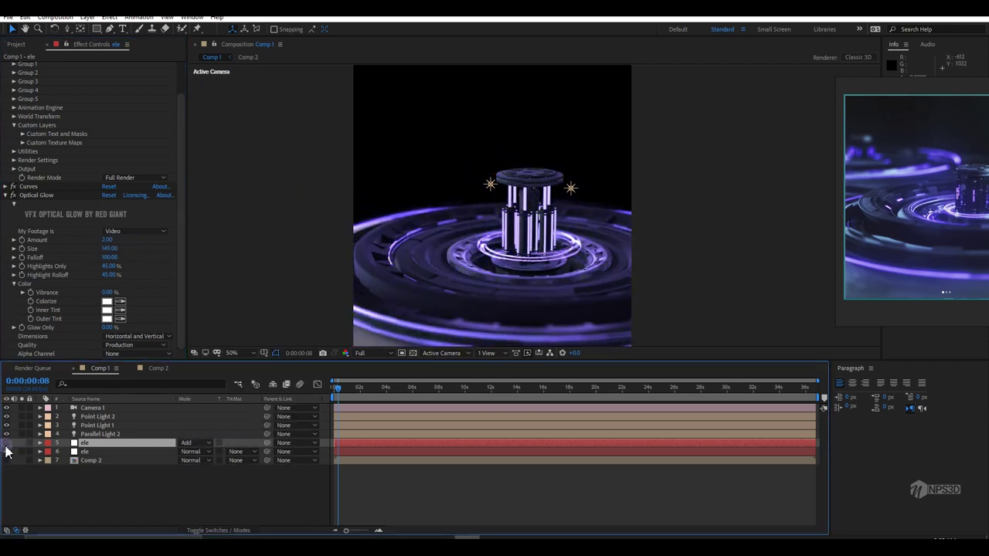
pyautogui.click(6, 452)
pyautogui.click(109, 258)
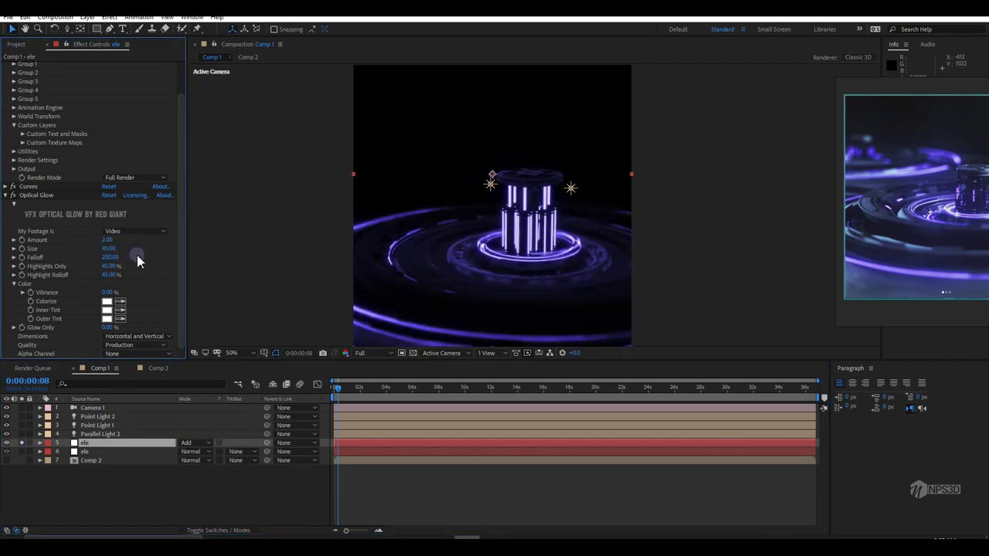
pyautogui.write('100')
pyautogui.press('Return')
# Re-enable the Optical Glow, unhide the lower ele layer, and delete the extra layer.
pyautogui.click(13, 195)
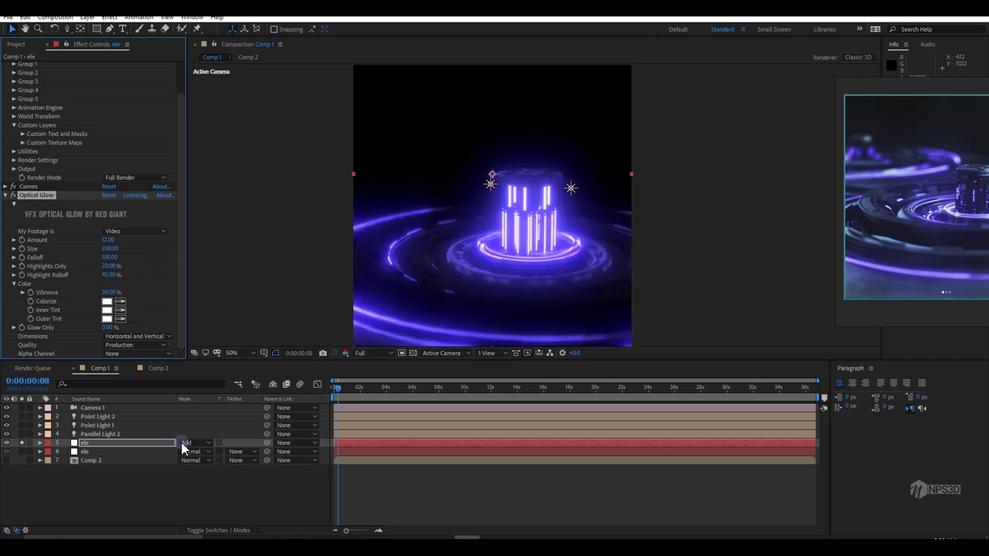
pyautogui.click(116, 451)
pyautogui.click(6, 452)
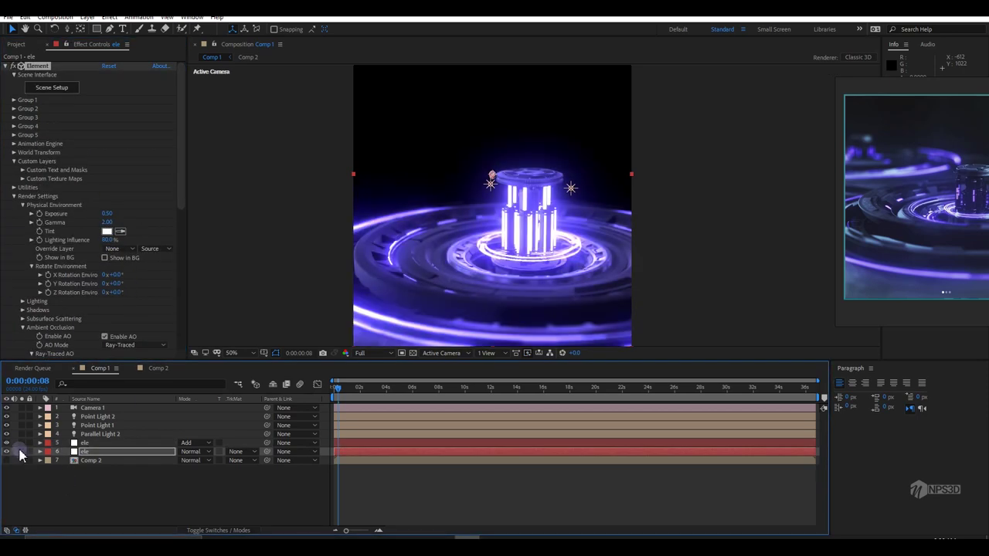
pyautogui.click(116, 443)
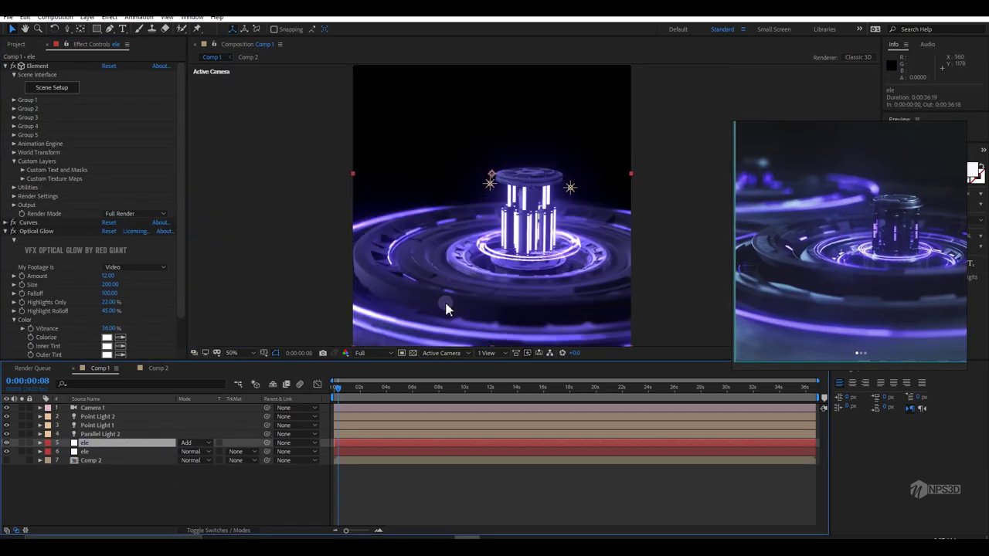
pyautogui.click(101, 455)
pyautogui.press('Delete')
# Orbit and zoom the view to inspect Parallel Light 2's position.
pyautogui.press('c')
pyautogui.moveTo(481, 274); pyautogui.dragTo(502, 278)
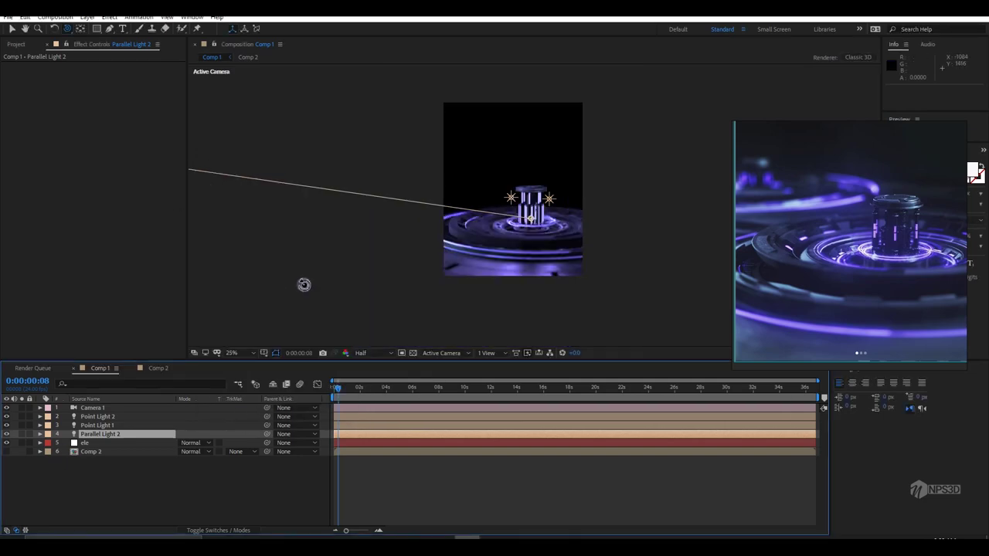
pyautogui.press('.')
pyautogui.press('p')
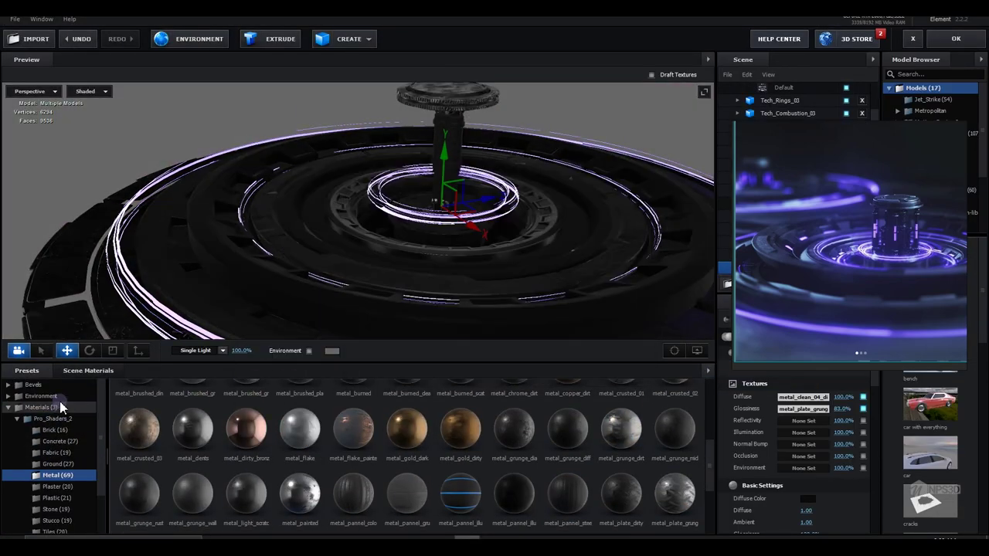
# Apply BackLight_2K_12 from the BackLight_2K presets as the environment map.
pyautogui.click(65, 417)
pyautogui.doubleClick(263, 421)
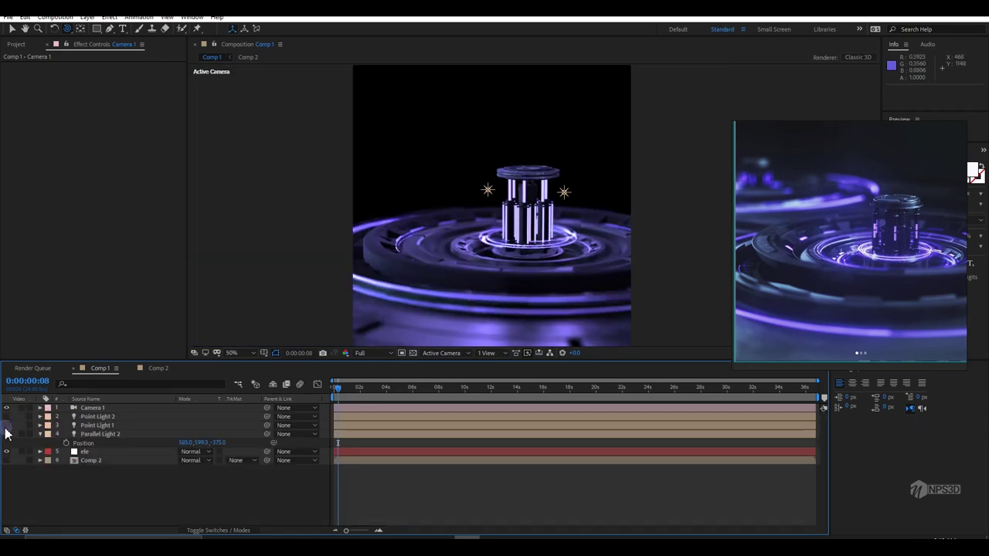
# Set the ele layer's Multi-Pass Mixer Diffuse to 2.00 and Illumination to 3.00.
pyautogui.click(62, 89)
pyautogui.click(957, 35)
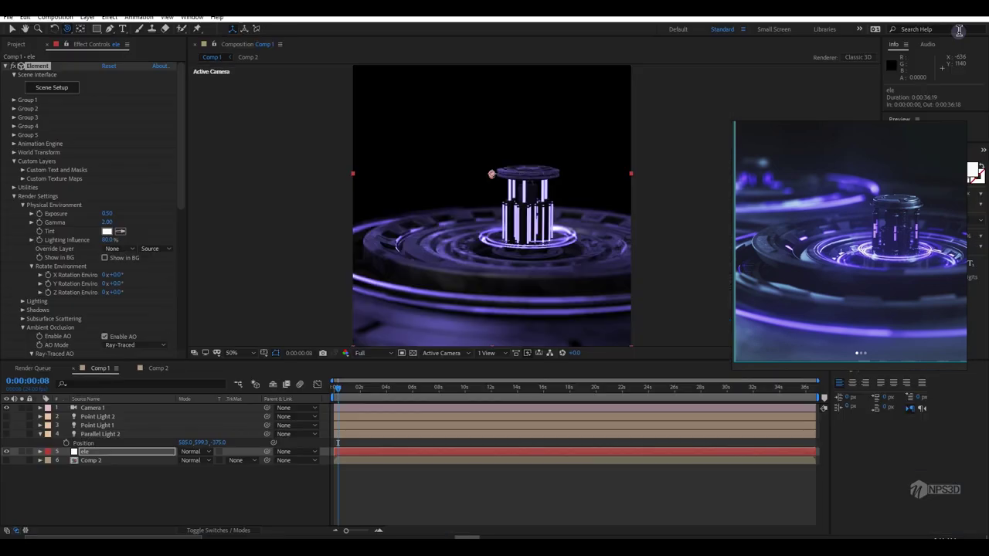
pyautogui.scroll(-10, 110, 231)
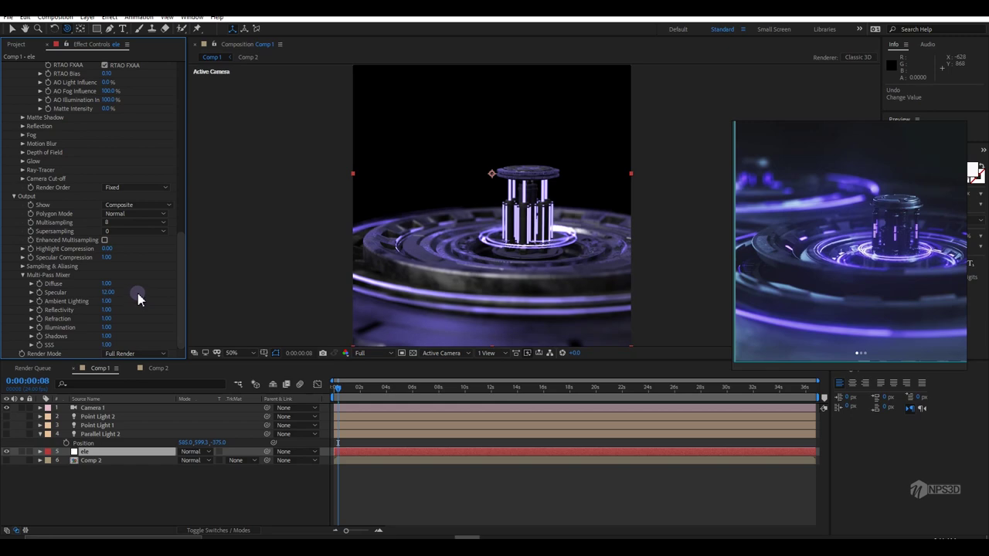
pyautogui.click(108, 301)
pyautogui.moveTo(116, 324); pyautogui.dragTo(124, 324)
pyautogui.moveTo(108, 283); pyautogui.dragTo(127, 291)
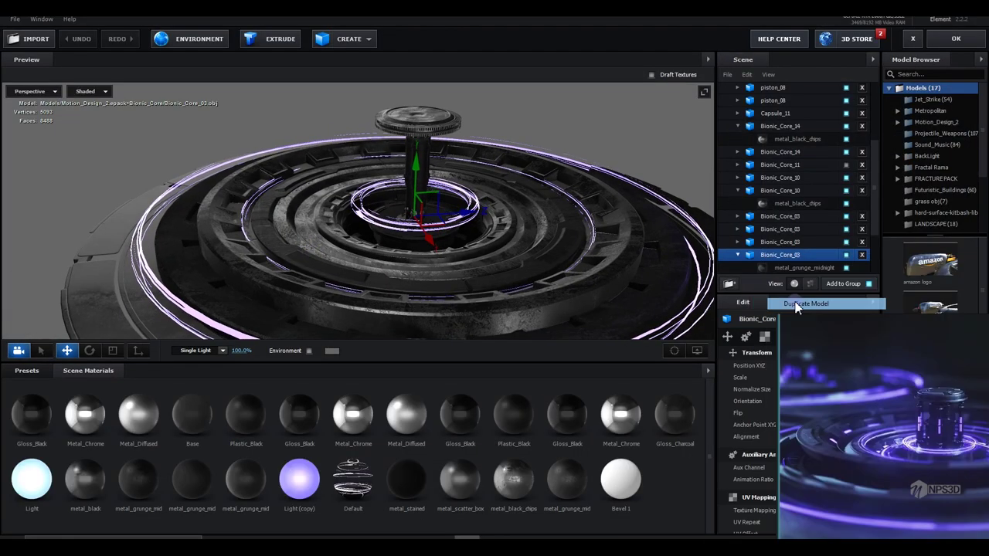
# Duplicate the Bionic_Core ring model and open the new Bionic_Core_10 copy's reflection settings.
pyautogui.click(418, 202)
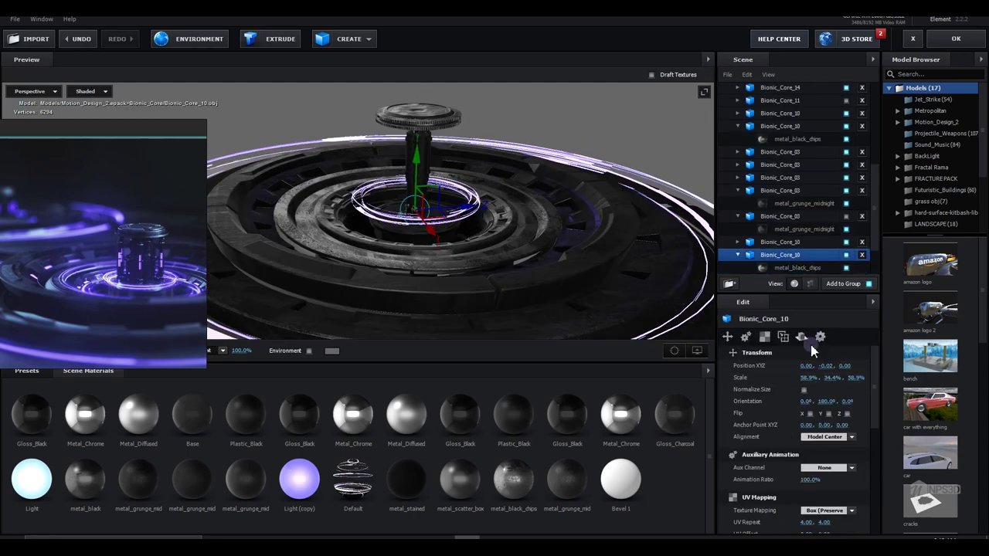
pyautogui.click(801, 338)
pyautogui.click(847, 243)
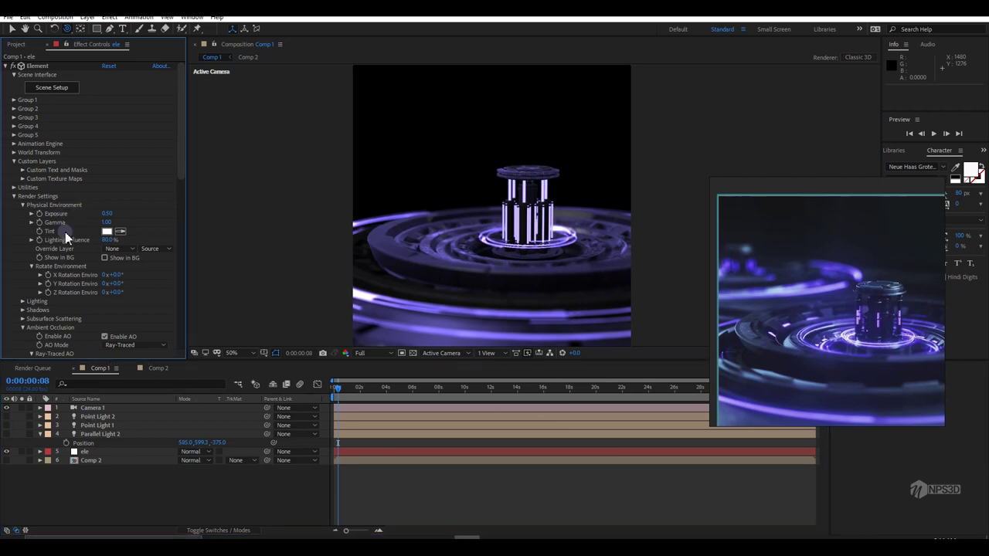
# Add a second camera, Camera 2, and a new Adjustment Layer to Comp 1.
pyautogui.scroll(-5, 155, 232)
pyautogui.rightClick(112, 408)
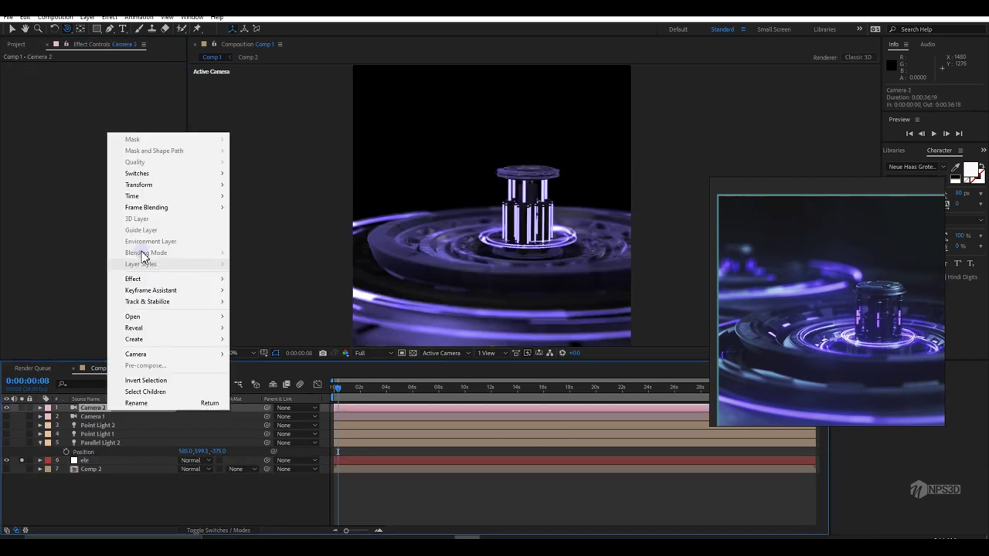
pyautogui.click(322, 398)
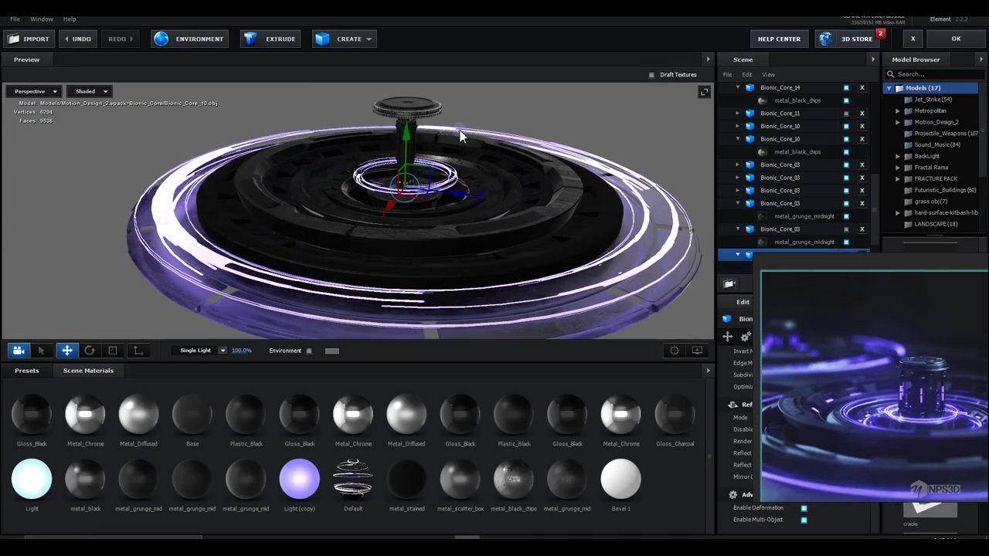
pyautogui.click(962, 40)
pyautogui.rightClick(44, 376)
pyautogui.click(247, 457)
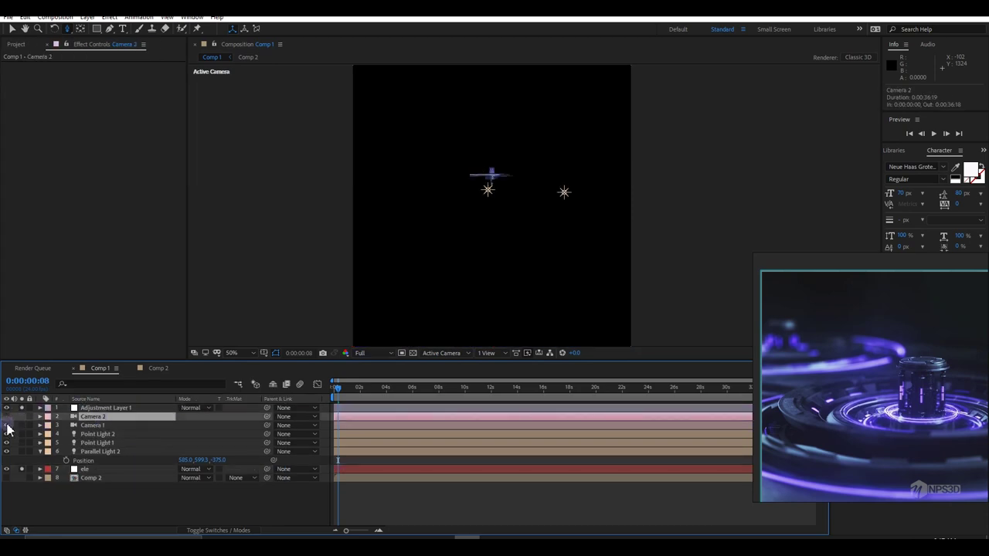
# Duplicate the ele layer, set the copy to Add mode, and lower opacity to 67%.
pyautogui.click(93, 469)
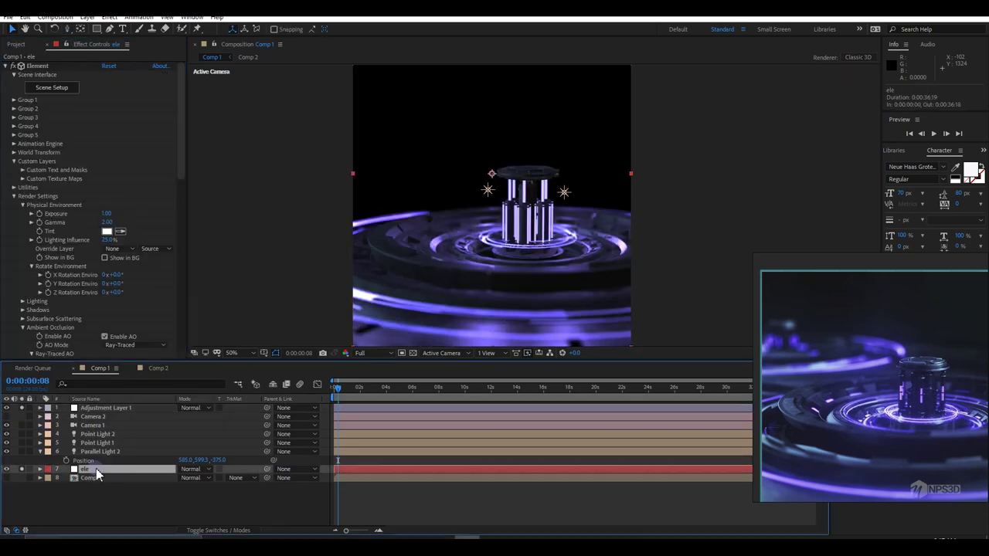
pyautogui.hotkey('ctrl', 'd')
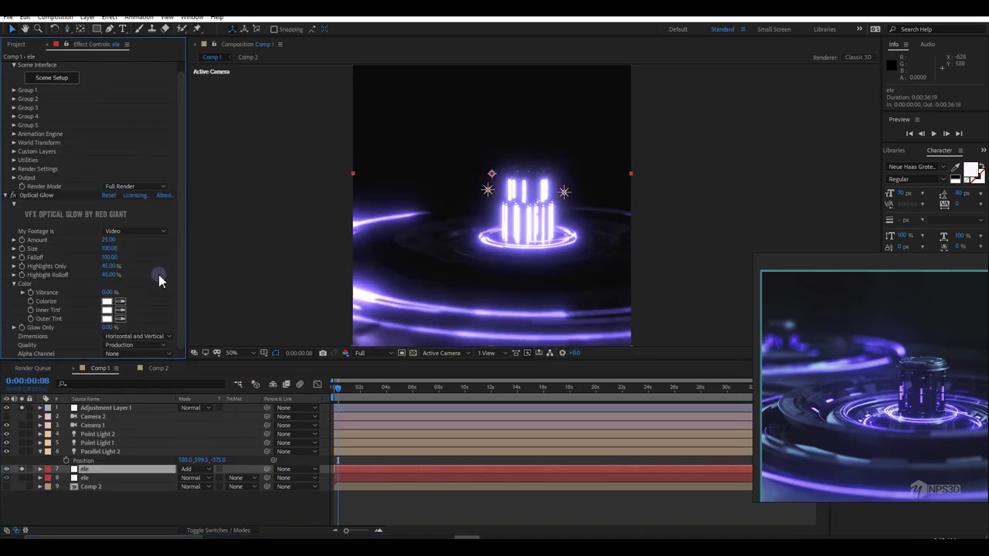
pyautogui.click(85, 487)
pyautogui.press('t')
pyautogui.moveTo(183, 495); pyautogui.dragTo(162, 496)
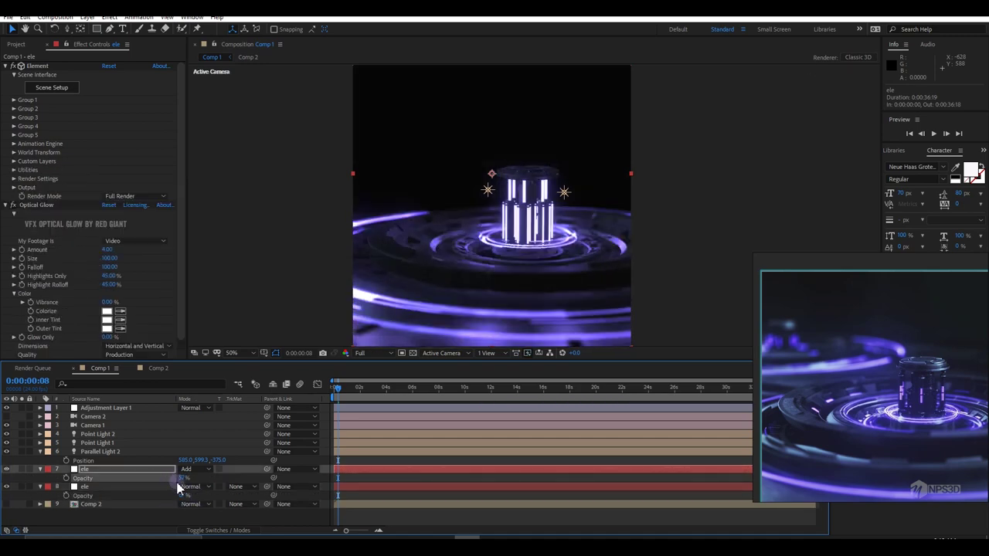
# Move Parallel Light 2 to a new position in the viewer.
pyautogui.click(100, 451)
pyautogui.moveTo(486, 189); pyautogui.dragTo(506, 204)
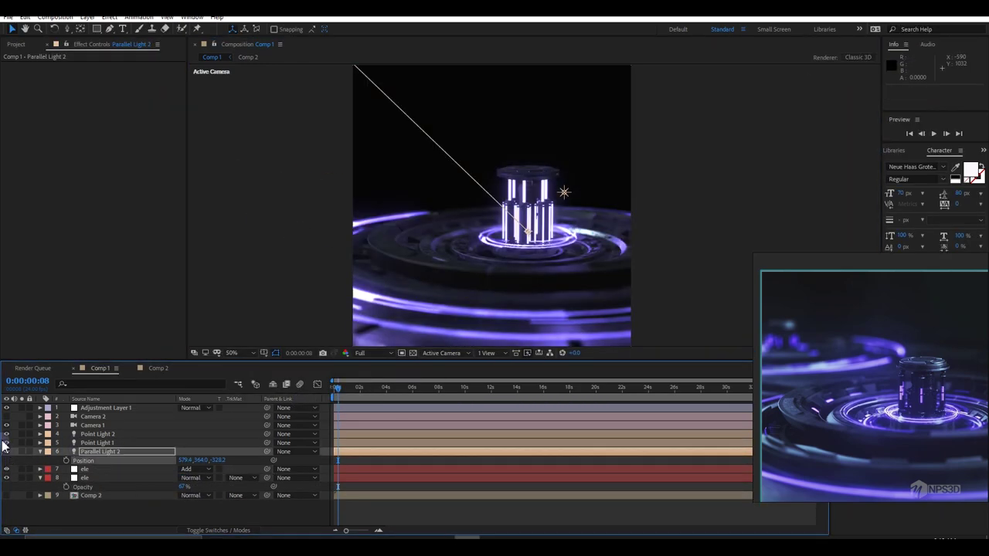
pyautogui.rightClick(100, 506)
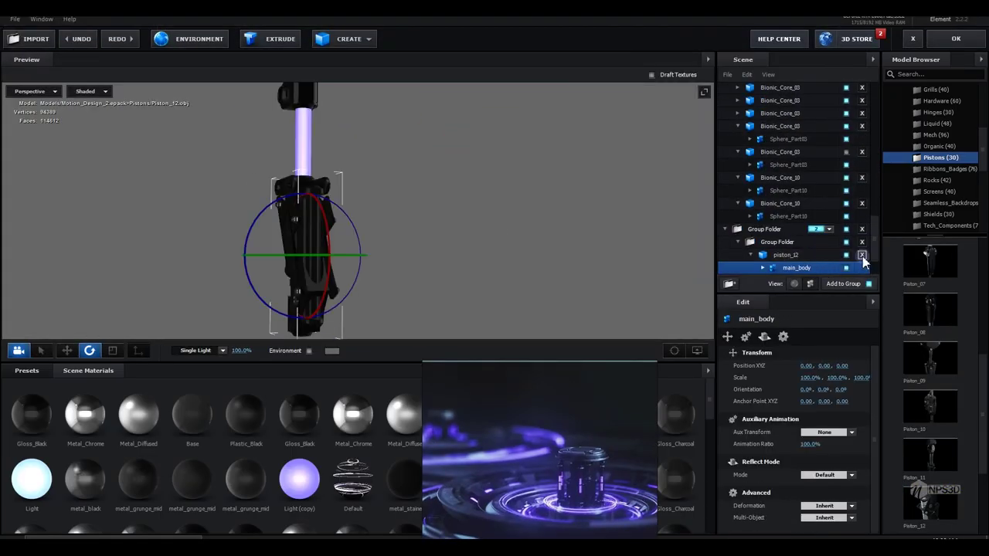
# Remove piston_12 and other unwanted pistons, then add more pistons including Piston_15.
pyautogui.click(862, 255)
pyautogui.click(930, 406)
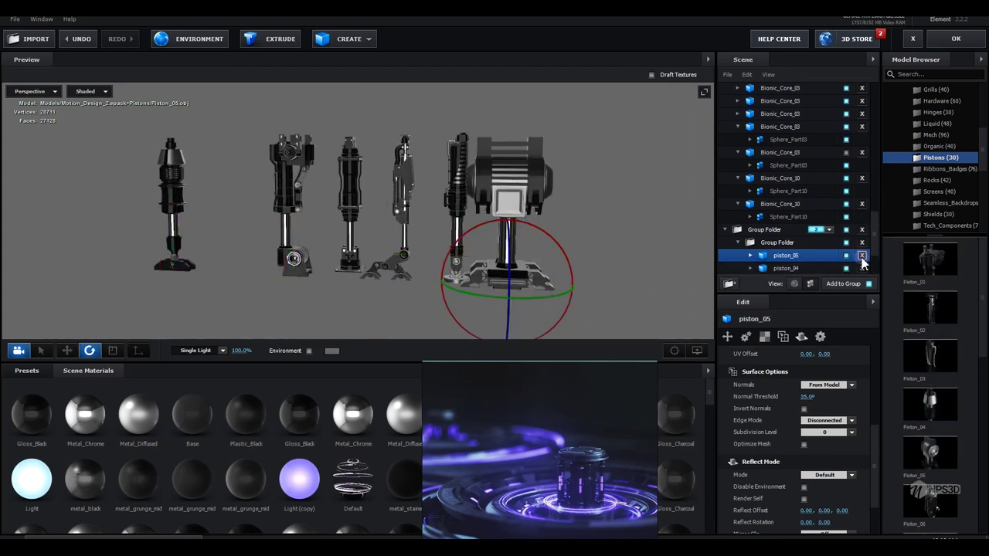
pyautogui.scroll(-3, 931, 387)
pyautogui.click(930, 429)
pyautogui.scroll(-3, 962, 484)
pyautogui.click(930, 406)
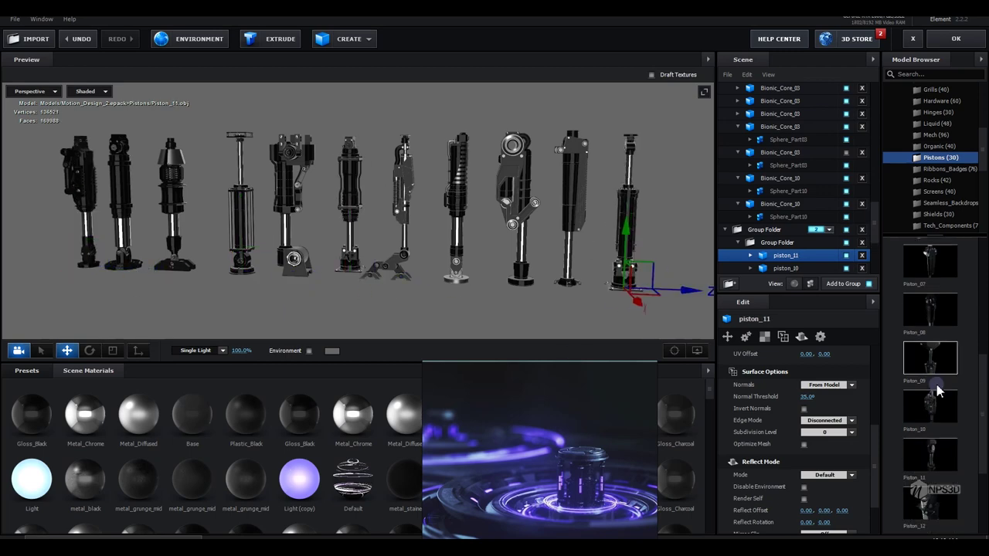
pyautogui.click(930, 502)
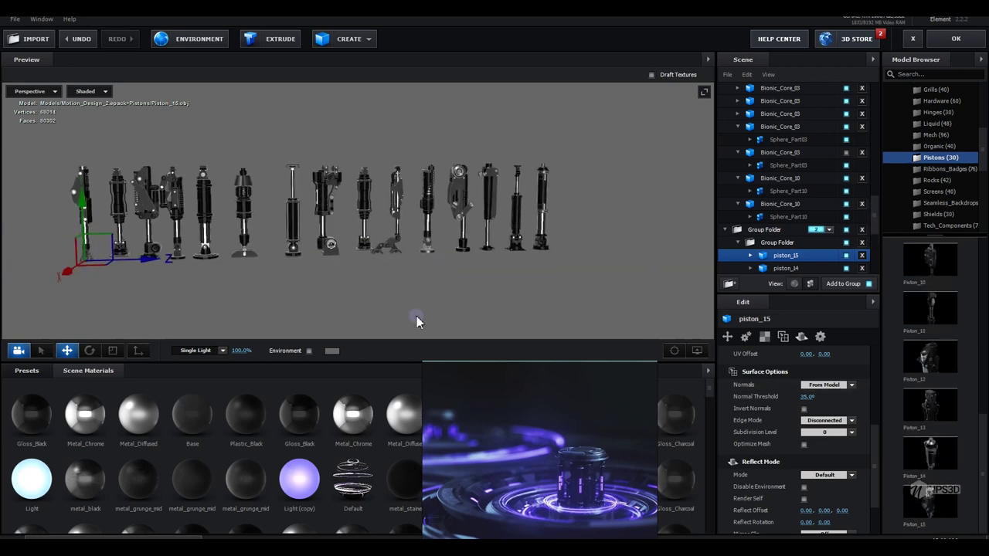
# Orbit around the pistons and delete piston_12 and the remaining extra pistons.
pyautogui.moveTo(434, 253); pyautogui.dragTo(278, 252)
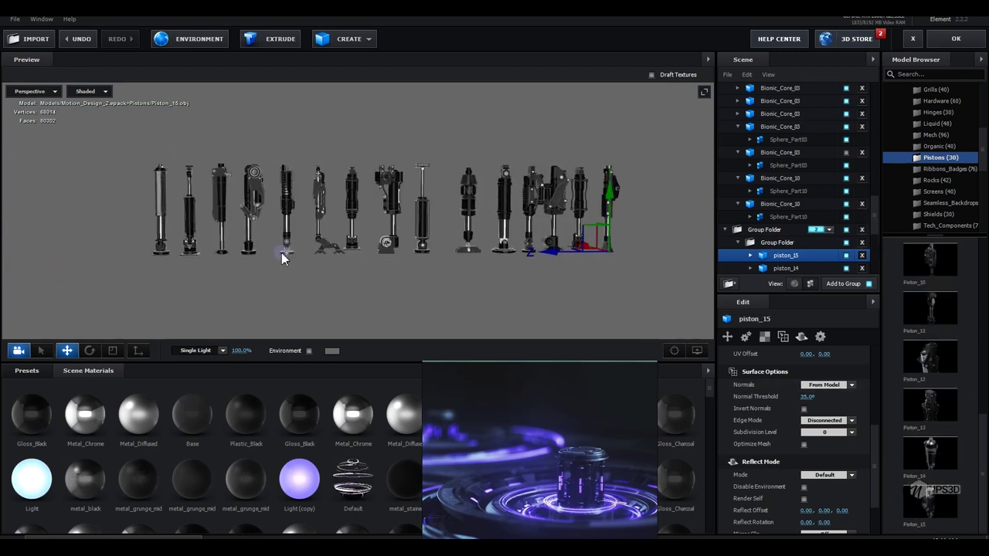
pyautogui.scroll(5, 446, 272)
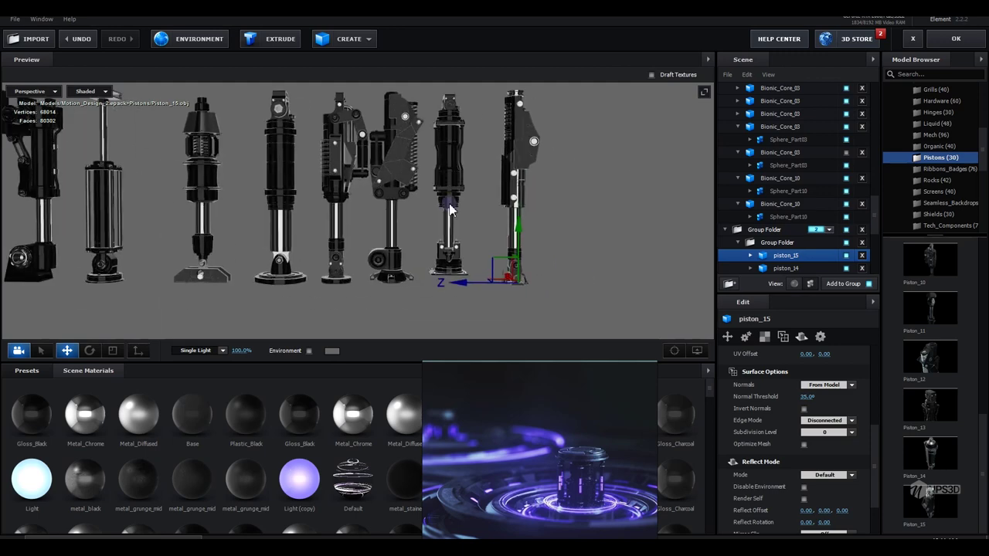
pyautogui.moveTo(347, 255); pyautogui.dragTo(476, 272)
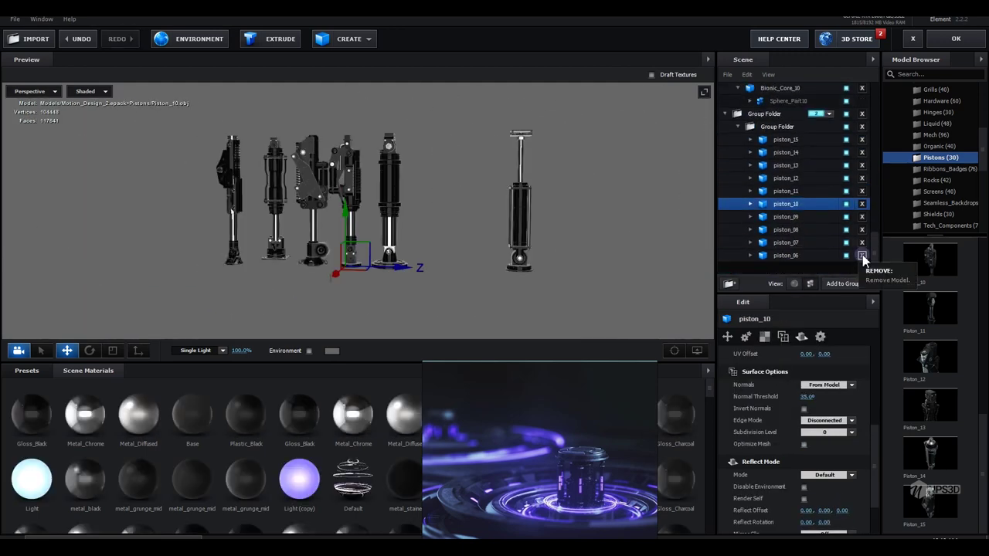
pyautogui.click(862, 255)
pyautogui.click(863, 242)
pyautogui.click(862, 243)
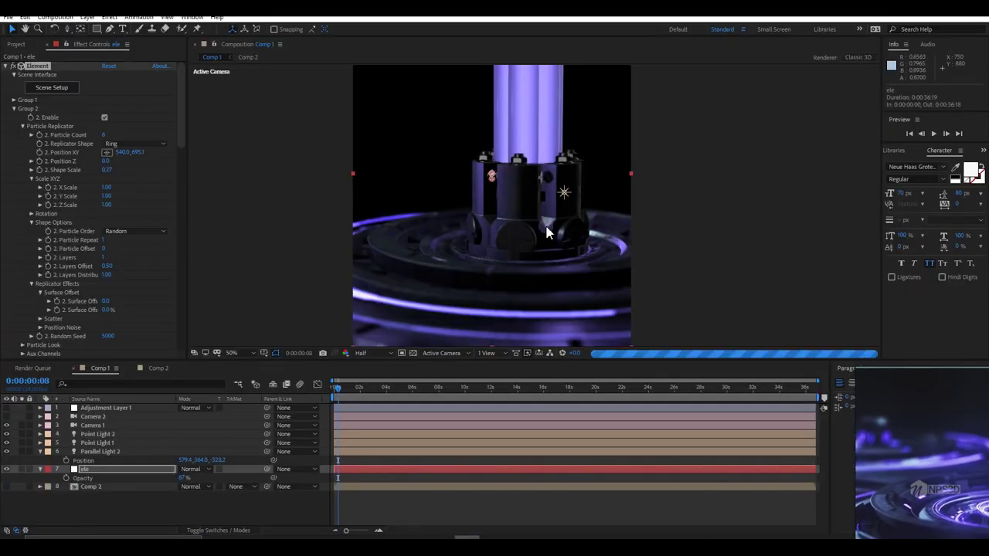
# Nudge the Group 2 replicator position and add Component_10 from the Components collection.
pyautogui.moveTo(136, 152); pyautogui.dragTo(141, 157)
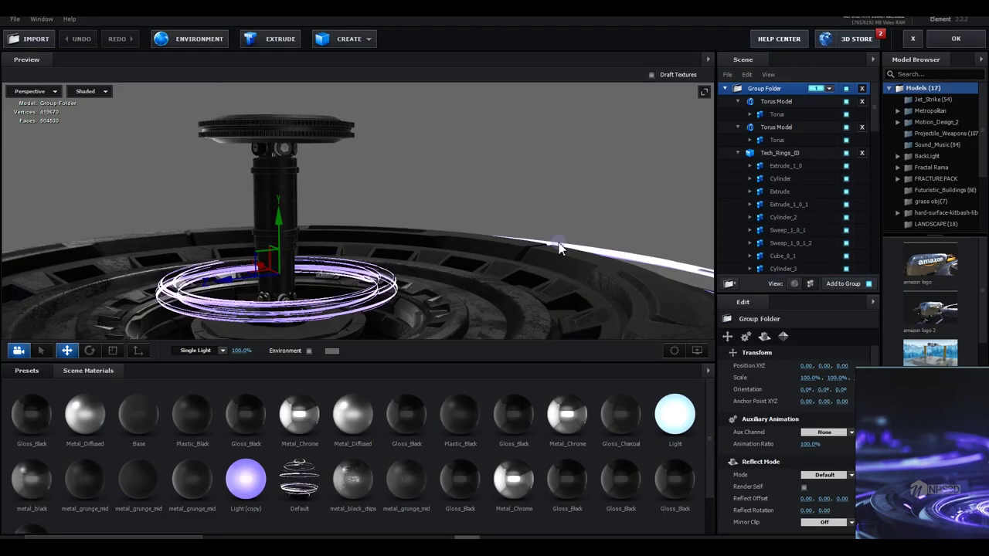
pyautogui.click(938, 190)
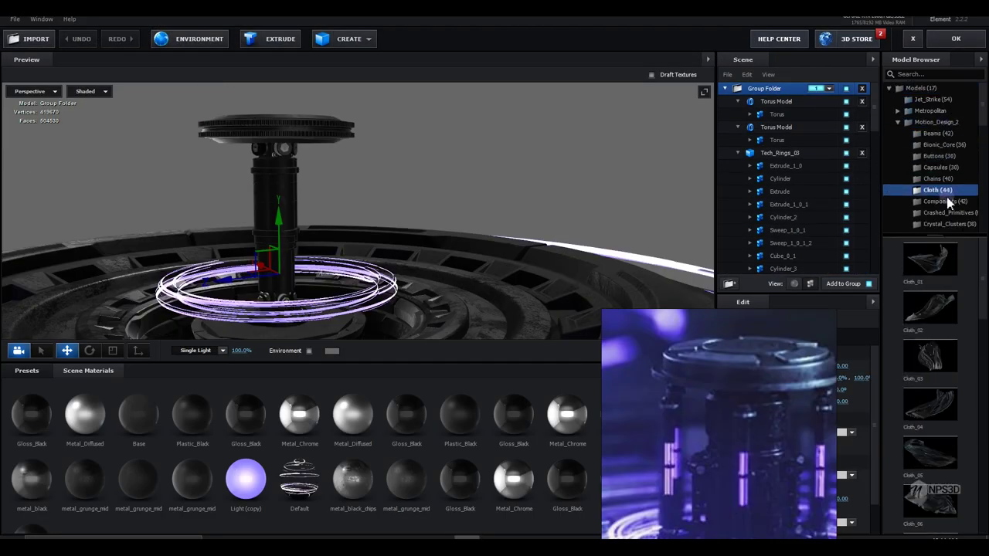
pyautogui.click(948, 201)
pyautogui.click(930, 403)
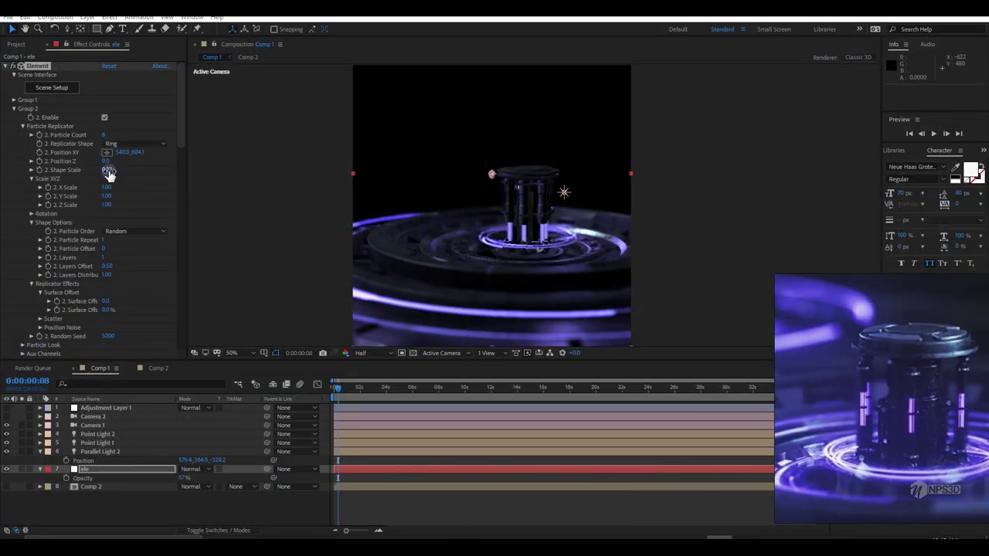
pyautogui.click(51, 87)
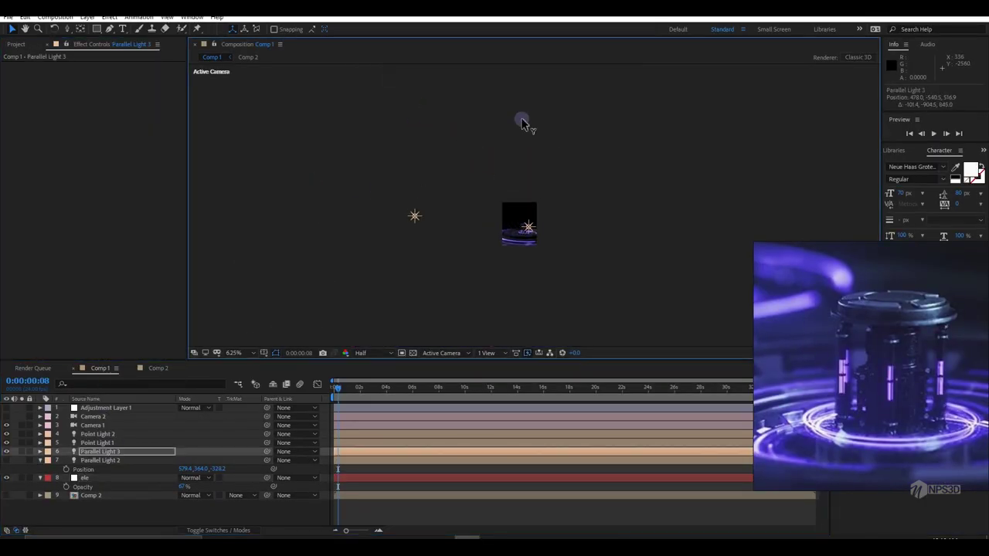
# Set Parallel Light 3's Z position to 0 and try moving it above the core.
pyautogui.click(216, 477)
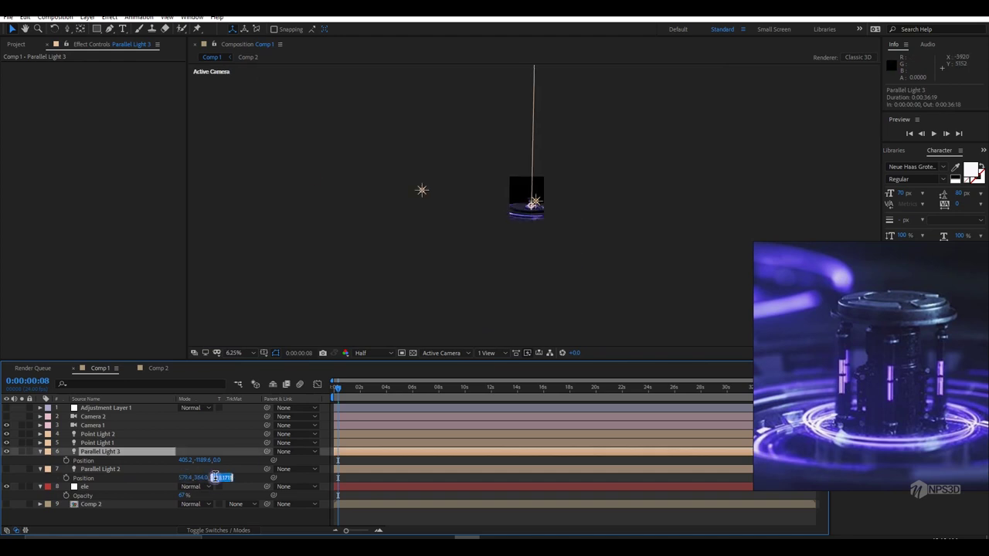
pyautogui.click(105, 452)
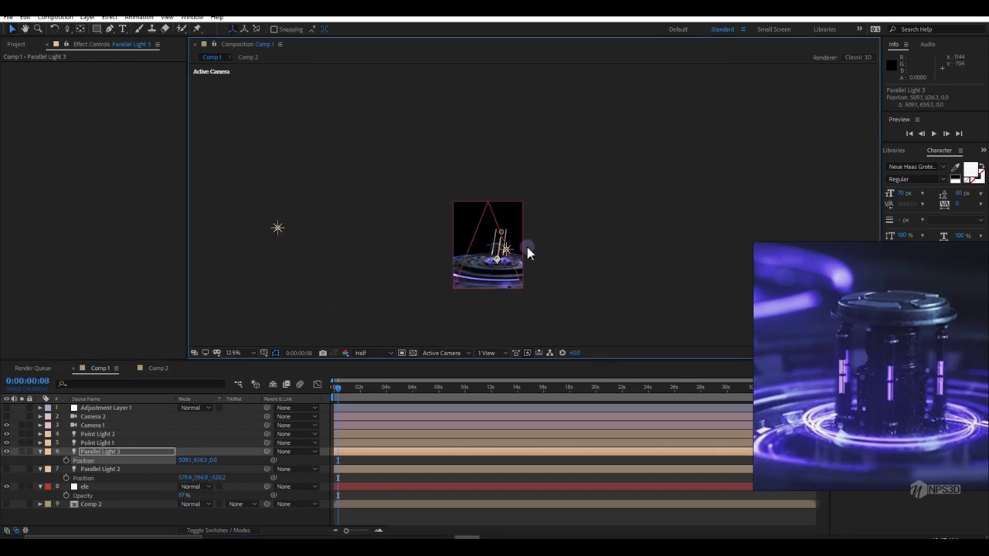
pyautogui.moveTo(527, 247)
pyautogui.mouseDown()
pyautogui.moveTo(570, 180)
pyautogui.moveTo(591, 187)
pyautogui.mouseUp()
pyautogui.hotkey('ctrl', 'z')
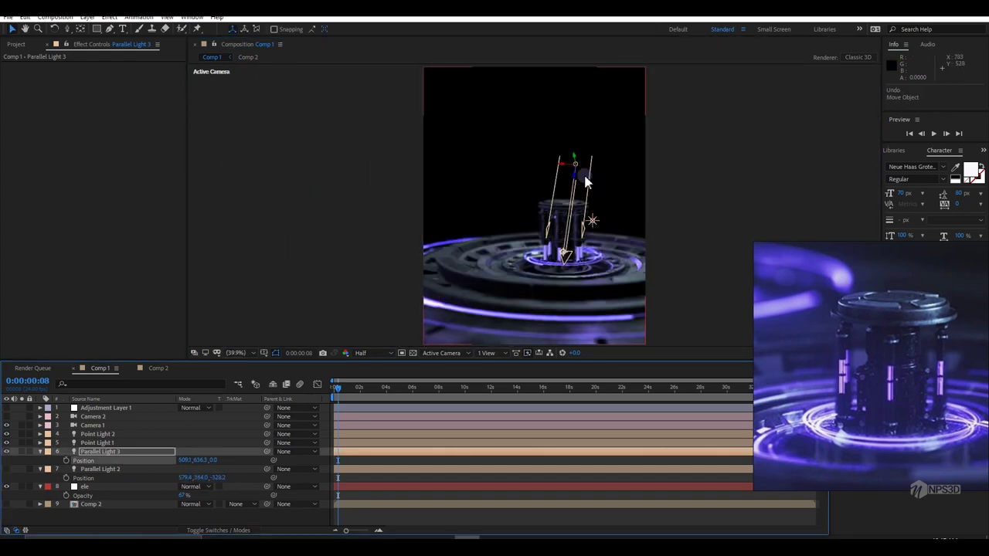
# Add Parallel Light 4 and move it to the right of the core.
pyautogui.hotkey('ctrl', 'alt', 'shift', 'l')
pyautogui.press('Return')
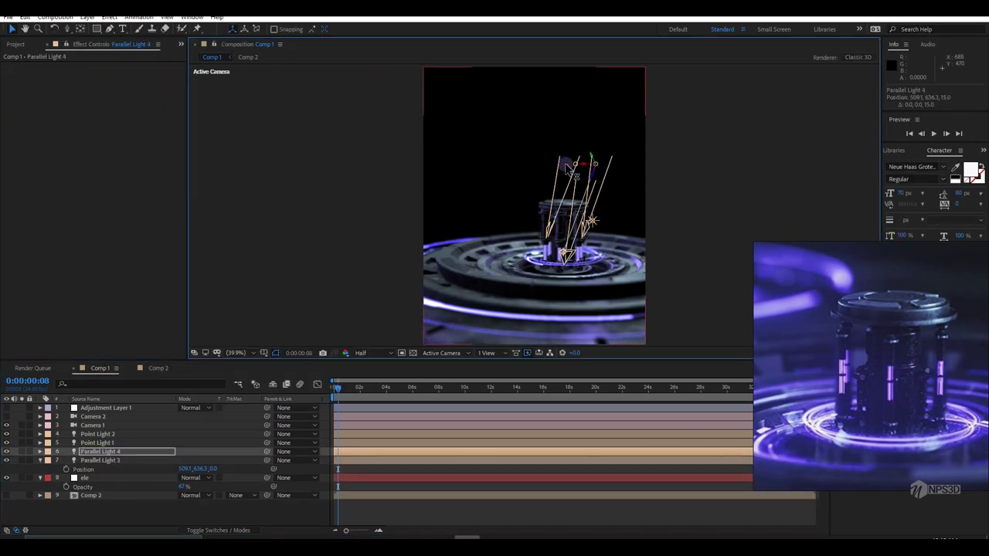
pyautogui.moveTo(567, 168); pyautogui.dragTo(691, 170)
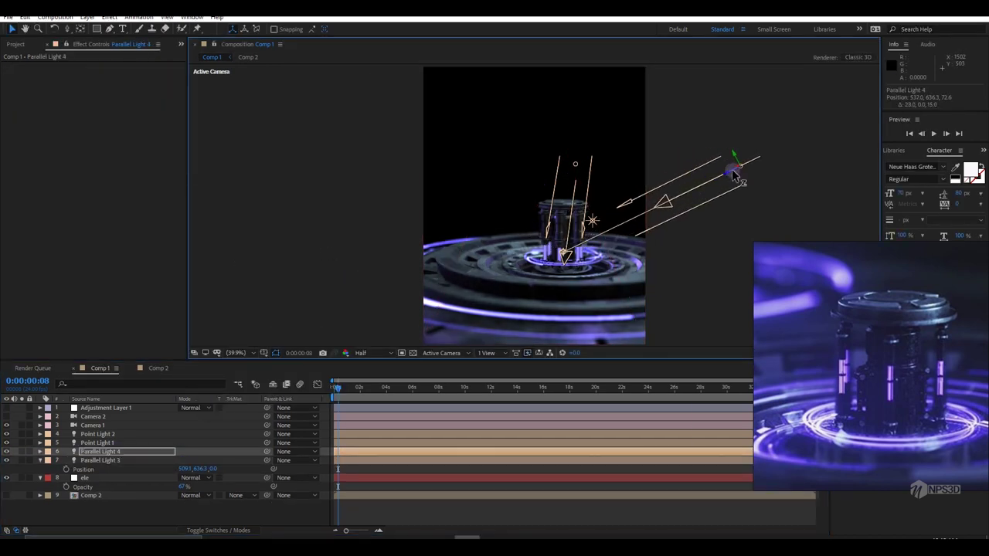
# Switch the viewer layout to two side-by-side views.
pyautogui.click(487, 353)
pyautogui.click(511, 377)
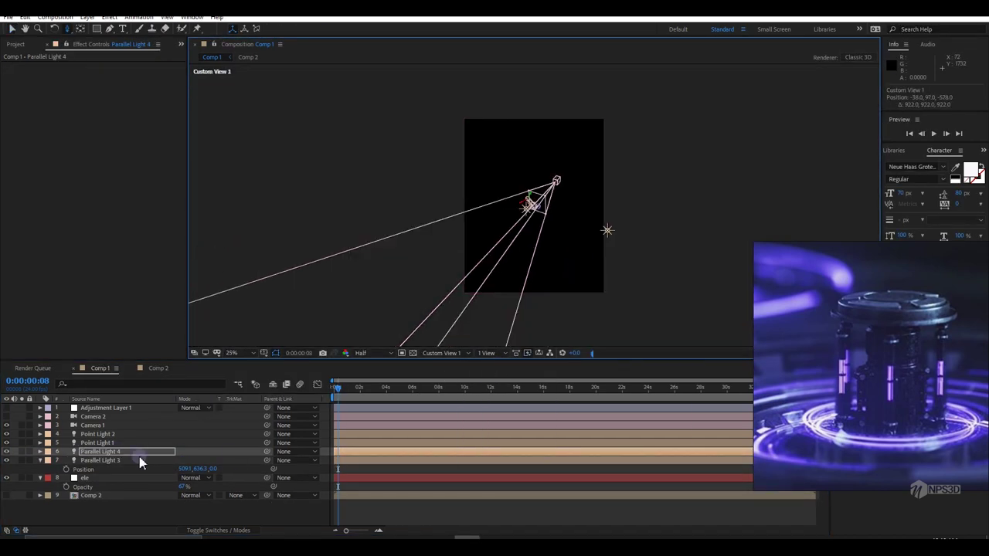
pyautogui.scroll(2, 534, 171)
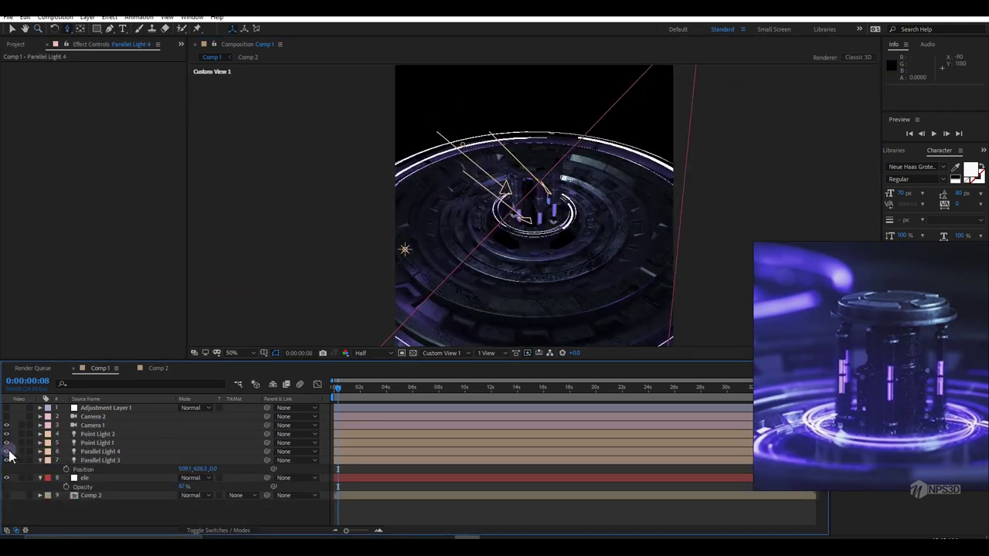
pyautogui.click(85, 477)
pyautogui.click(487, 353)
pyautogui.click(495, 376)
# Move Parallel Light 4 to the lower right and Point Light 3 left of the core.
pyautogui.click(100, 451)
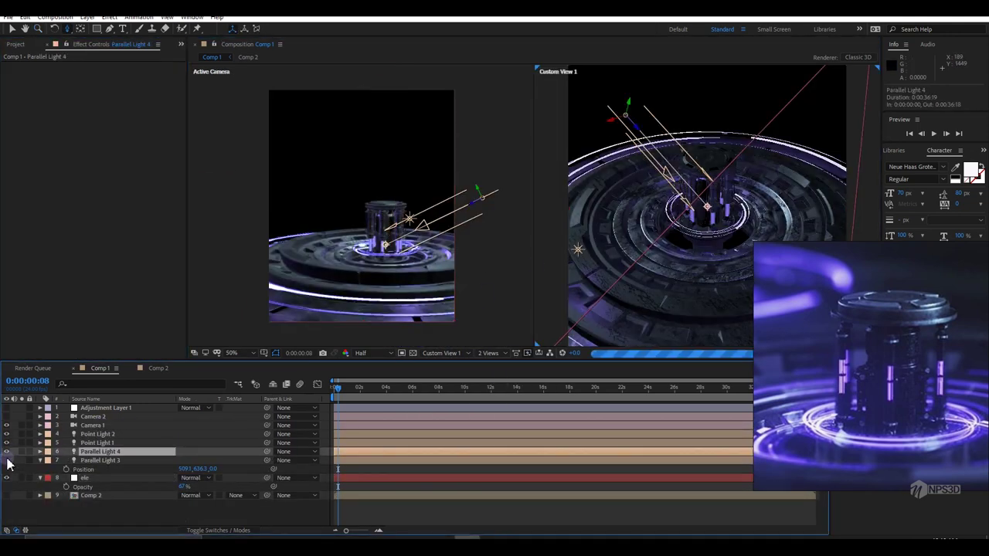
pyautogui.moveTo(610, 151); pyautogui.dragTo(811, 267)
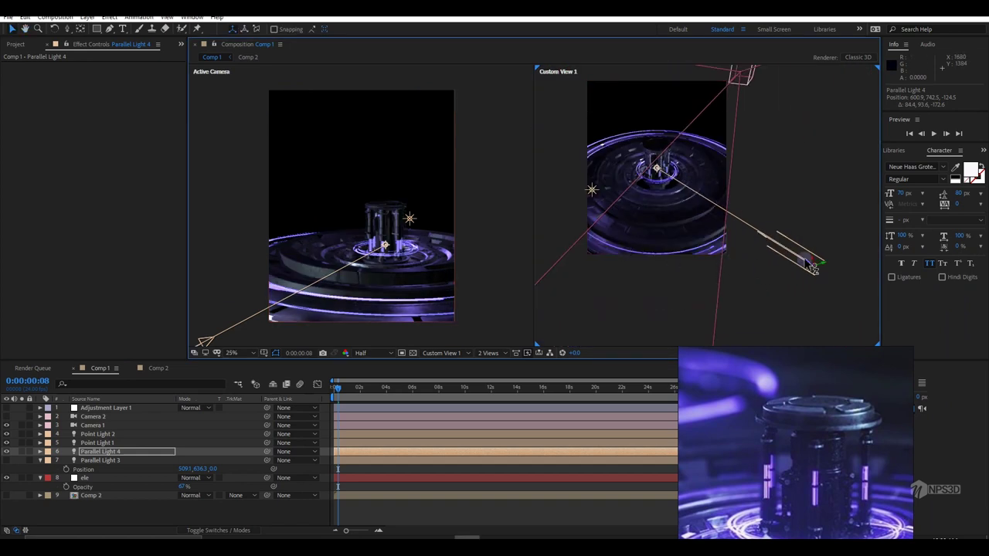
pyautogui.click(6, 460)
pyautogui.click(6, 433)
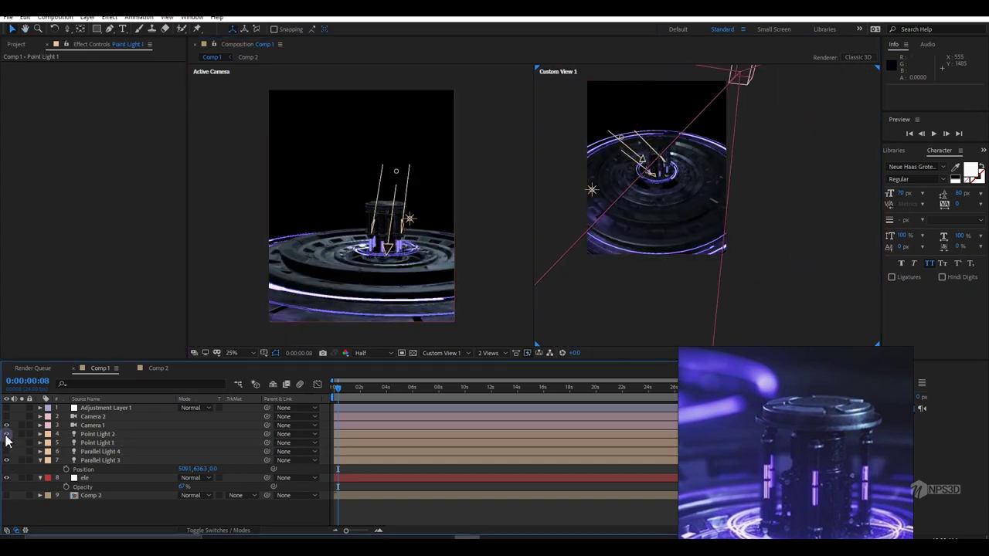
pyautogui.click(97, 433)
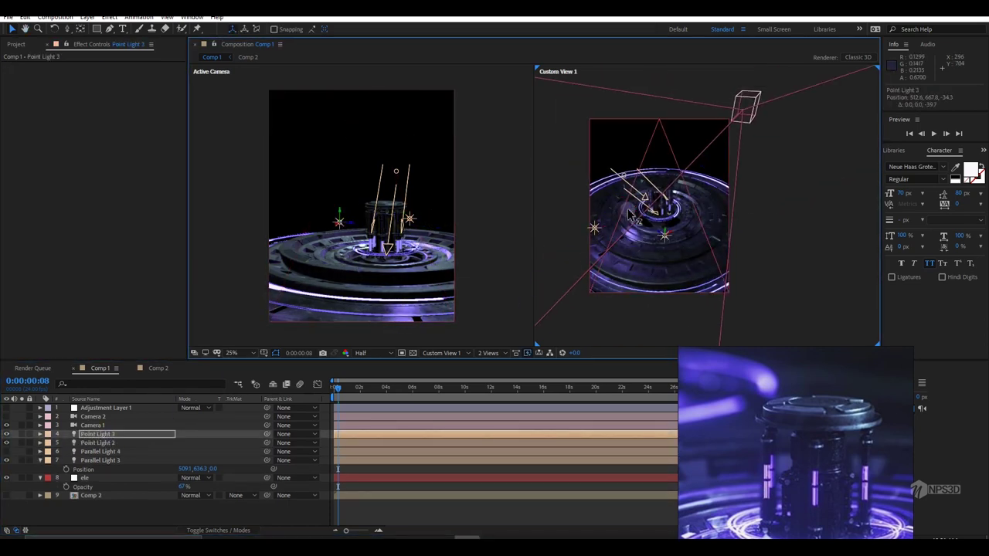
pyautogui.moveTo(677, 219); pyautogui.dragTo(683, 217)
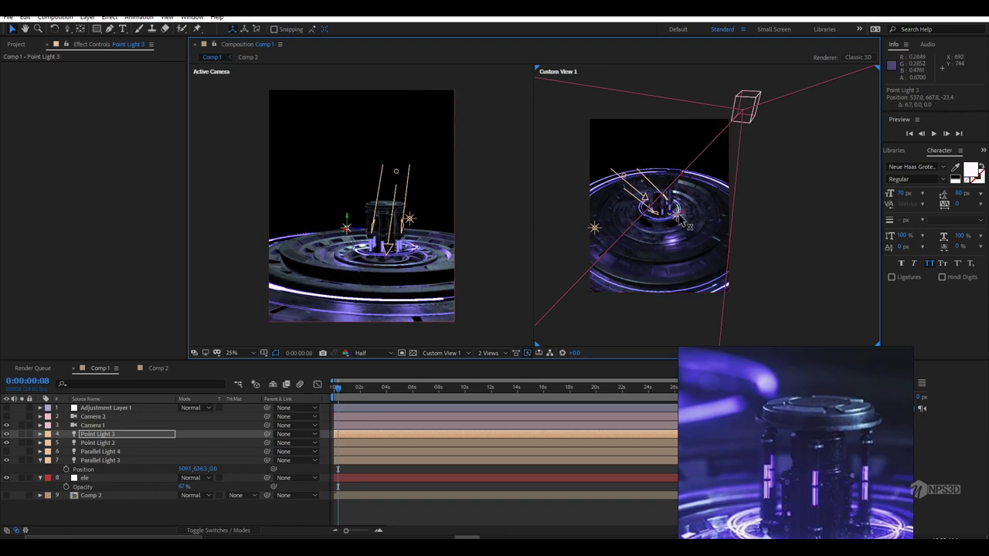
# Switch Parallel Light 3 on and edit its Light Settings.
pyautogui.click(99, 460)
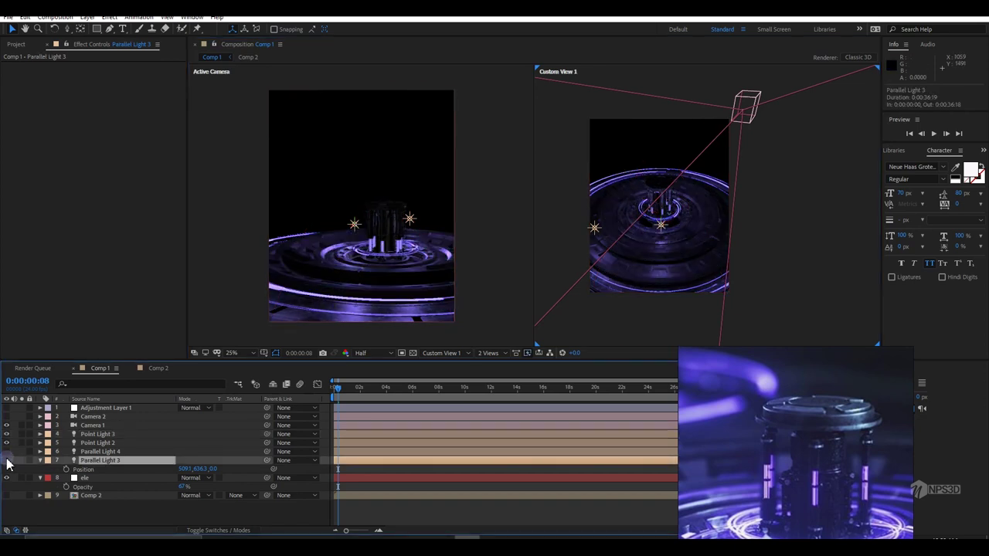
pyautogui.click(7, 459)
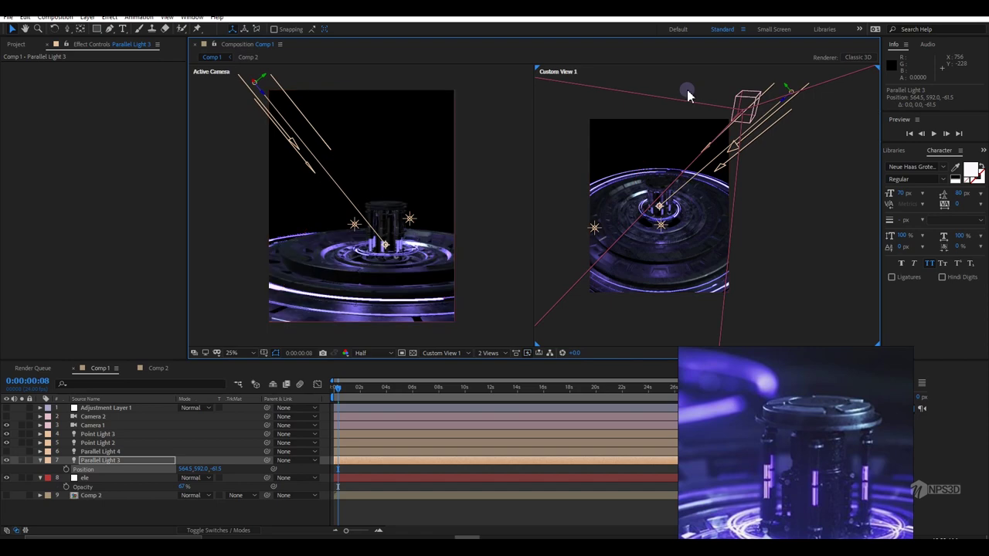
pyautogui.doubleClick(99, 460)
pyautogui.click(300, 405)
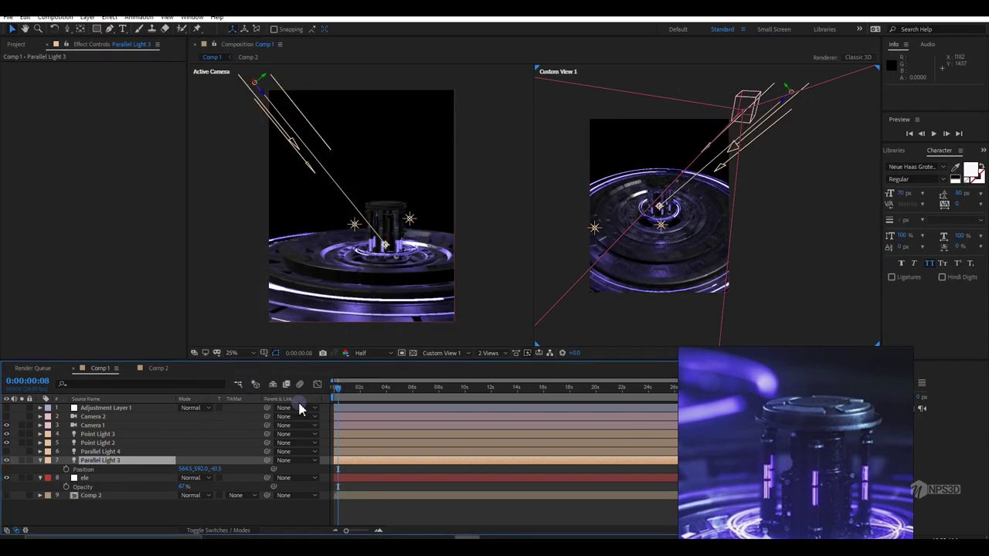
pyautogui.doubleClick(130, 459)
pyautogui.press('Return')
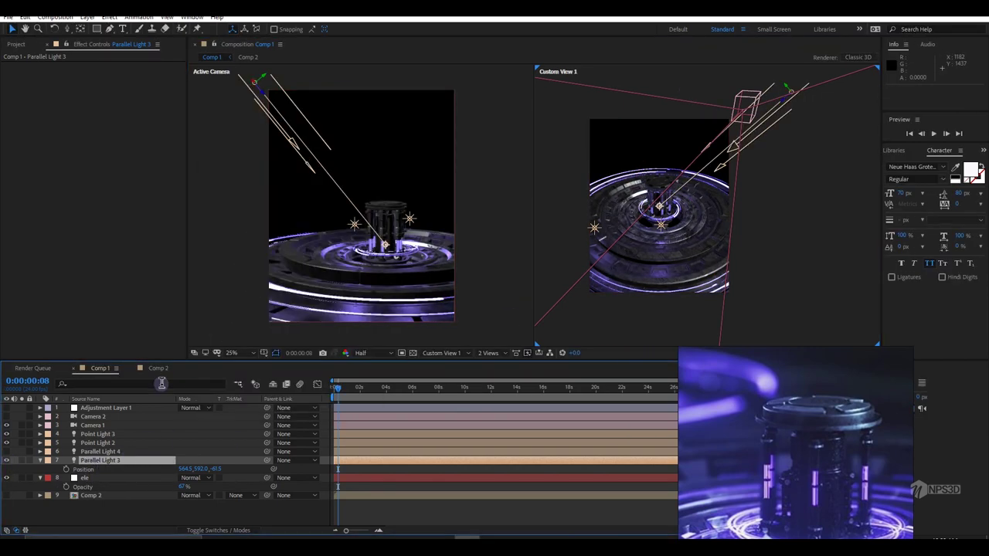
pyautogui.hotkey('ctrl', 'shift', 'y')
pyautogui.click(199, 426)
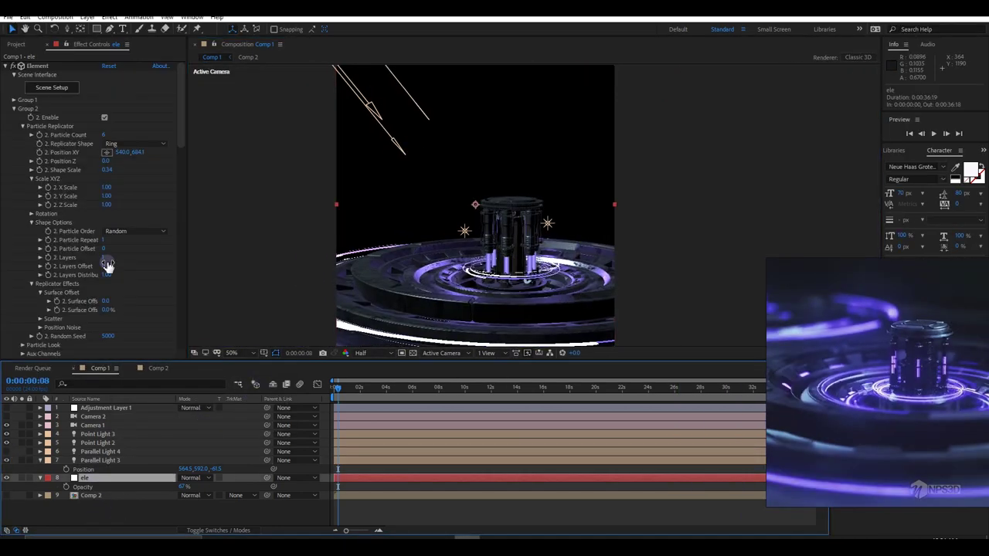
# Set ele's Element Shadow Mode to Ray-Traced and restore the layer's opacity to 100%.
pyautogui.doubleClick(104, 459)
pyautogui.click(204, 427)
pyautogui.click(155, 477)
pyautogui.scroll(-5, 164, 292)
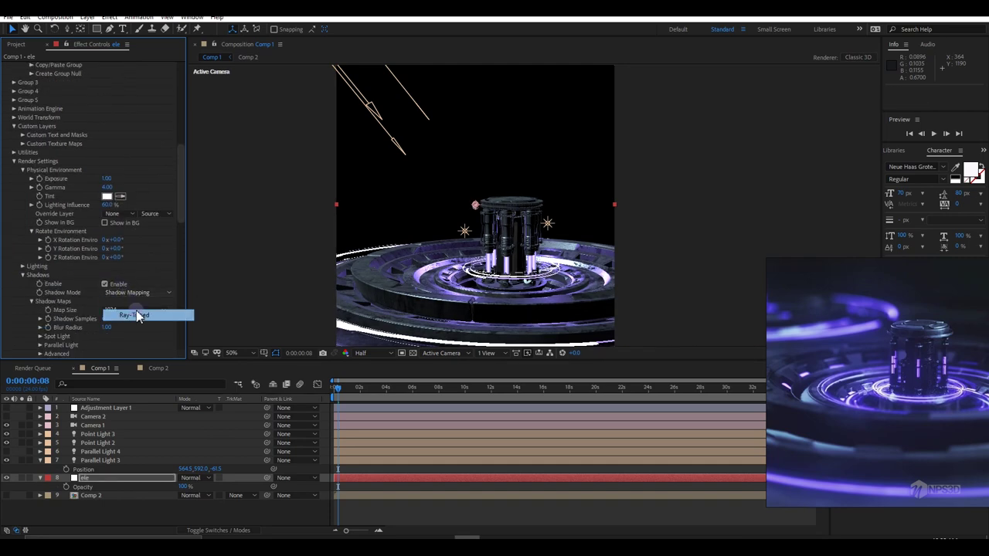
pyautogui.doubleClick(100, 459)
pyautogui.click(205, 427)
pyautogui.click(511, 293)
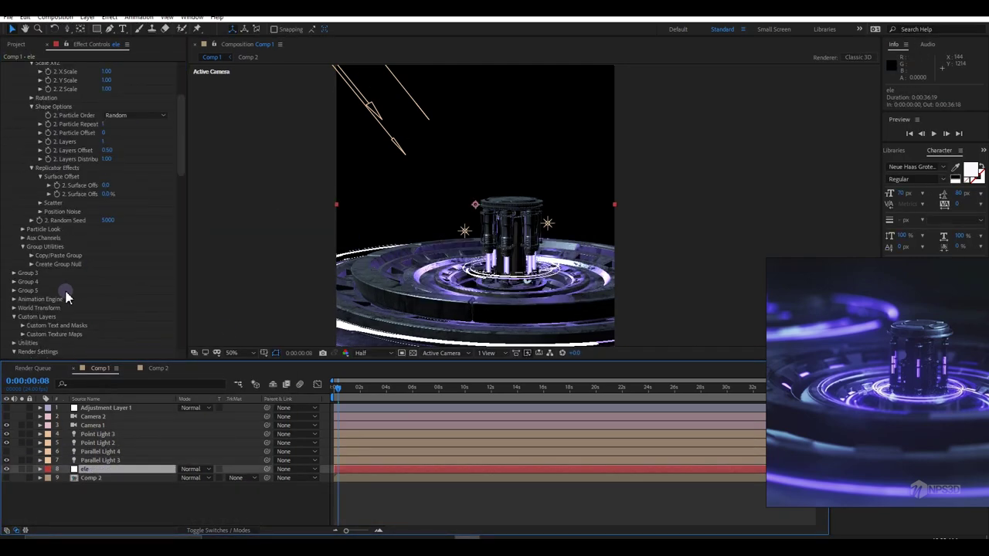
pyautogui.doubleClick(109, 460)
pyautogui.click(204, 426)
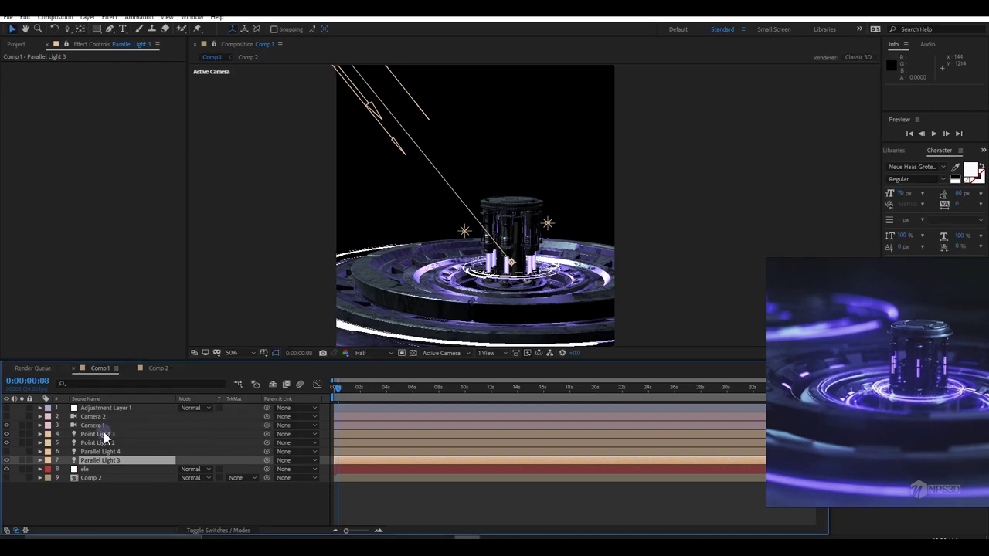
pyautogui.click(123, 469)
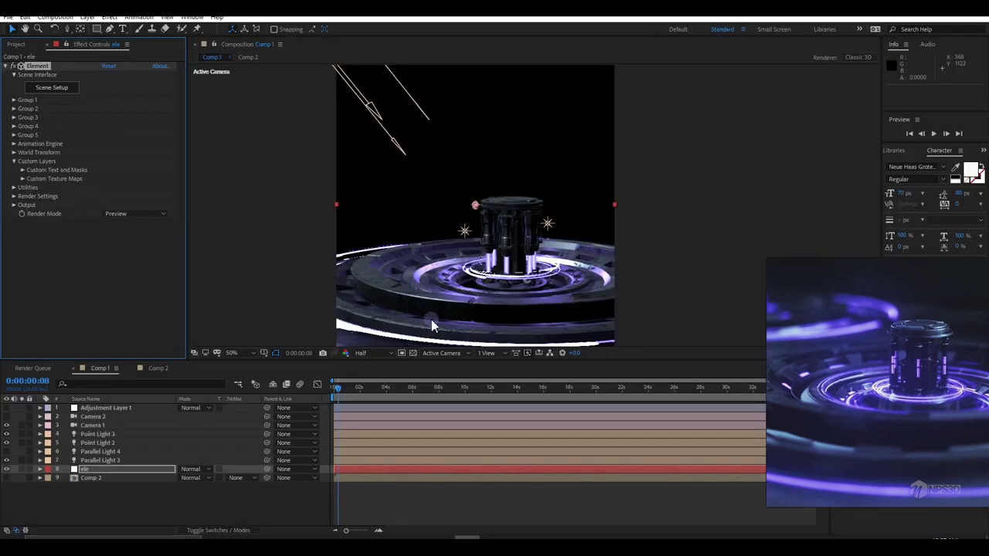
# Set ele's Element environment gamma to 2.00 and give the environment a light blue tint.
pyautogui.click(51, 87)
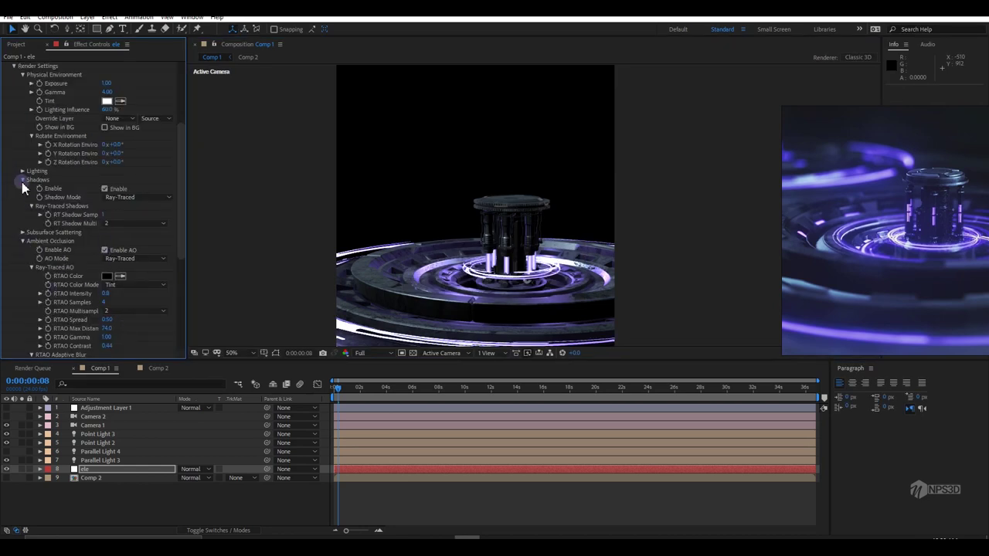
pyautogui.click(22, 179)
pyautogui.moveTo(106, 114); pyautogui.dragTo(112, 114)
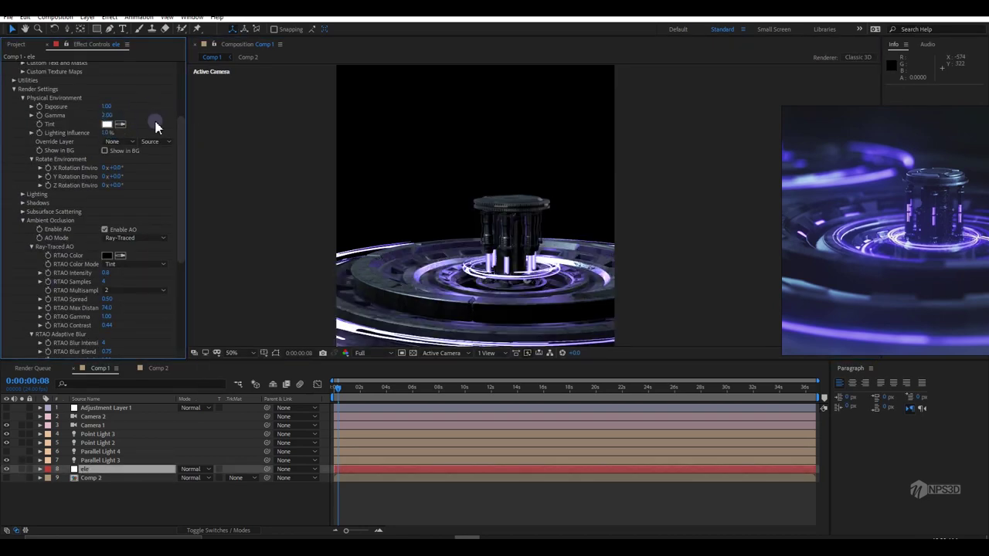
pyautogui.hotkey('ctrl', 'z')
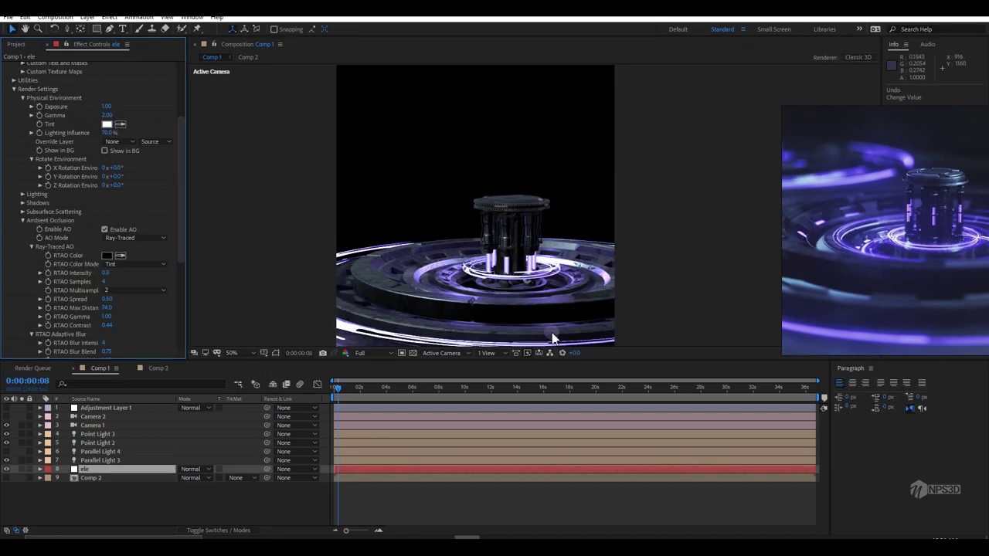
pyautogui.click(22, 220)
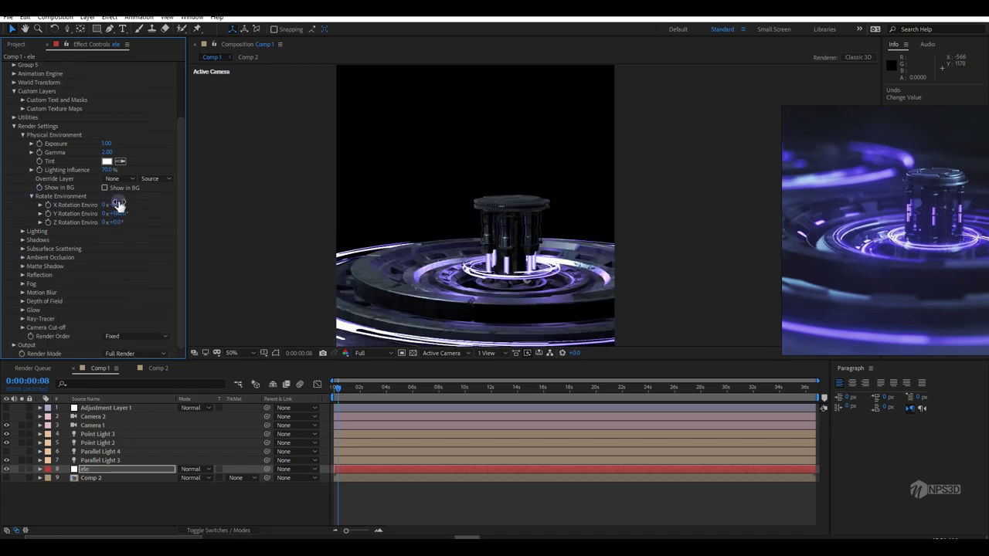
pyautogui.click(108, 161)
pyautogui.press('Return')
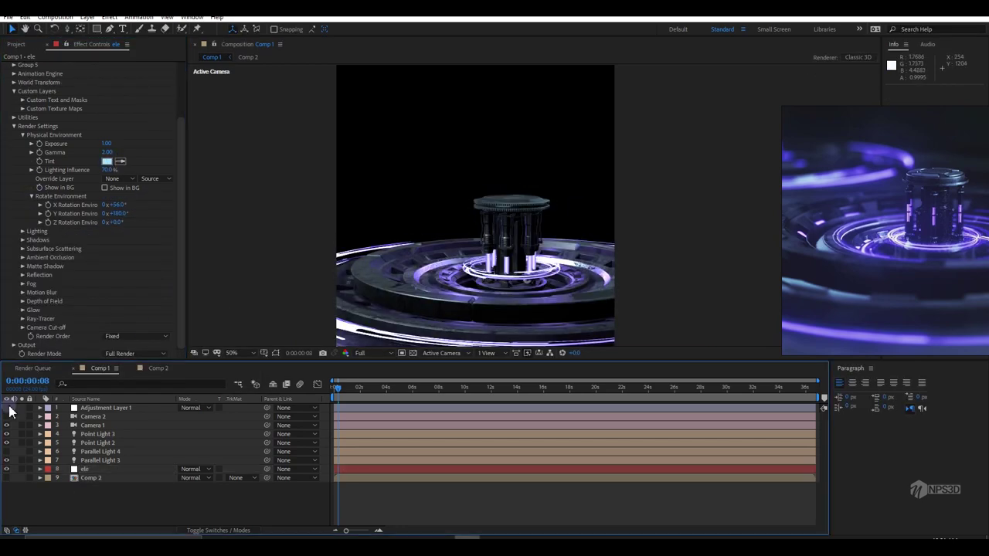
# Expand ele's Element lighting settings and choose the Cinema additional lighting preset.
pyautogui.click(101, 408)
pyautogui.click(85, 468)
pyautogui.click(23, 302)
pyautogui.click(131, 327)
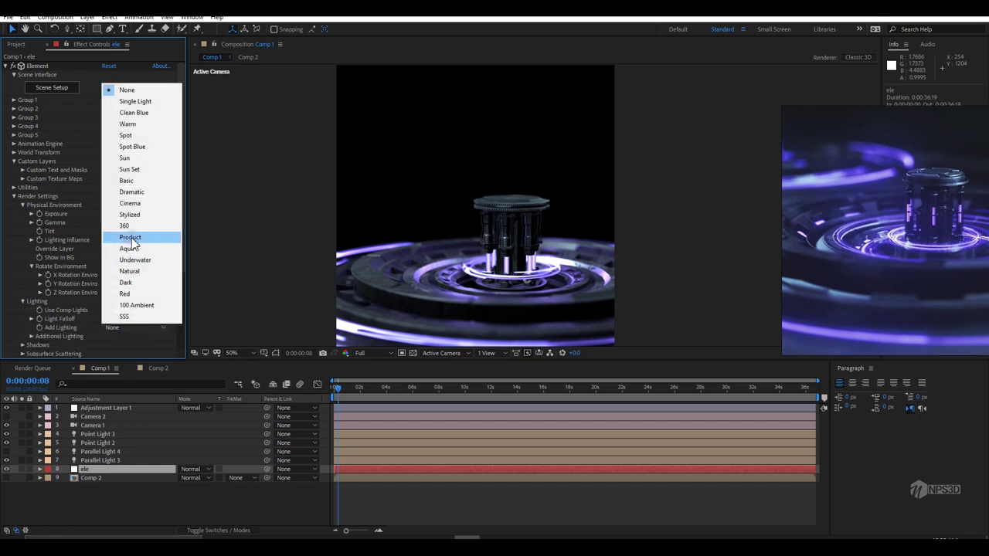
pyautogui.click(129, 271)
pyautogui.click(143, 327)
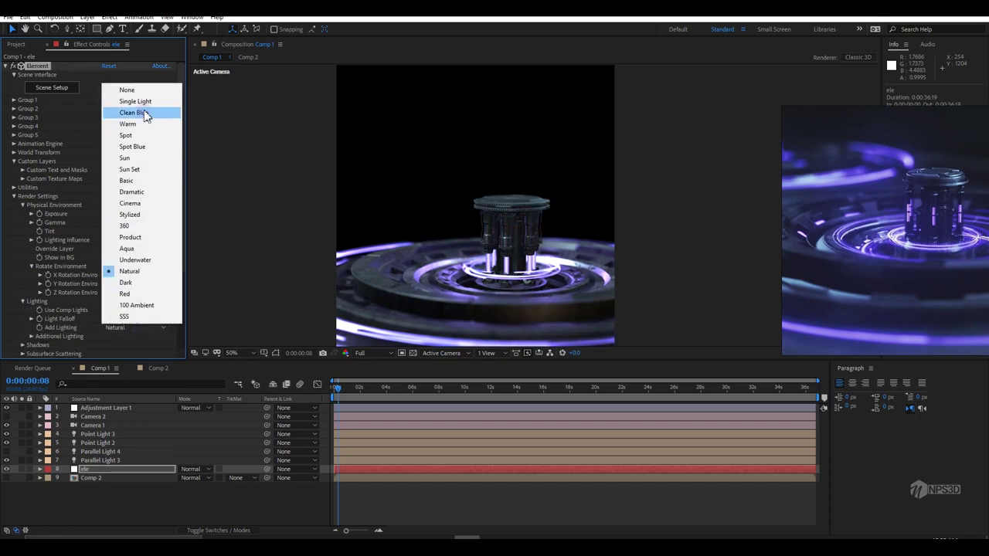
pyautogui.click(129, 169)
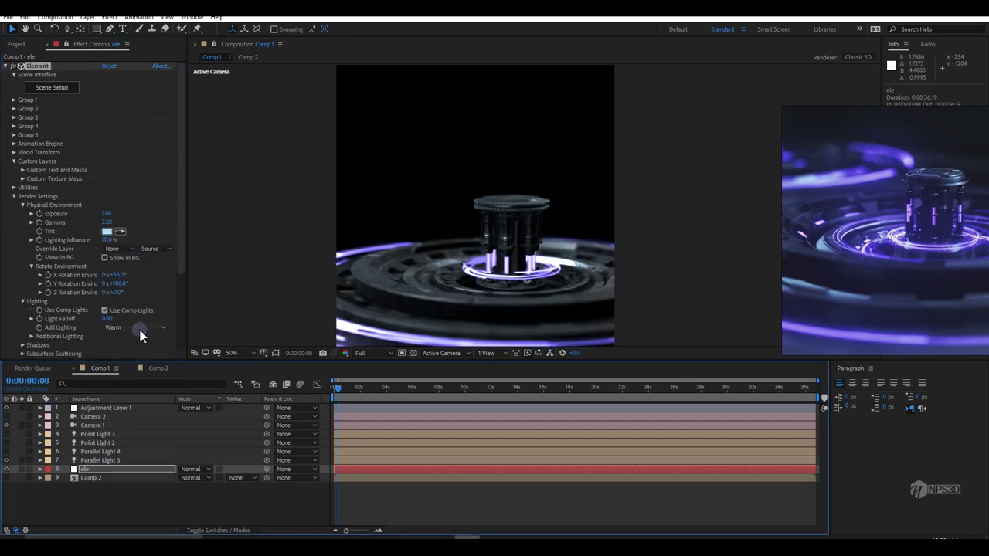
pyautogui.click(32, 337)
# Switch Parallel Light 4 on and Parallel Light 3 off, then collapse the render settings.
pyautogui.scroll(-2, 147, 323)
pyautogui.click(7, 451)
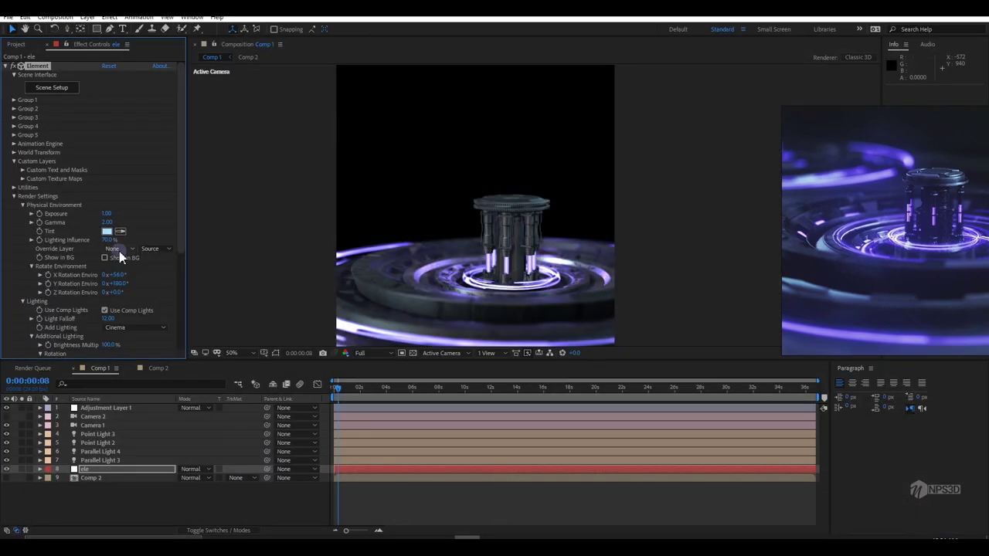
pyautogui.scroll(-2, 123, 254)
pyautogui.click(8, 460)
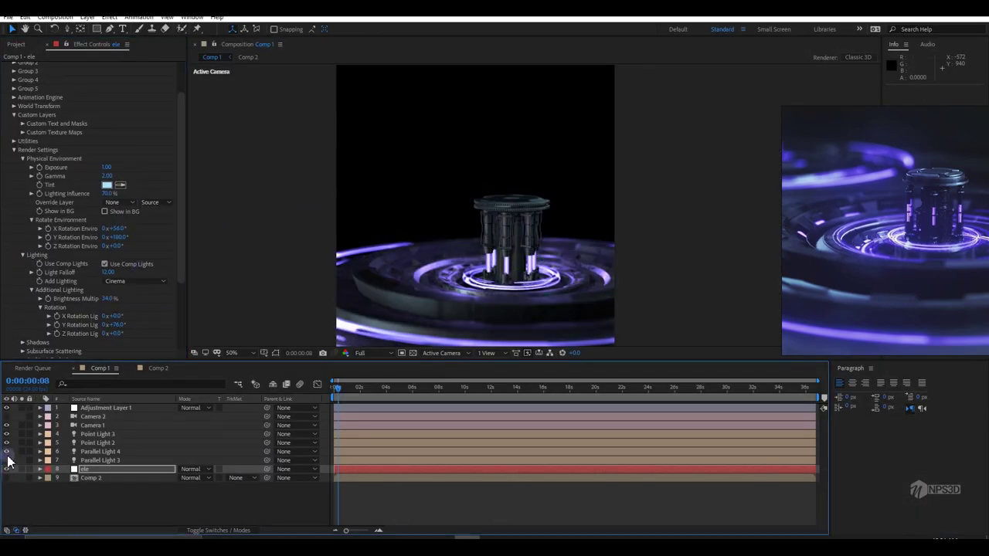
pyautogui.scroll(-3, 159, 311)
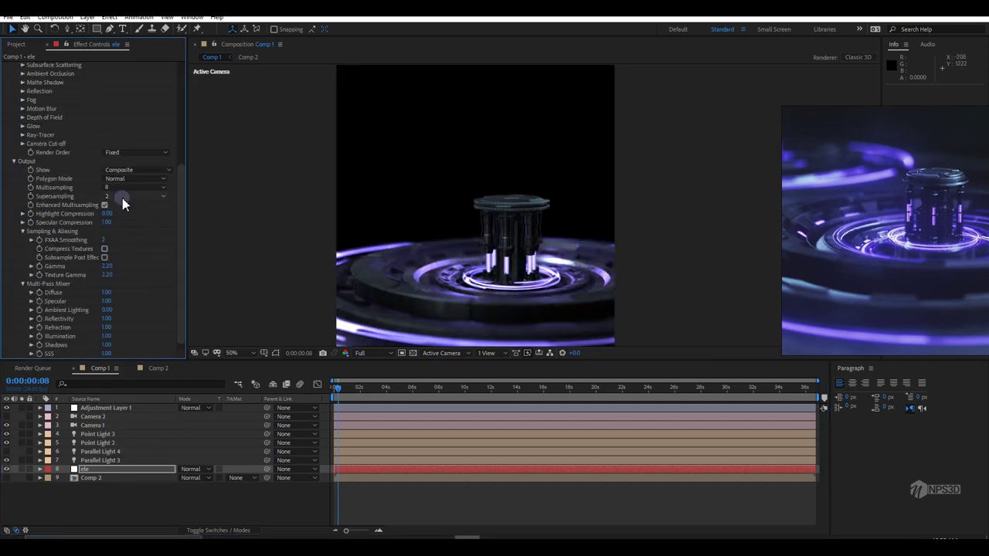
pyautogui.scroll(10, 121, 199)
pyautogui.click(13, 195)
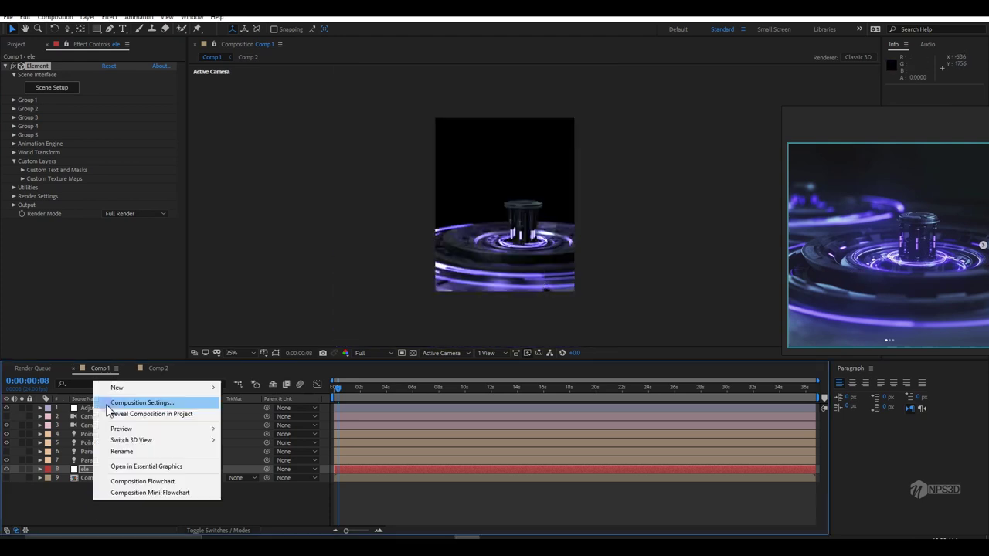
# Darken with a sagging Curves curve, set Optical Glow Amount 2 and Size 200, then select the lower ele.
pyautogui.moveTo(67, 206); pyautogui.dragTo(47, 218)
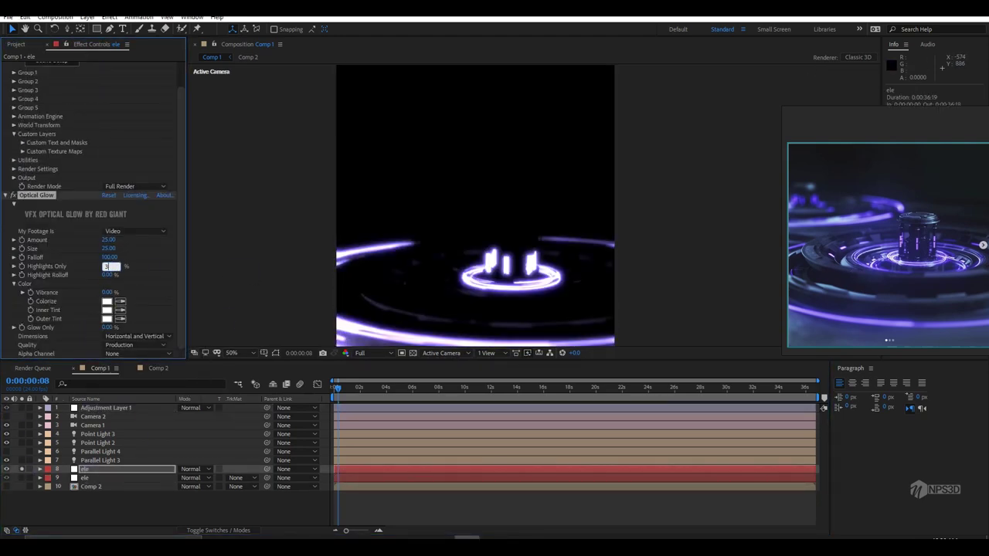
pyautogui.click(6, 478)
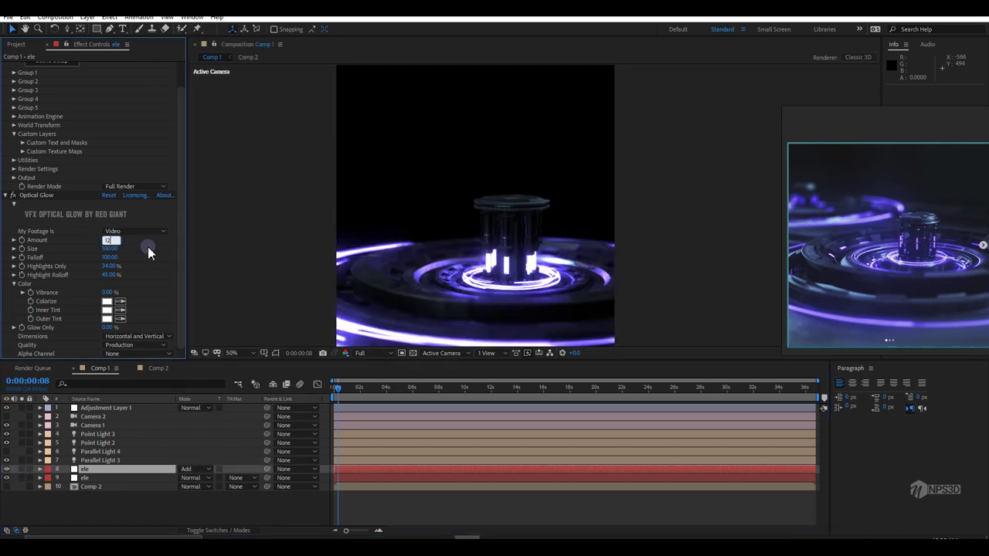
pyautogui.press('Tab')
pyautogui.write('200')
pyautogui.press('Return')
pyautogui.scroll(1, 146, 266)
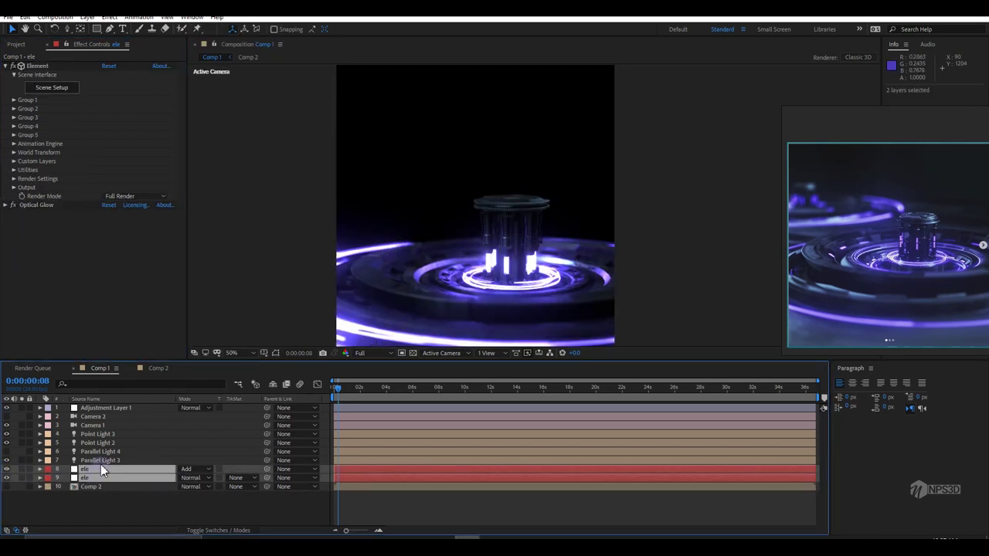
pyautogui.click(99, 477)
# Use the z depth layer as the lens-blur map and tune its Z Depth Start and End.
pyautogui.press('e')
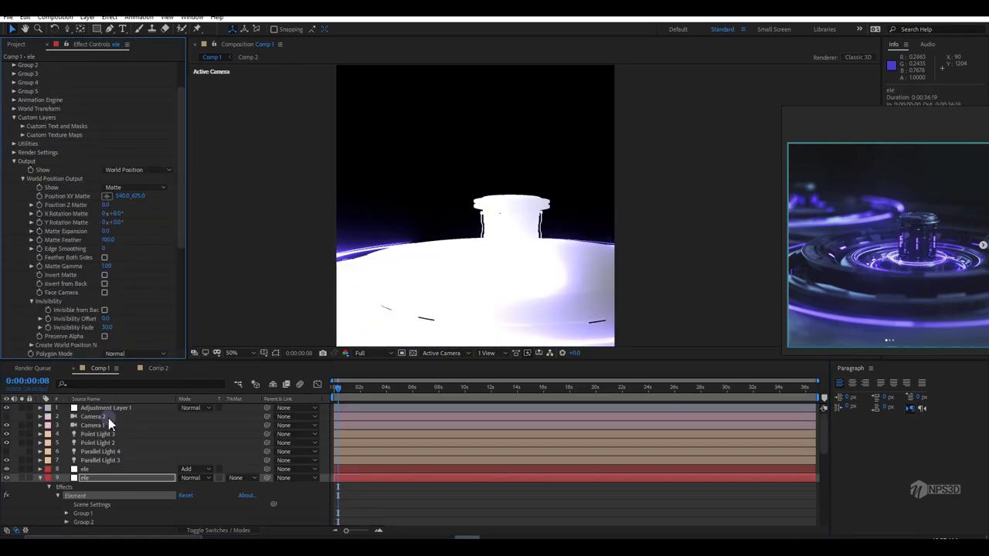
pyautogui.moveTo(128, 193); pyautogui.dragTo(99, 203)
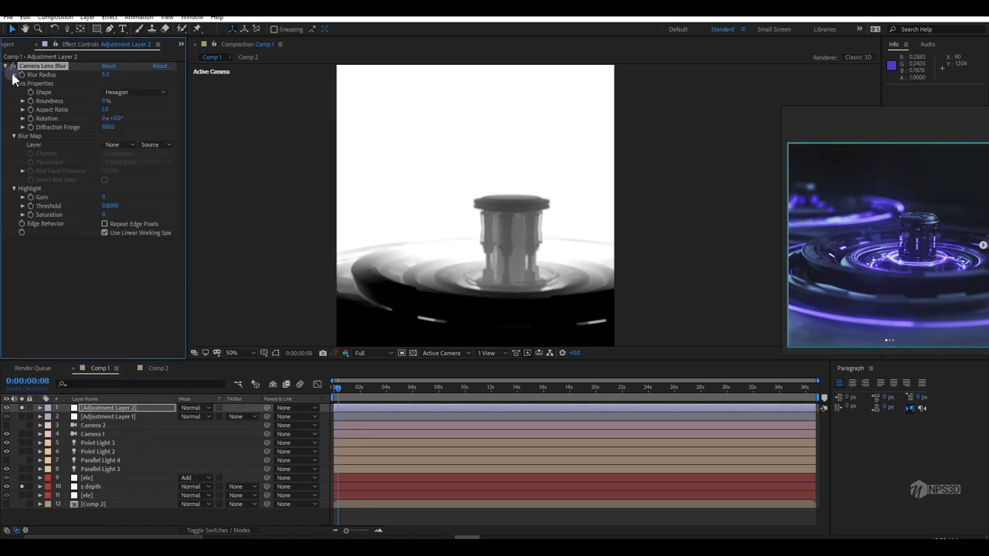
pyautogui.click(136, 204)
pyautogui.moveTo(109, 240); pyautogui.dragTo(106, 241)
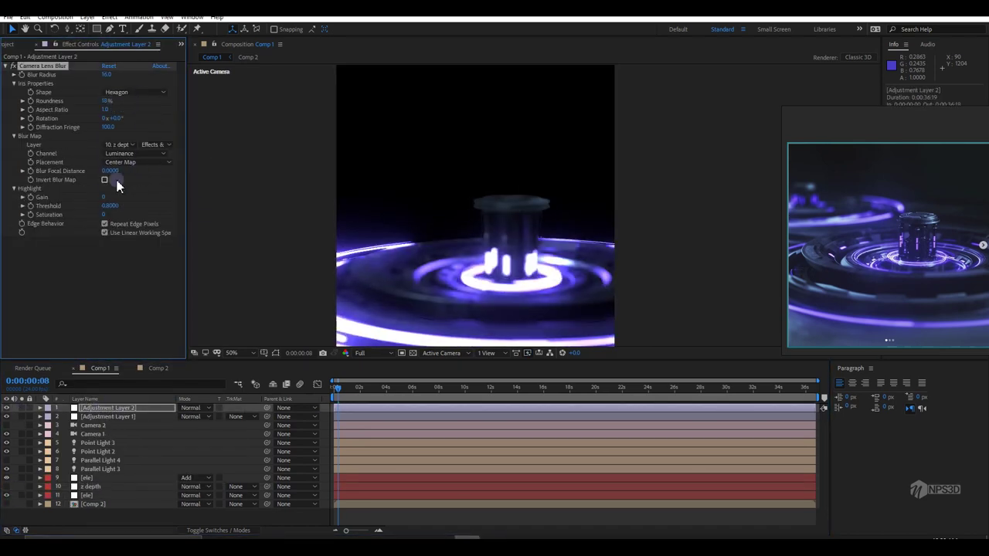
pyautogui.click(110, 239)
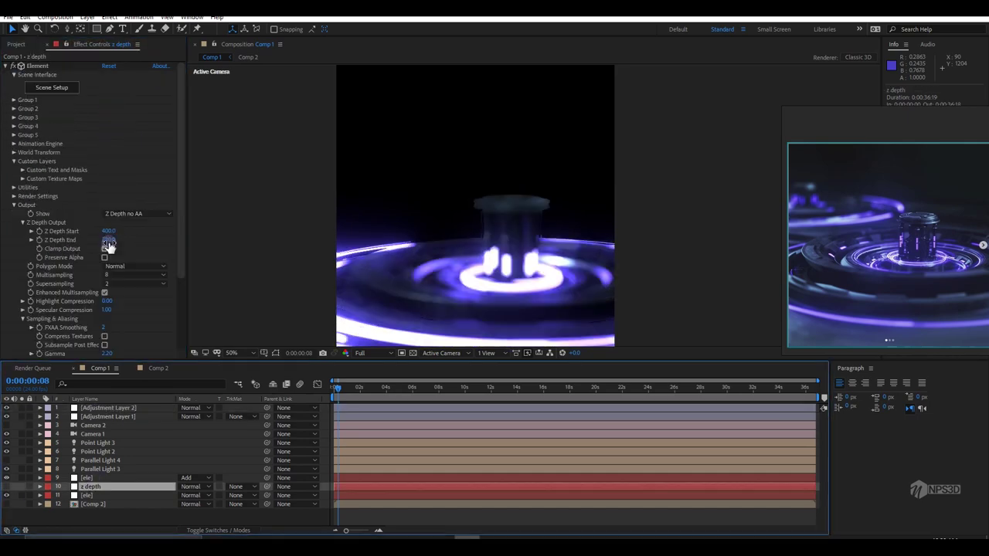
pyautogui.click(107, 231)
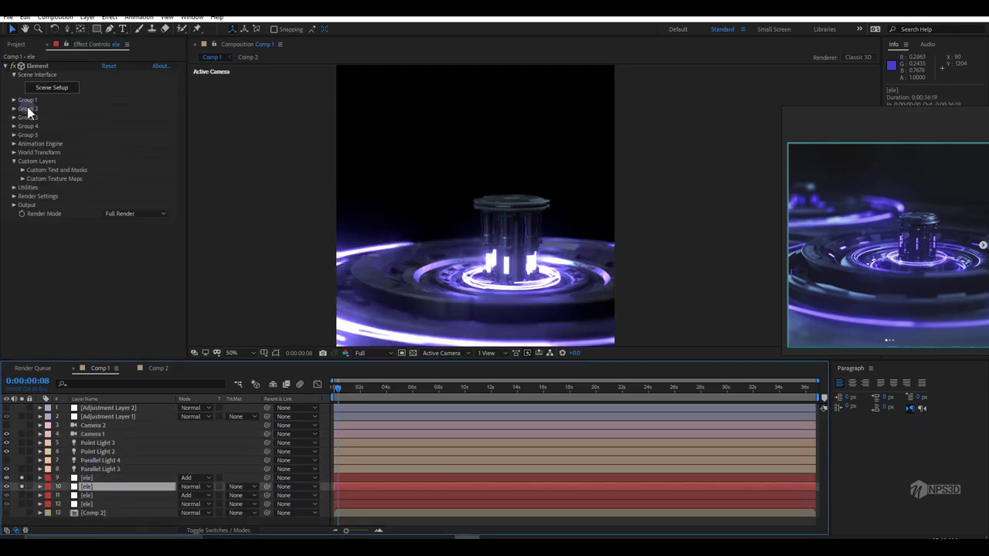
# Set the Group 1 replicator Position XY to 260,675.
pyautogui.click(118, 143)
pyautogui.write('260')
pyautogui.press('Return')
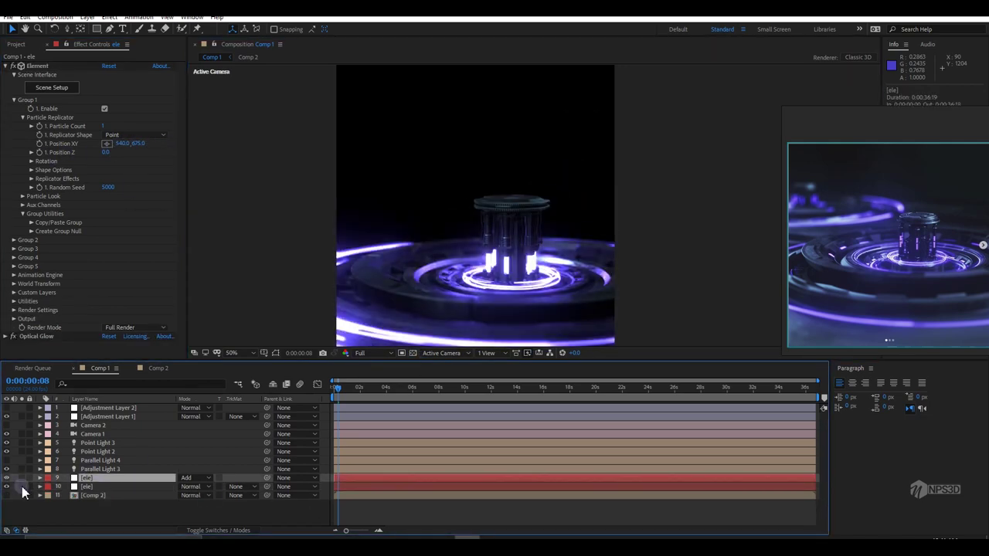
# Duplicate Camera 2 as Camera 3 and orbit it to a fresh view of the core.
pyautogui.click(93, 425)
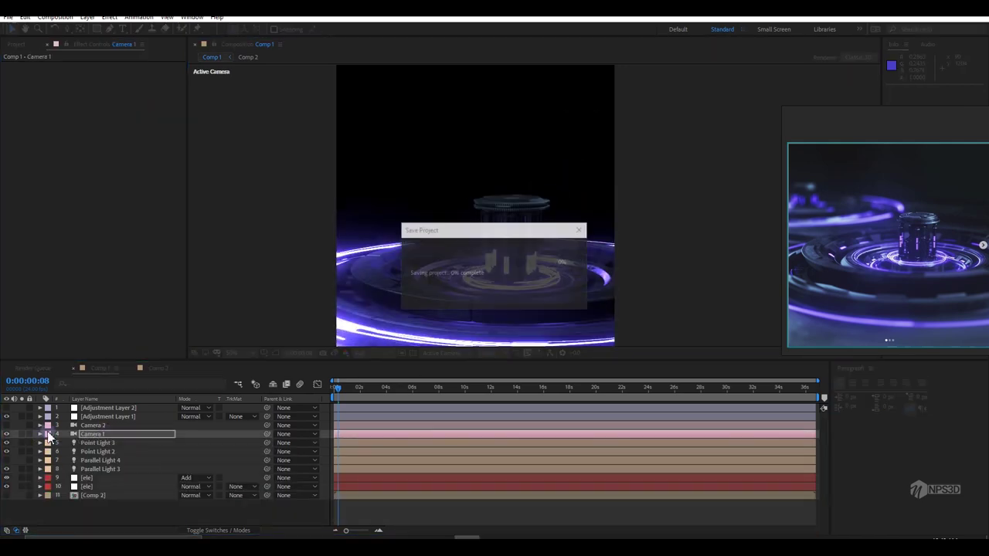
pyautogui.press('c')
pyautogui.moveTo(479, 239); pyautogui.dragTo(516, 248)
pyautogui.hotkey('ctrl', 'd')
pyautogui.moveTo(503, 322)
pyautogui.mouseDown()
pyautogui.moveTo(477, 229)
pyautogui.moveTo(395, 249)
pyautogui.mouseUp()
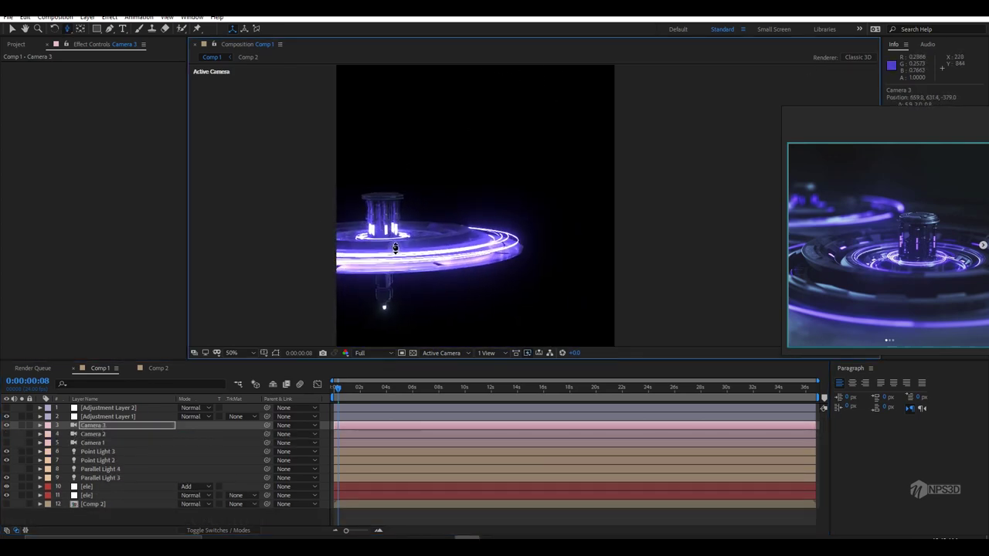
pyautogui.press('v')
# Snapshot the rendered frame, import it, and scale the copy to -43, 43%.
pyautogui.rightClick(112, 516)
pyautogui.moveTo(132, 404)
pyautogui.click(308, 490)
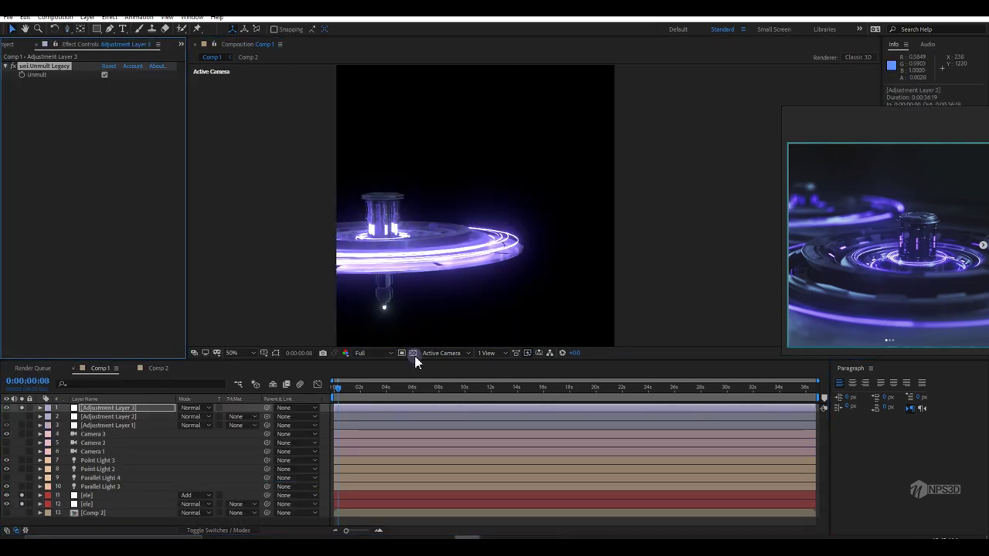
pyautogui.press('Delete')
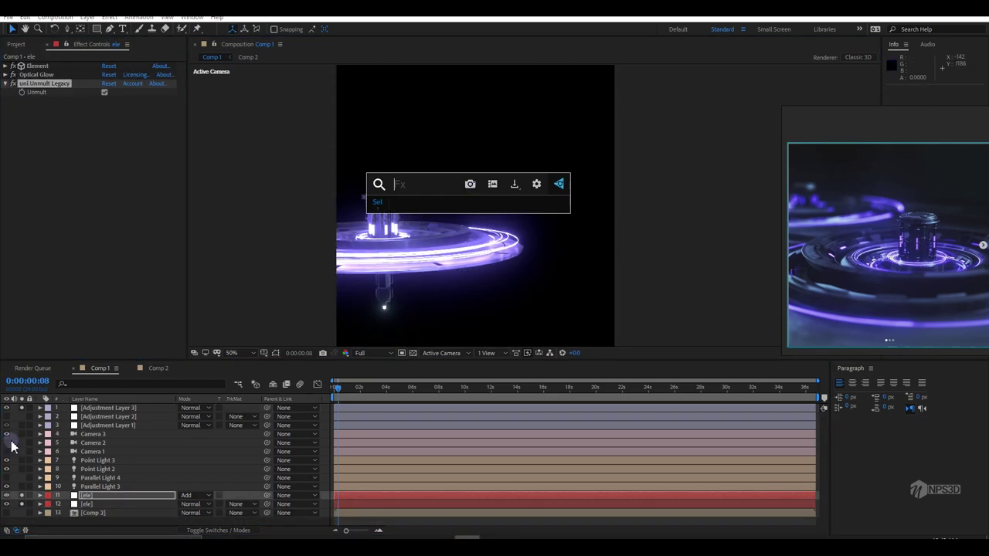
pyautogui.click(409, 193)
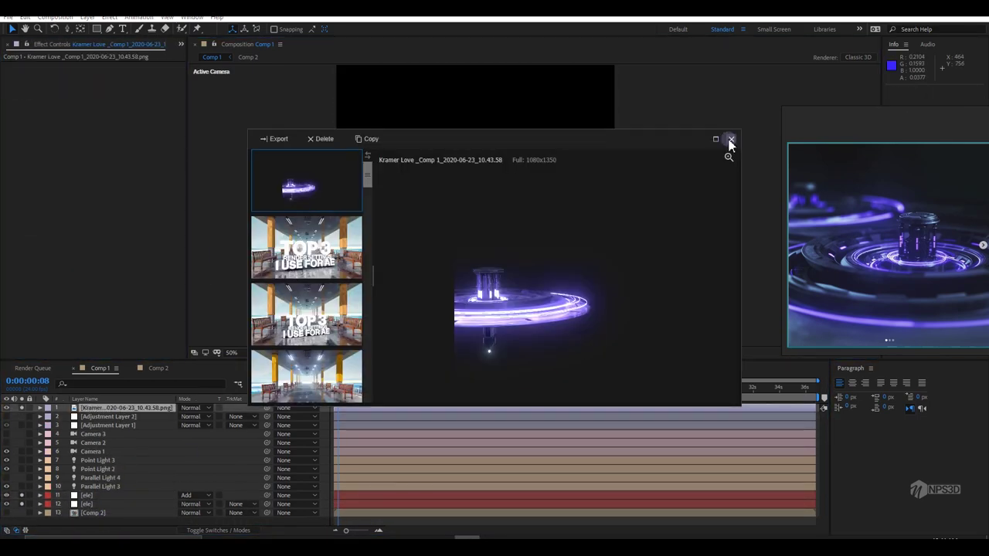
pyautogui.click(730, 138)
pyautogui.write('-43')
pyautogui.press('Return')
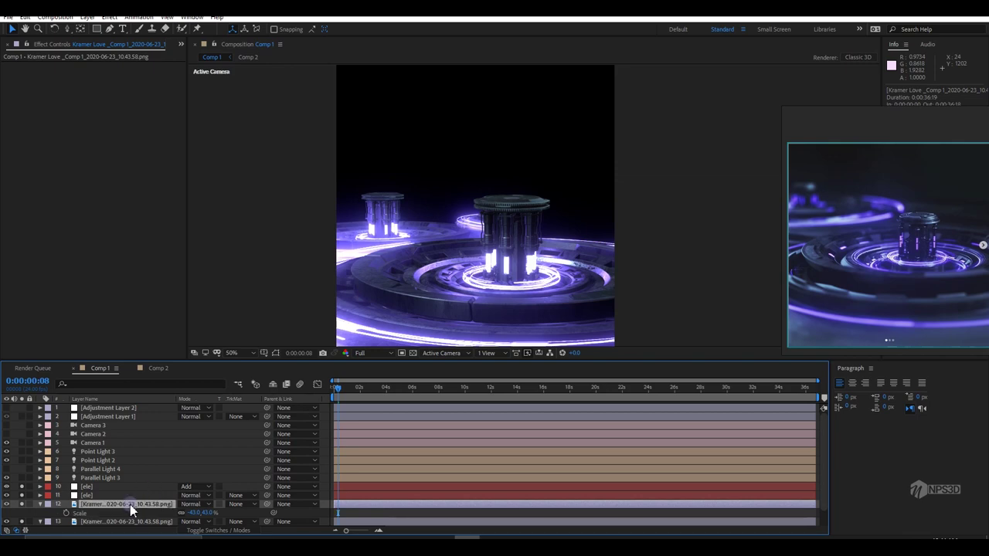
# Add an adjustment layer with Camera Lens Blur using an Octagon iris shape.
pyautogui.hotkey('ctrl', 'alt', 'y')
pyautogui.hotkey('ctrl', 'space')
pyautogui.write('ca')
pyautogui.click(115, 244)
pyautogui.click(135, 91)
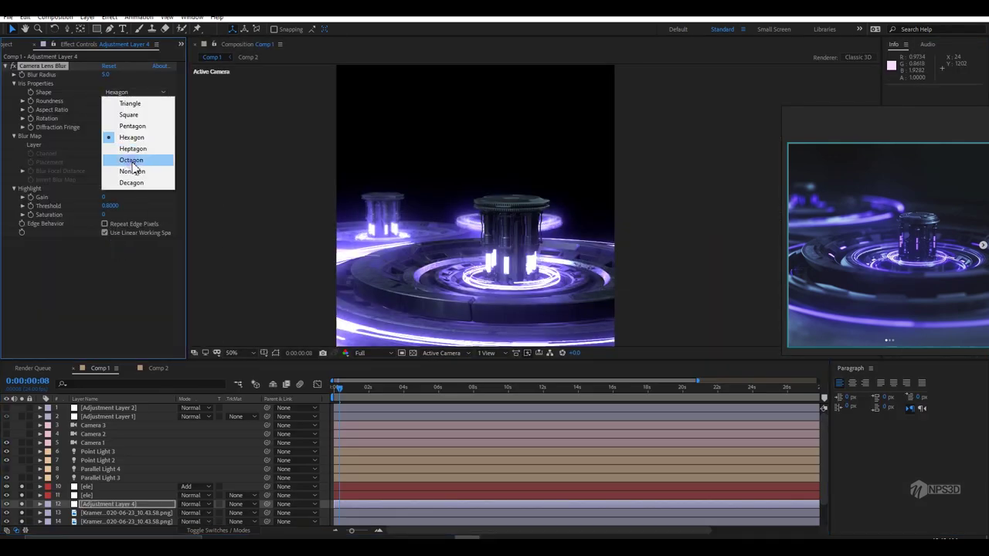
pyautogui.click(131, 161)
# Check Camera 1's options and fade down the starry overlay's opacity.
pyautogui.click(109, 441)
pyautogui.press('a')
pyautogui.press('a')
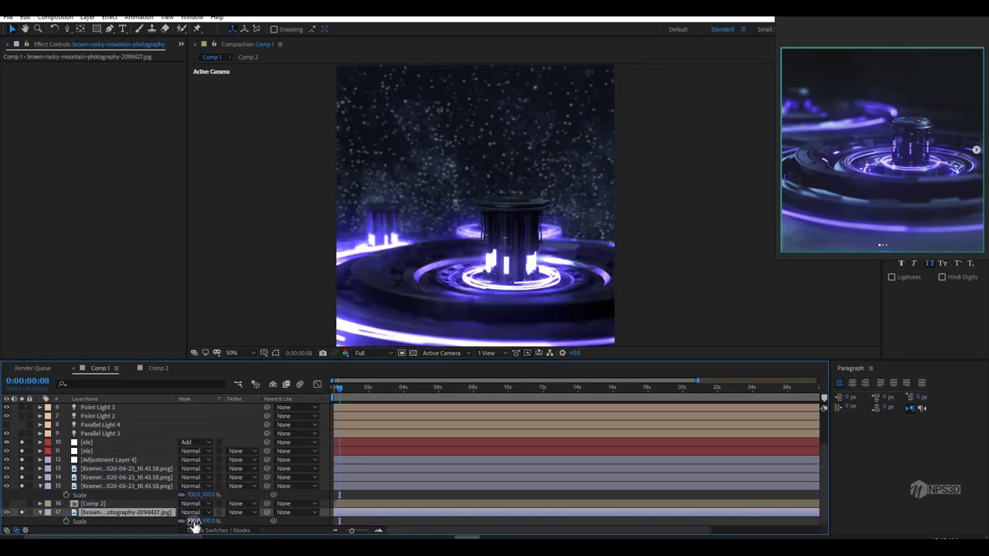
pyautogui.press('t')
pyautogui.moveTo(184, 522)
pyautogui.mouseDown()
pyautogui.moveTo(151, 527)
pyautogui.moveTo(139, 513)
pyautogui.mouseUp()
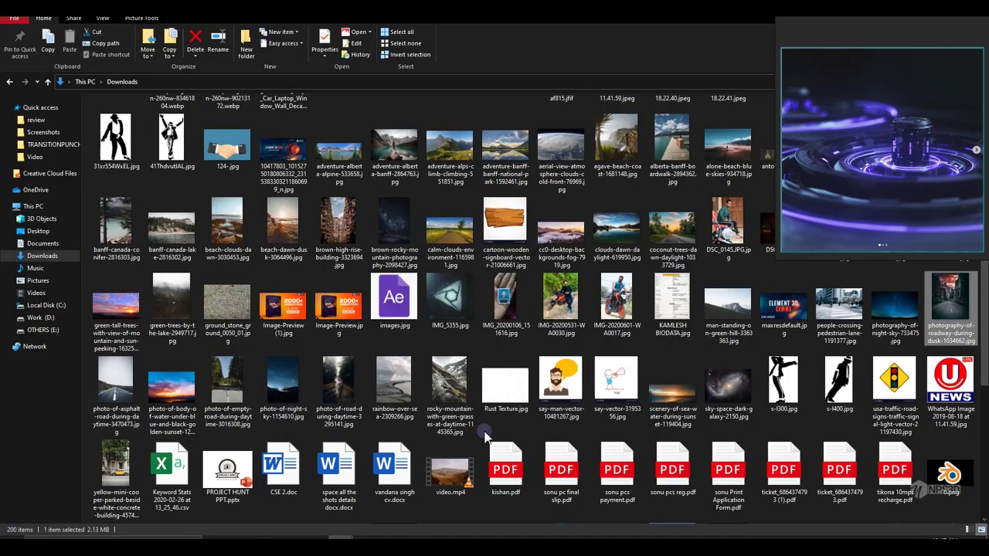
# Import the brown high-rise photo from Downloads and raise the lens-blur adjustment layer one place.
pyautogui.scroll(-5, 432, 309)
pyautogui.moveTo(338, 332); pyautogui.dragTo(559, 437)
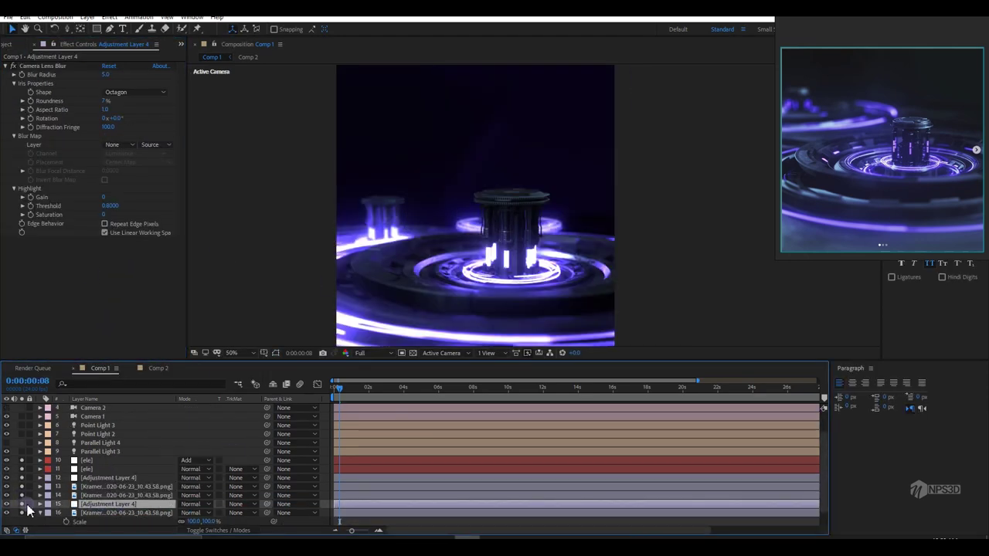
pyautogui.moveTo(104, 512); pyautogui.dragTo(108, 495)
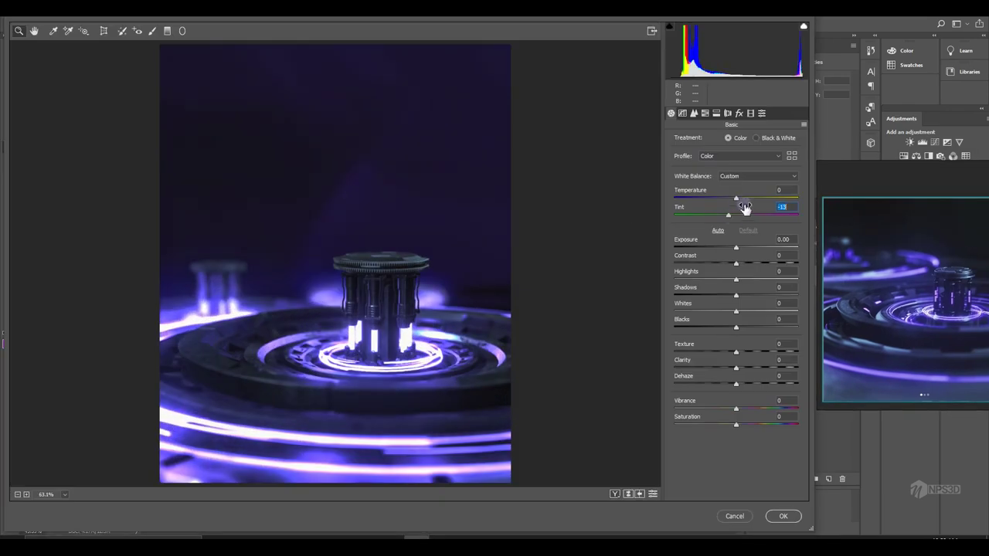
# Switch Camera Raw to the Tone Curve adjustments.
pyautogui.click(681, 114)
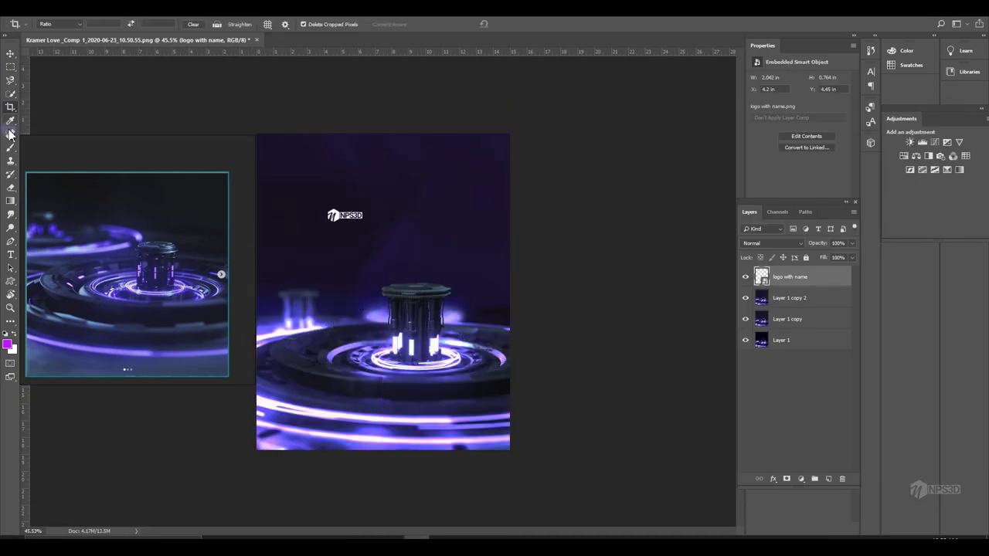
# Place the NPS3D logo right under the title and move the title block to the poster bottom.
pyautogui.press('t')
pyautogui.click(346, 184)
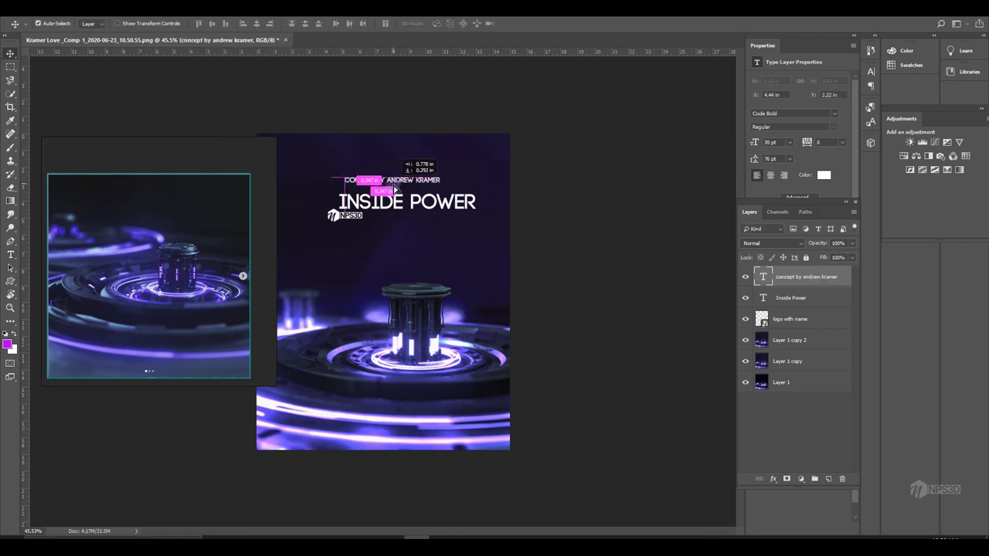
pyautogui.moveTo(347, 220); pyautogui.dragTo(460, 221)
pyautogui.moveTo(388, 216); pyautogui.dragTo(464, 402)
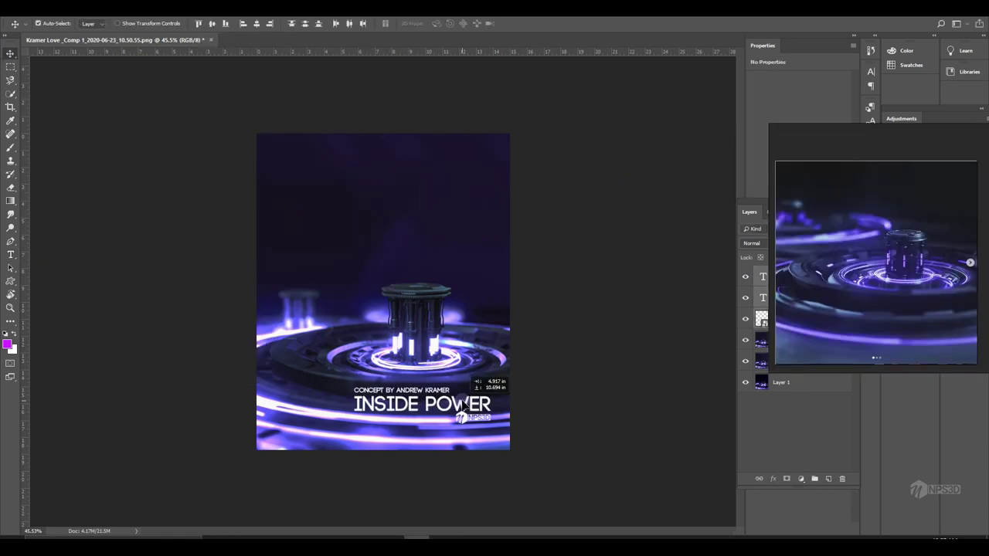
# Add an 'ELEMENT 3D' text line below INSIDE POWER and blend the glow layer as Soft Light.
pyautogui.press('t')
pyautogui.click(298, 188)
pyautogui.write('100 USING')
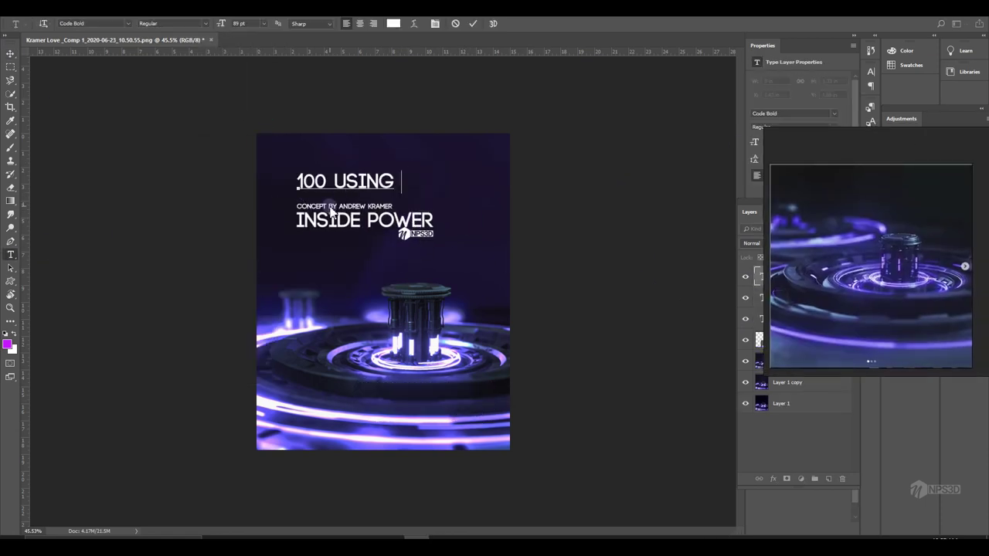
pyautogui.write('ELEMENT 3D')
pyautogui.click(264, 24)
pyautogui.click(251, 125)
pyautogui.moveTo(386, 187); pyautogui.dragTo(390, 245)
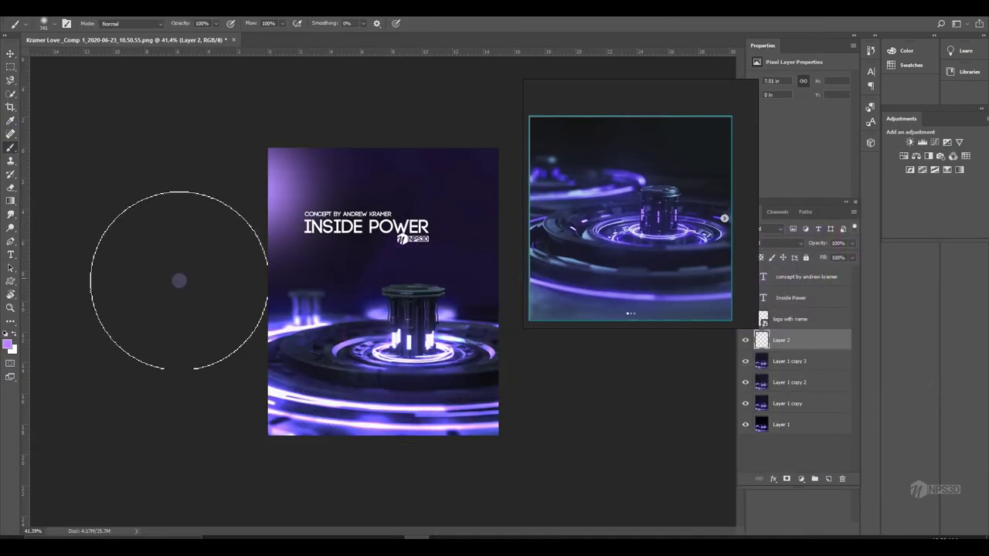
pyautogui.click(776, 243)
pyautogui.click(762, 382)
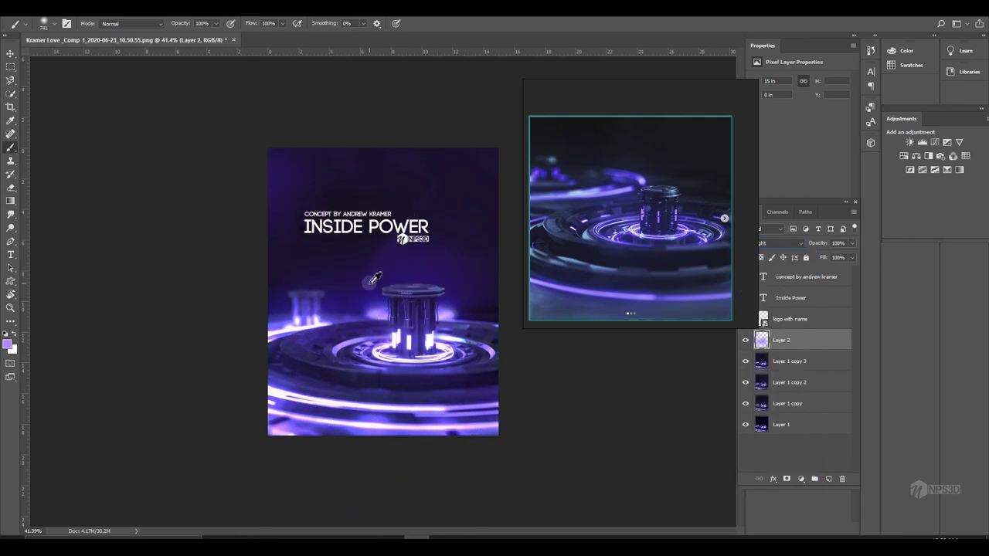